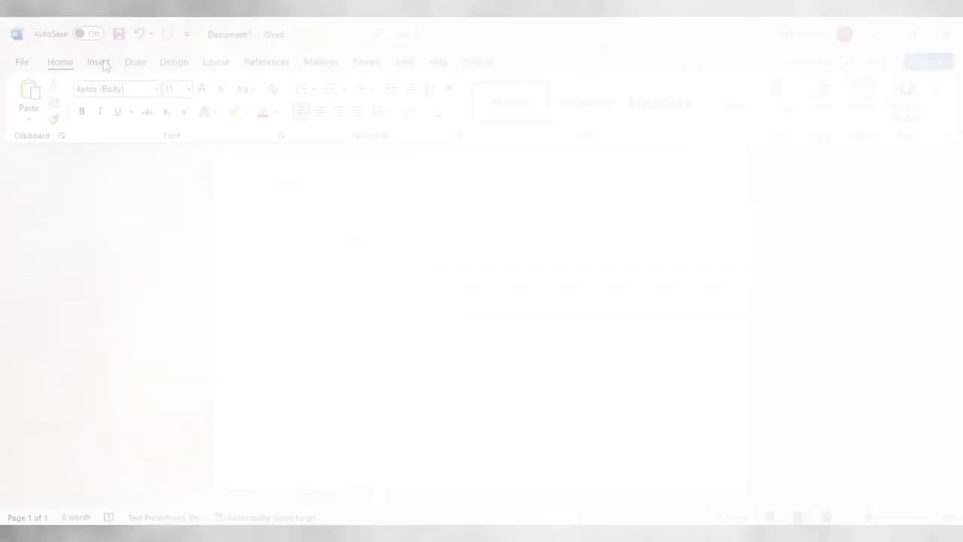
# Step: Draw a 4.5" by 5.91" right triangle flush into the page's bottom-left corner
pyautogui.click(98, 62)
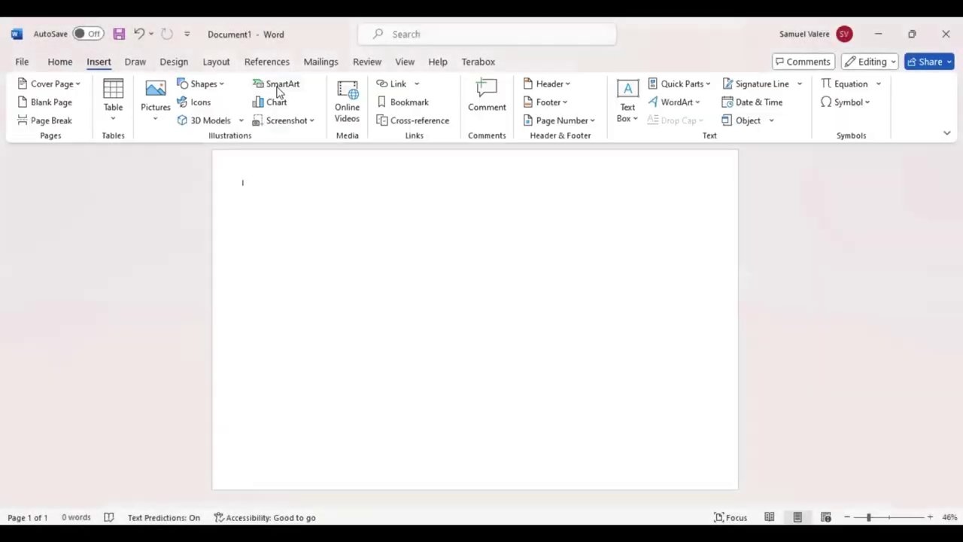
pyautogui.click(218, 86)
pyautogui.click(224, 259)
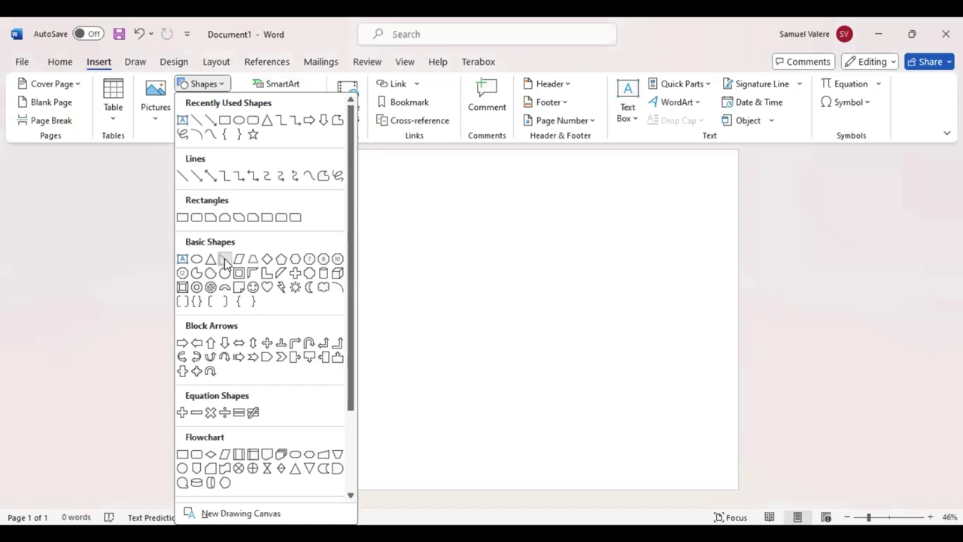
pyautogui.moveTo(220, 350)
pyautogui.mouseDown()
pyautogui.moveTo(360, 446)
pyautogui.moveTo(401, 486)
pyautogui.mouseUp()
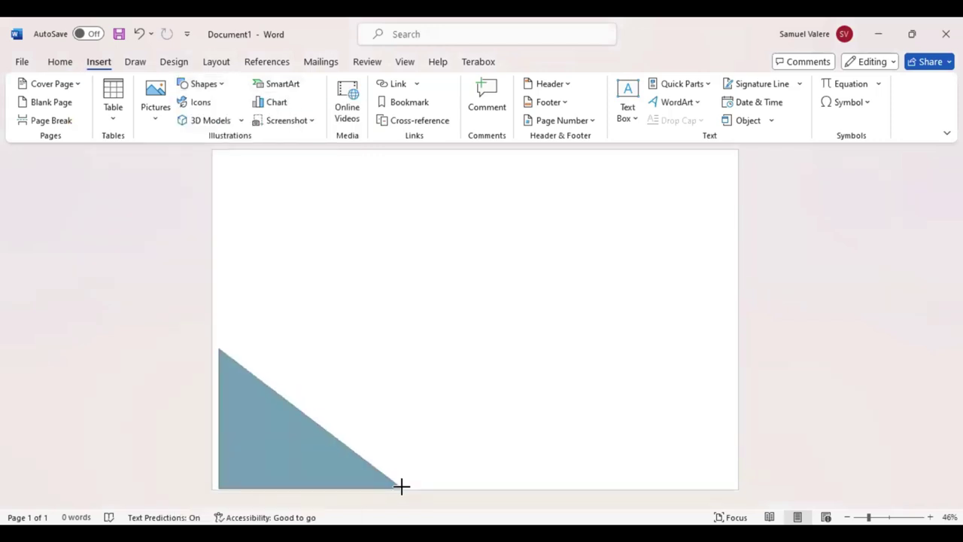
pyautogui.moveTo(401, 486); pyautogui.dragTo(402, 487)
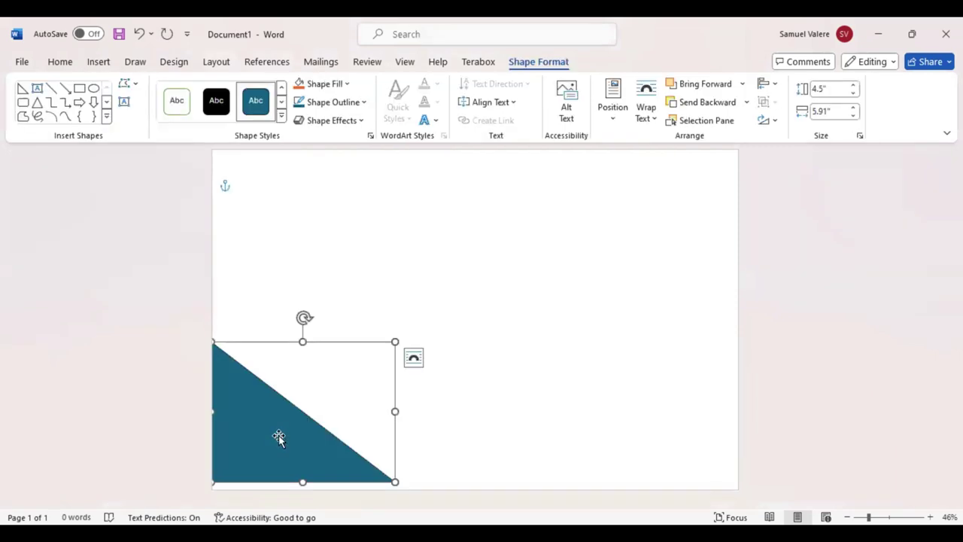
pyautogui.moveTo(289, 439); pyautogui.dragTo(285, 408)
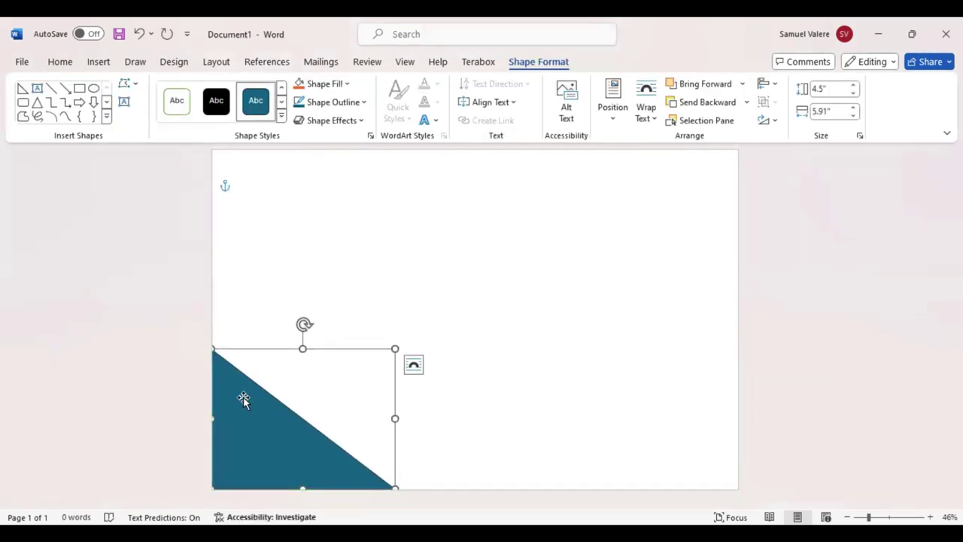
# Step: Stretch the corner triangle taller by dragging its top corner upward
pyautogui.click(401, 340)
pyautogui.click(381, 356)
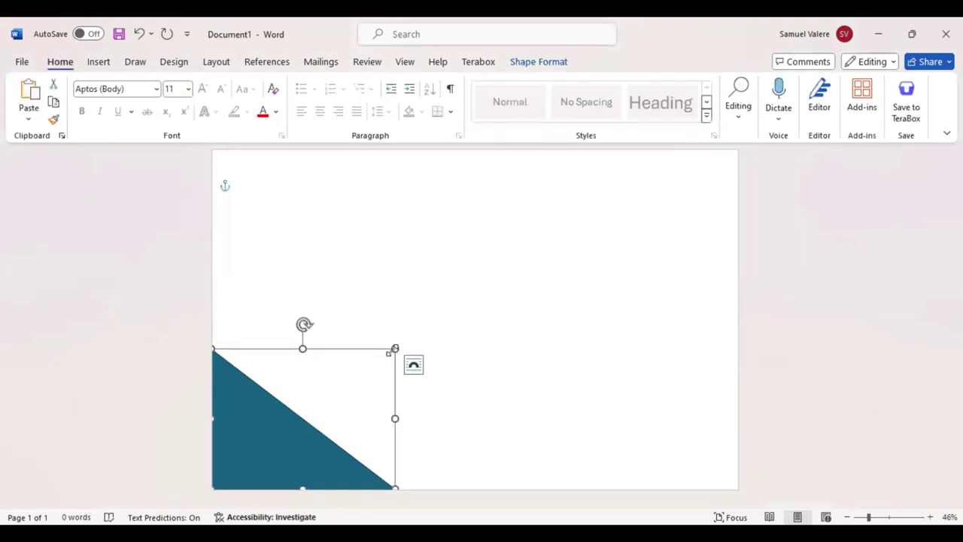
pyautogui.moveTo(392, 350); pyautogui.dragTo(392, 325)
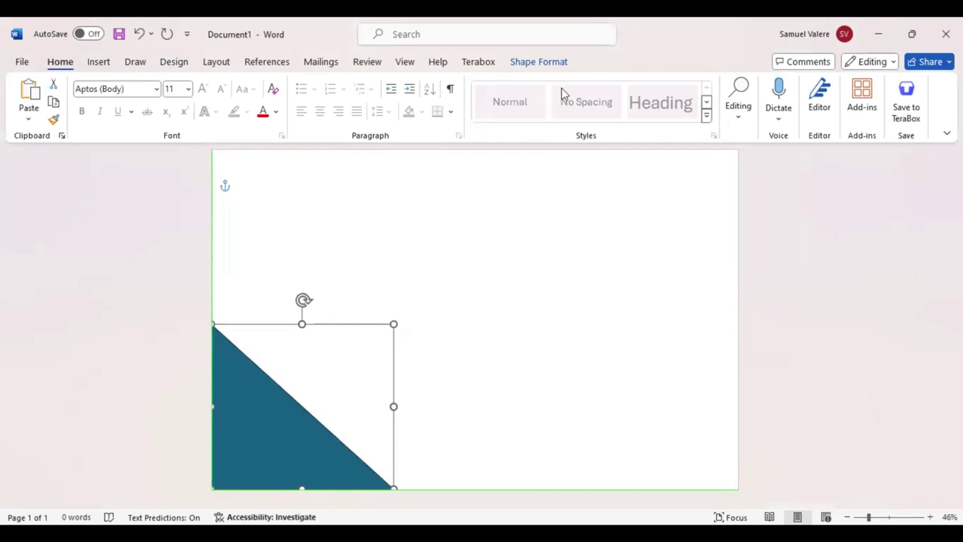
# Step: Fill the triangle with Dark Green, Accent 3
pyautogui.click(529, 71)
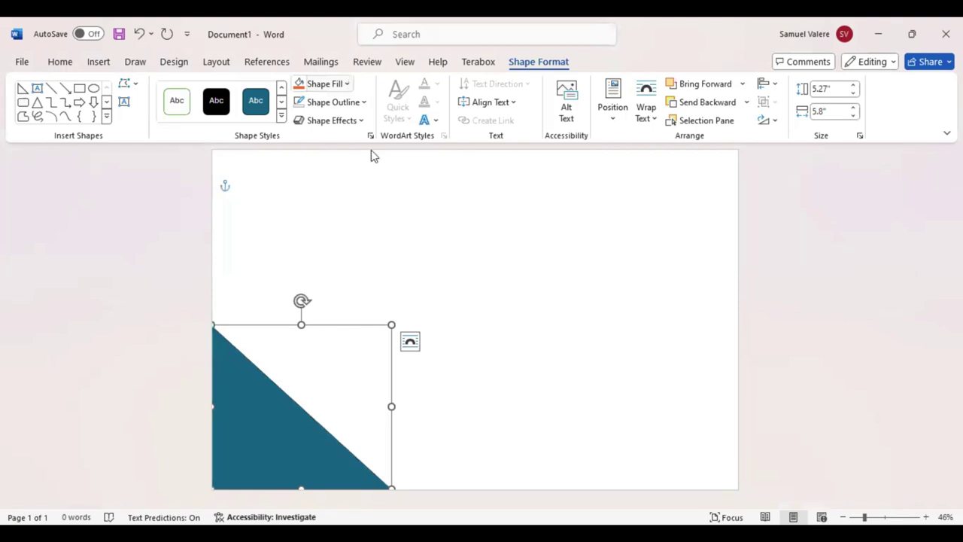
pyautogui.click(347, 84)
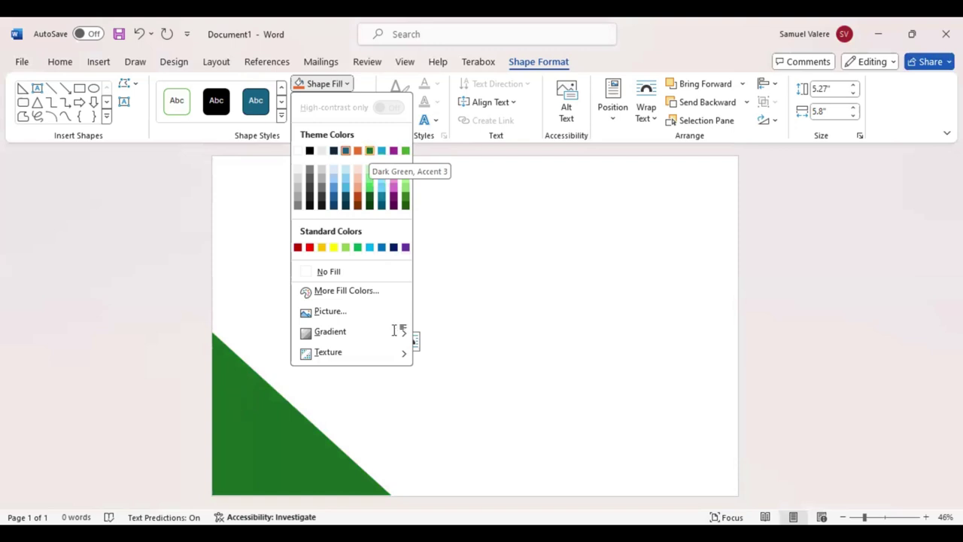
pyautogui.click(301, 387)
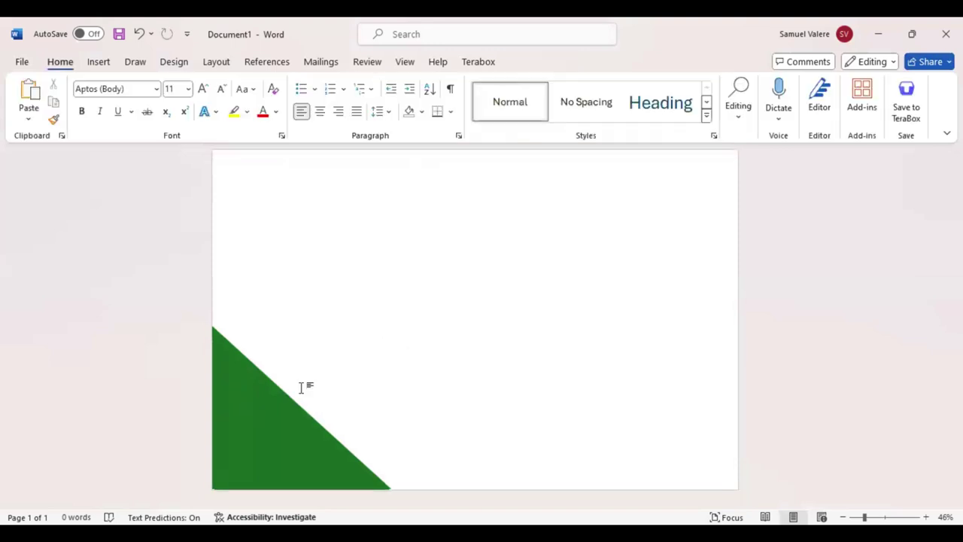
# Step: Place a gray 5.84" by 6.09" triangle behind the green one so gray edges its diagonal
pyautogui.moveTo(392, 329); pyautogui.dragTo(405, 313)
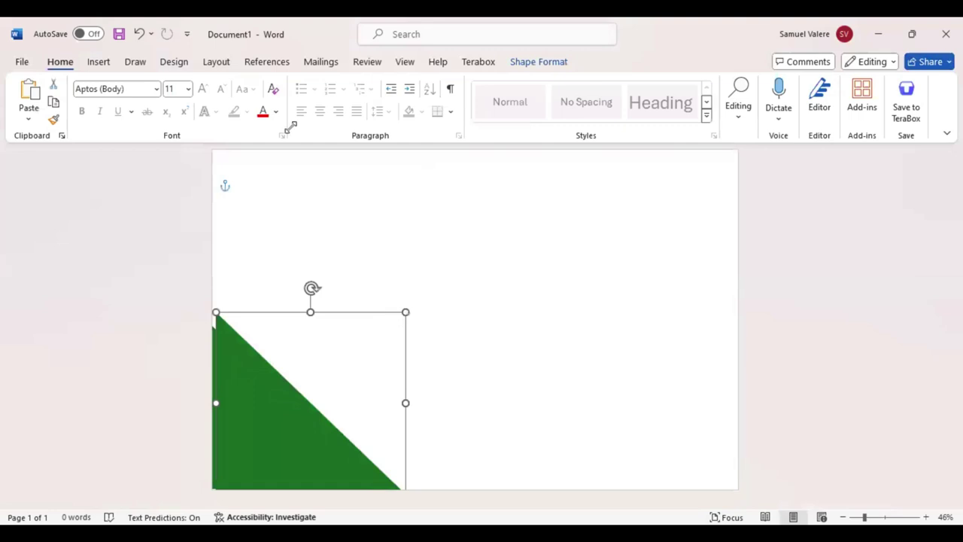
pyautogui.click(527, 62)
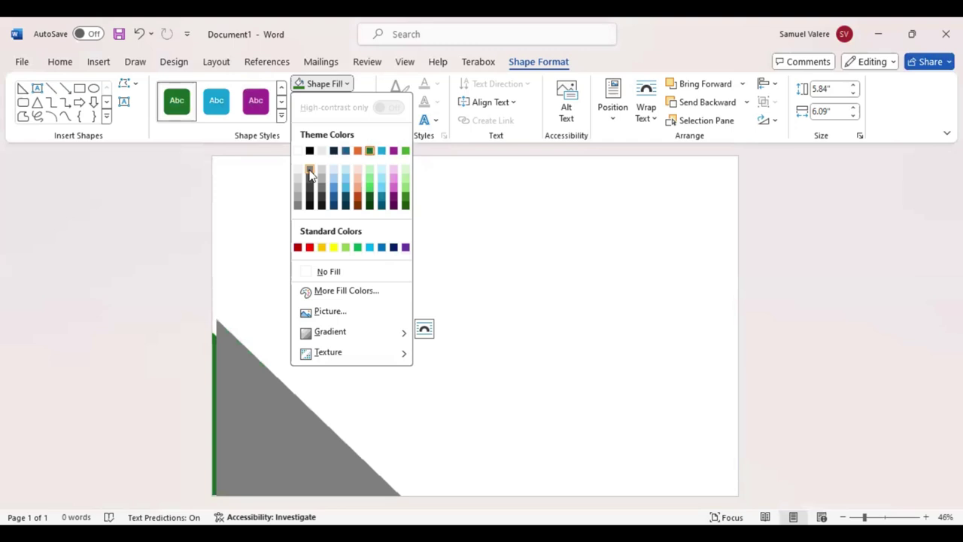
pyautogui.click(703, 103)
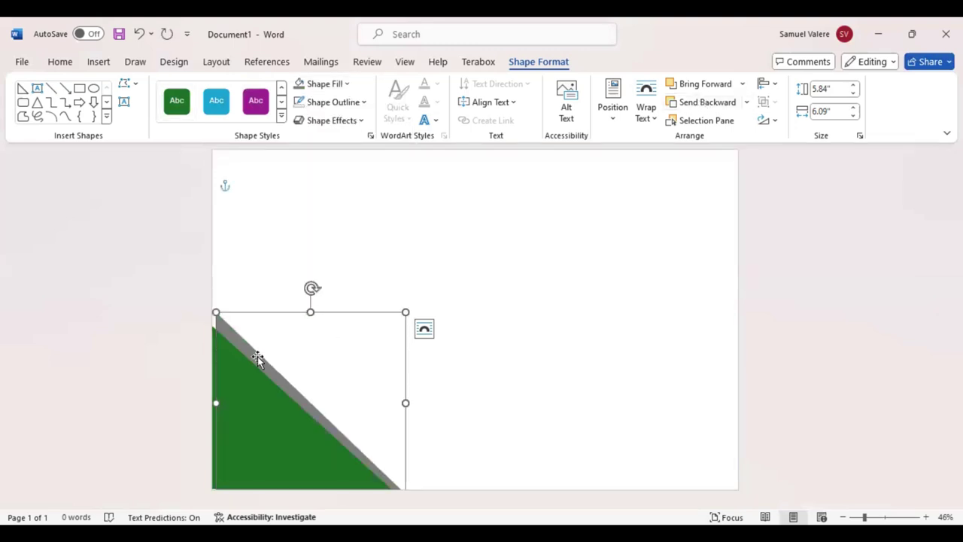
pyautogui.moveTo(258, 359); pyautogui.dragTo(251, 349)
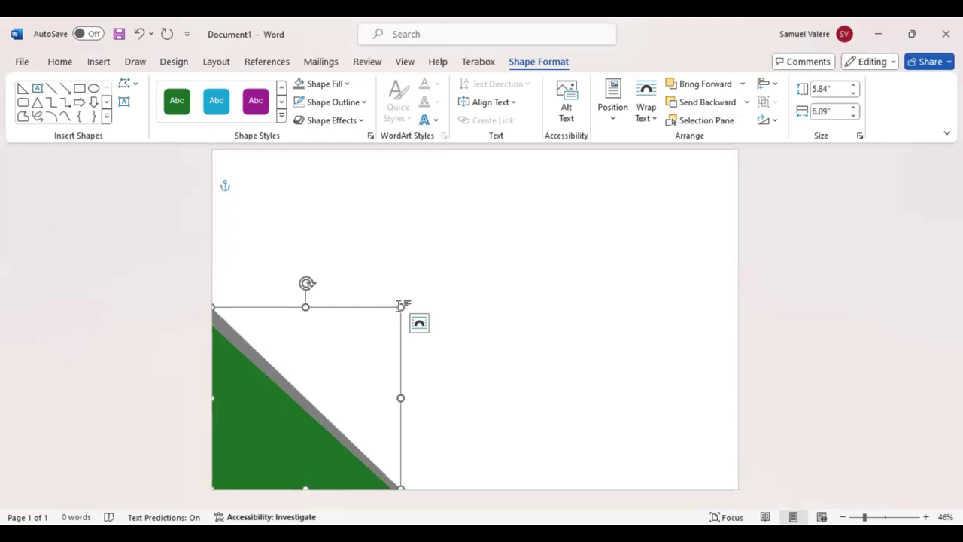
pyautogui.moveTo(398, 309); pyautogui.dragTo(403, 315)
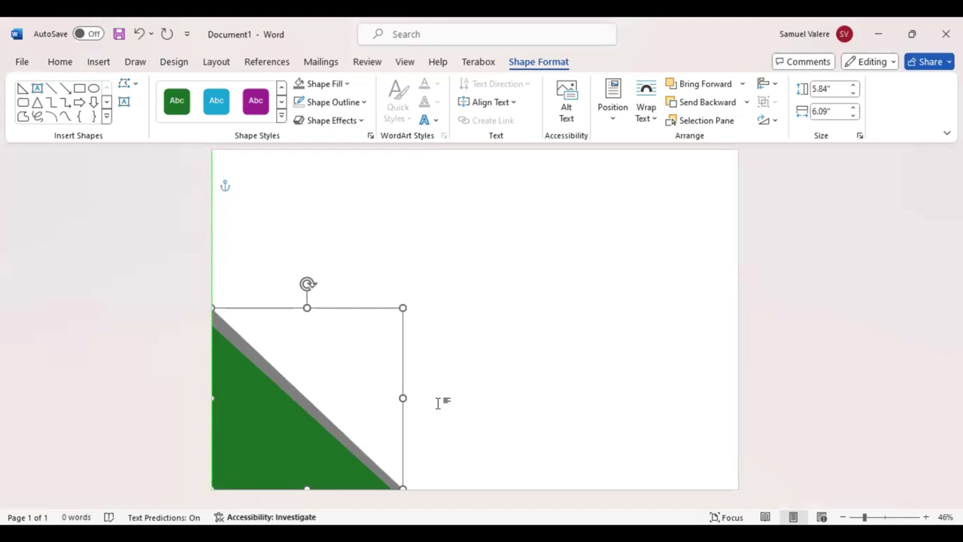
pyautogui.keyDown('shift'); pyautogui.click(270, 420); pyautogui.keyUp('shift')
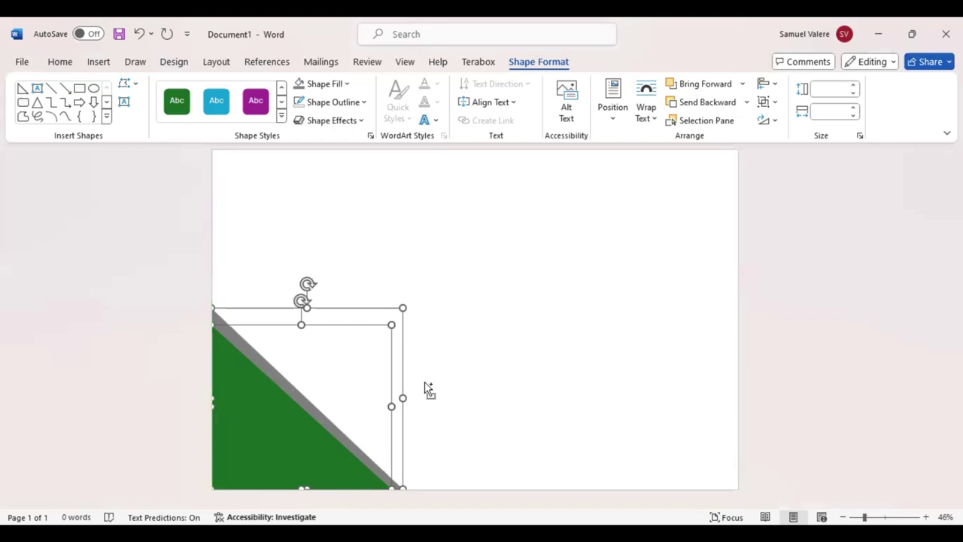
# Step: Duplicate the green-and-gray triangle pair, flip it horizontally, and fit it into the bottom-right corner
pyautogui.moveTo(296, 418); pyautogui.dragTo(301, 423)
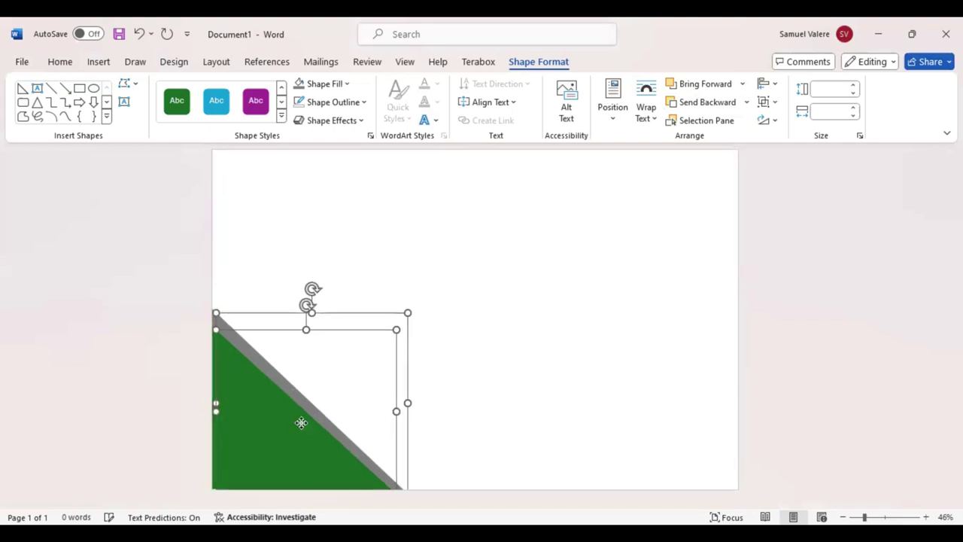
pyautogui.keyDown('ctrl'); pyautogui.moveTo(301, 423); pyautogui.dragTo(574, 366); pyautogui.keyUp('ctrl')
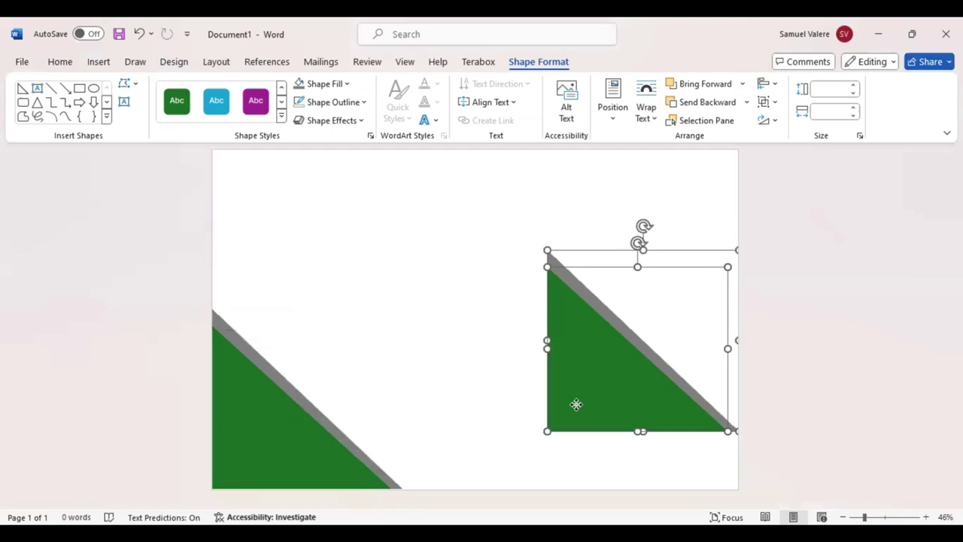
pyautogui.moveTo(575, 404); pyautogui.dragTo(544, 431)
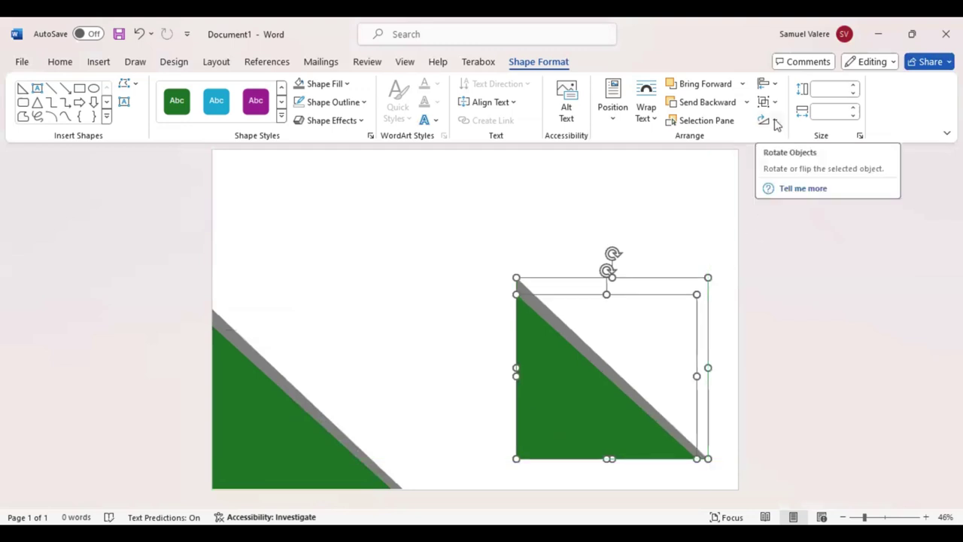
pyautogui.click(775, 122)
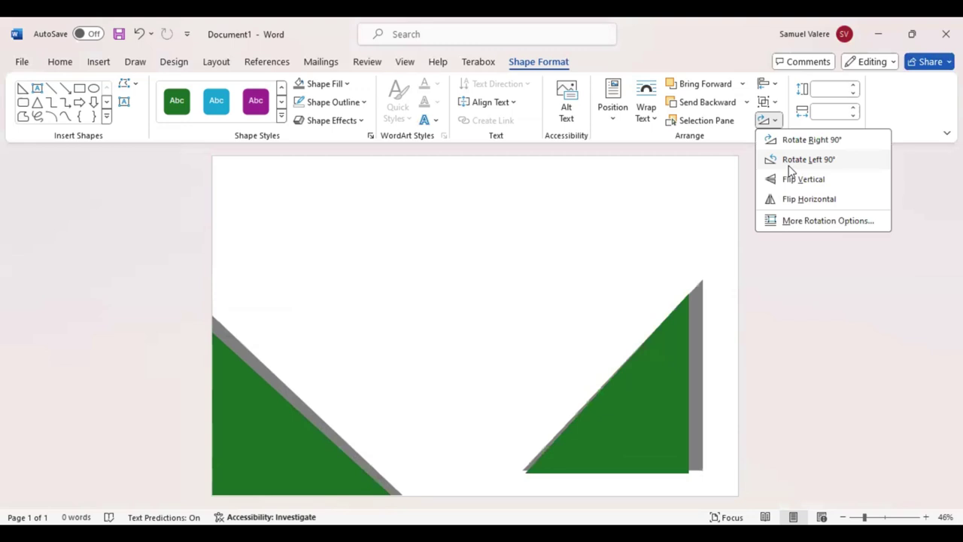
pyautogui.click(655, 404)
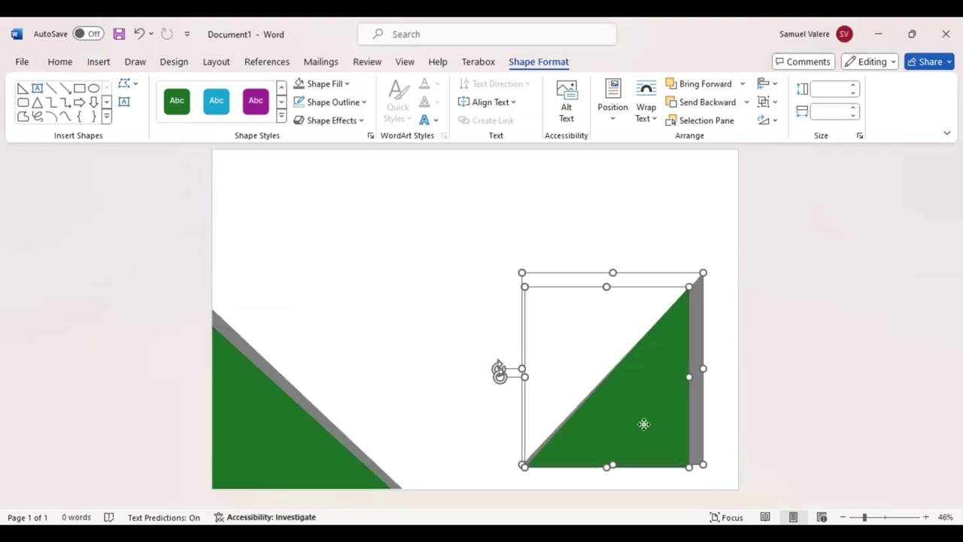
pyautogui.moveTo(643, 424); pyautogui.dragTo(701, 438)
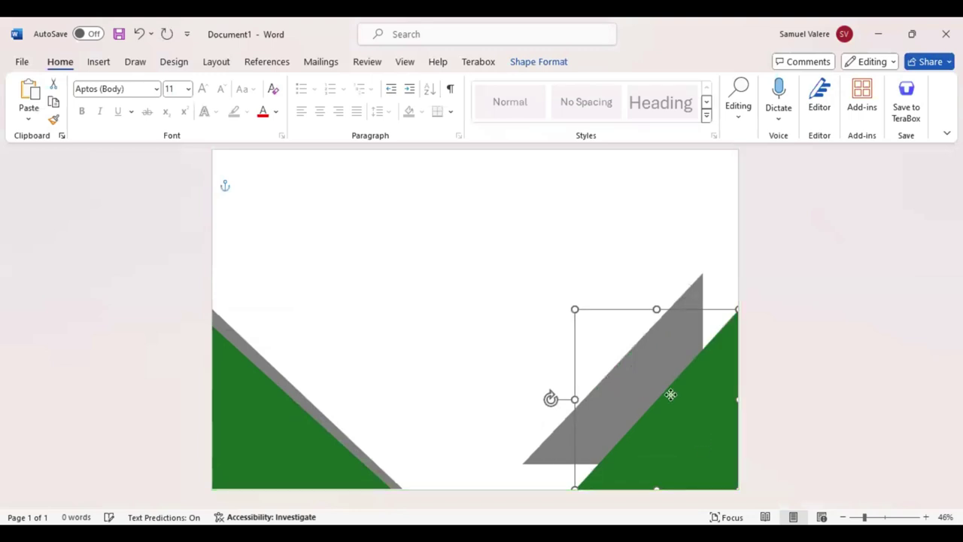
pyautogui.moveTo(679, 400); pyautogui.dragTo(697, 400)
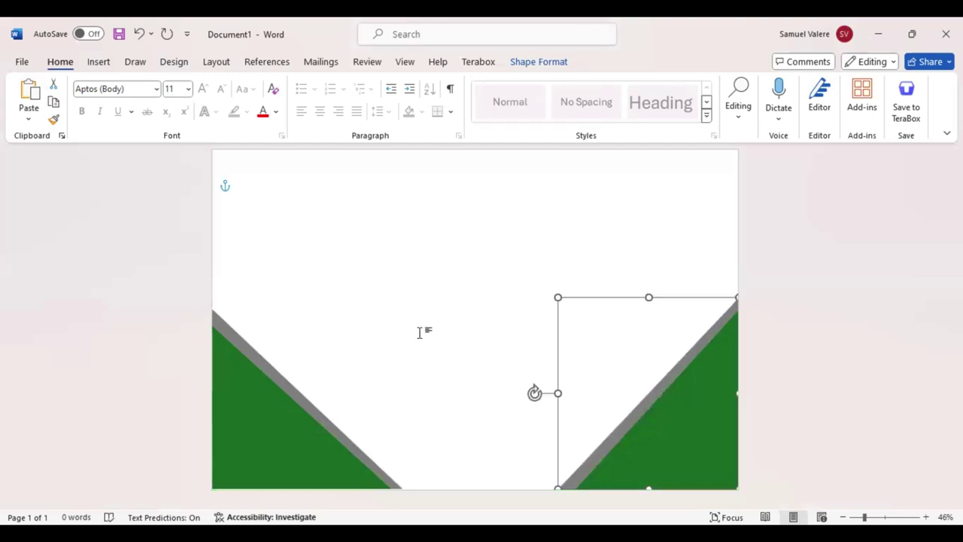
pyautogui.press('Escape')
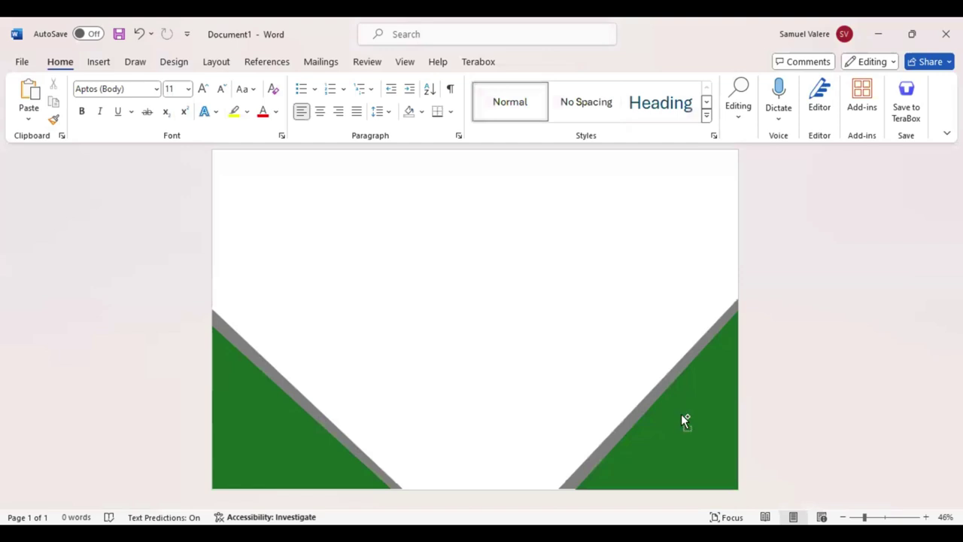
# Step: Copy the green triangle, rotate it to point downward, and place it top-right
pyautogui.click(684, 420)
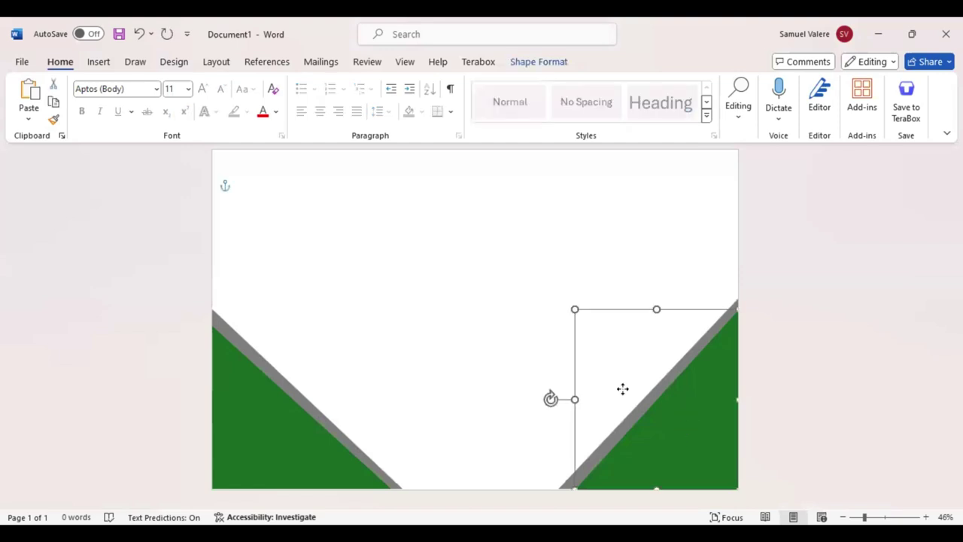
pyautogui.moveTo(622, 388); pyautogui.dragTo(634, 294)
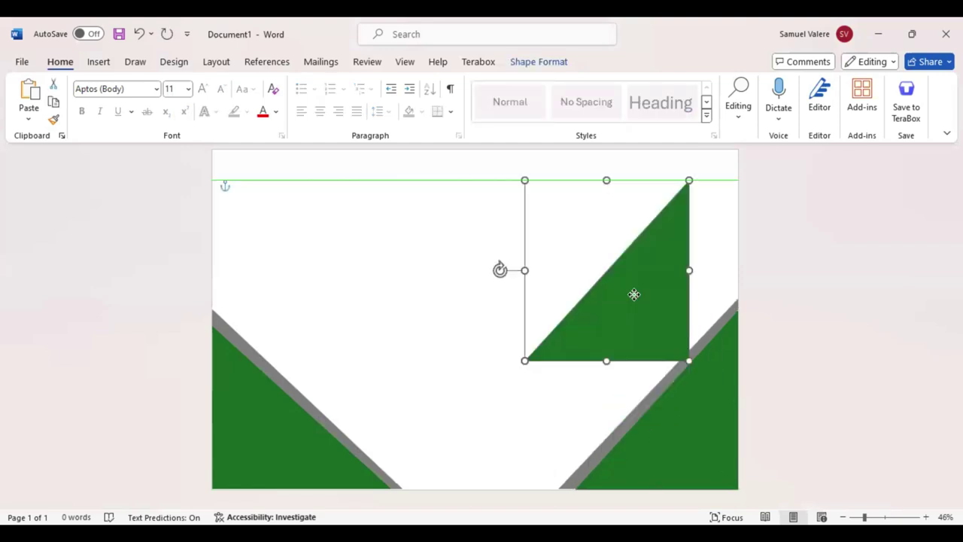
pyautogui.moveTo(500, 269); pyautogui.dragTo(602, 356)
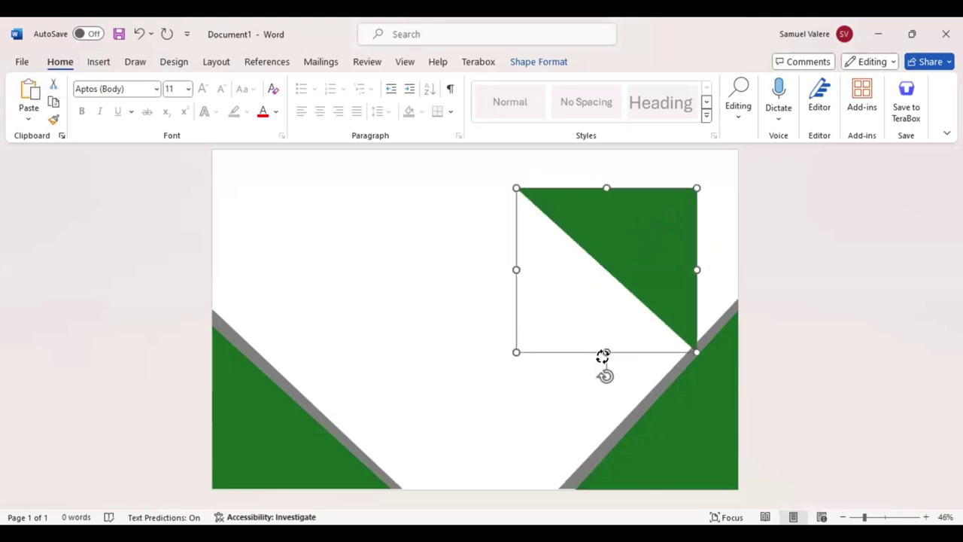
pyautogui.moveTo(670, 202)
pyautogui.mouseDown()
pyautogui.moveTo(689, 198)
pyautogui.moveTo(692, 219)
pyautogui.mouseUp()
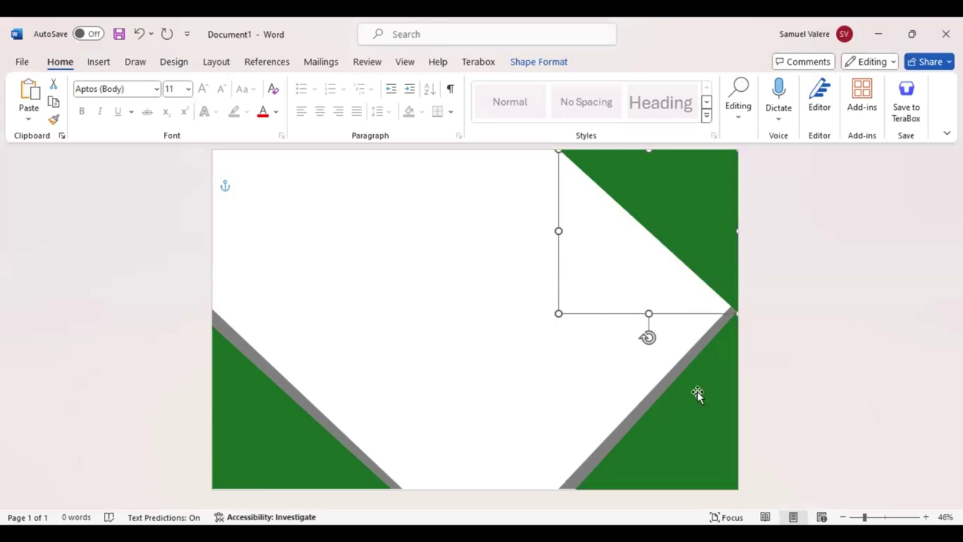
# Step: Copy the grey triangle, rotate it, and move it into the top-right corner
pyautogui.click(638, 409)
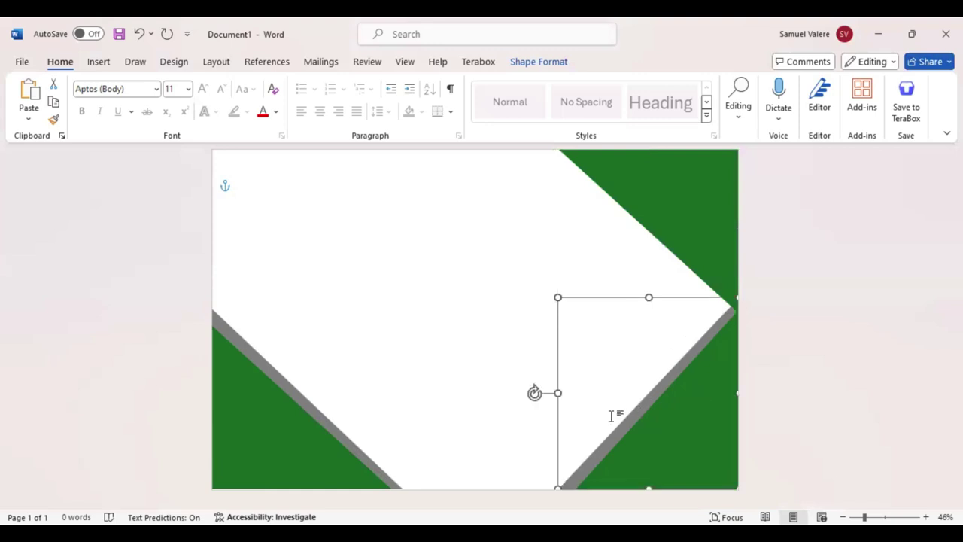
pyautogui.press('Delete')
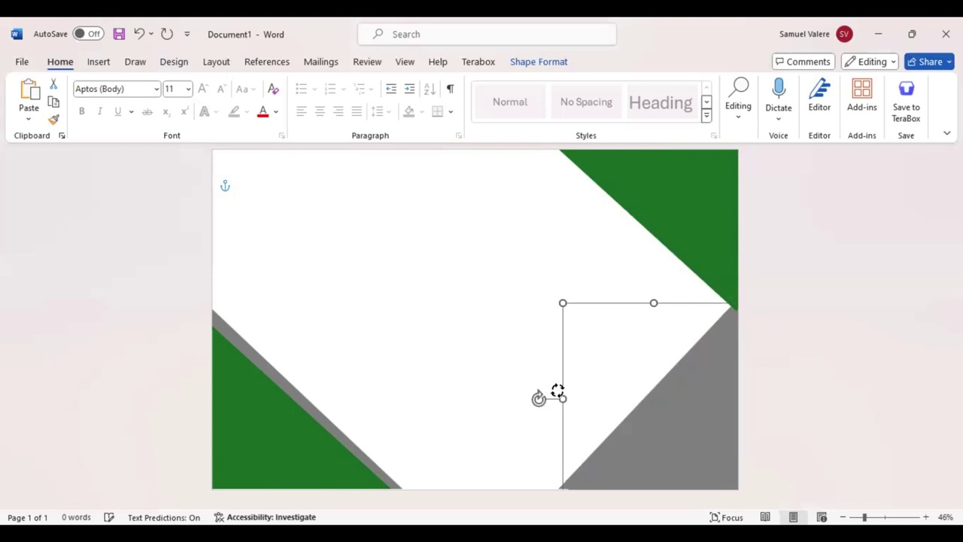
pyautogui.moveTo(555, 390); pyautogui.dragTo(584, 396)
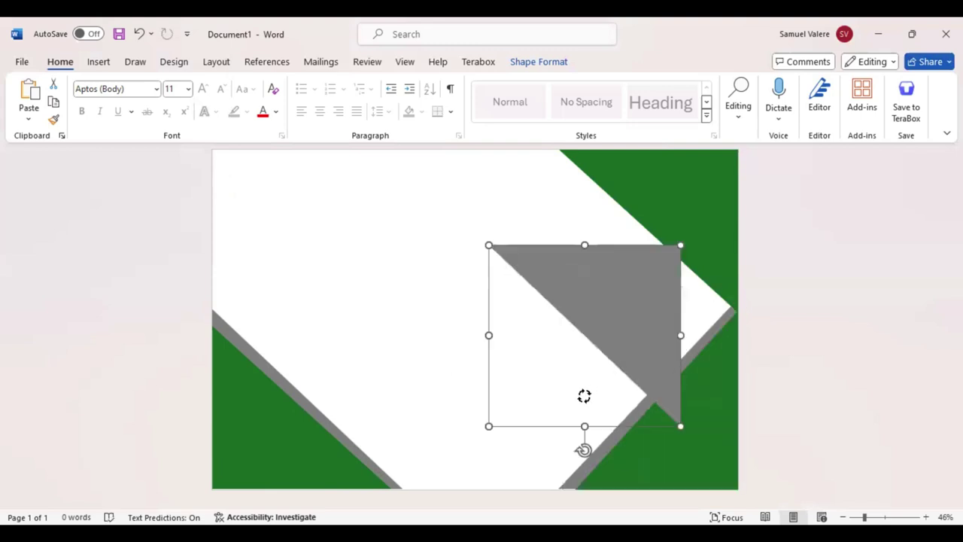
pyautogui.moveTo(667, 252); pyautogui.dragTo(701, 223)
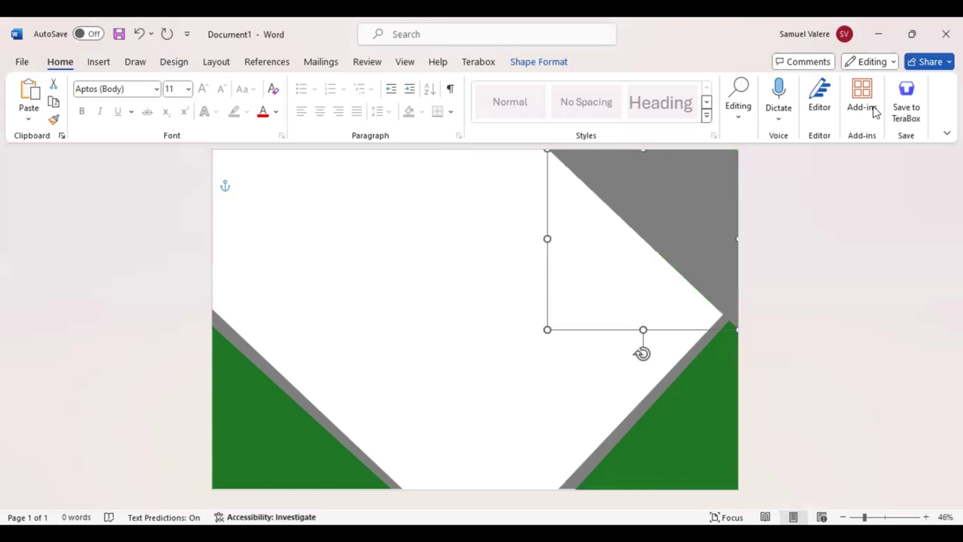
# Step: Stack the green triangle over the grey one top-right and resize it to leave a grey stripe
pyautogui.click(548, 64)
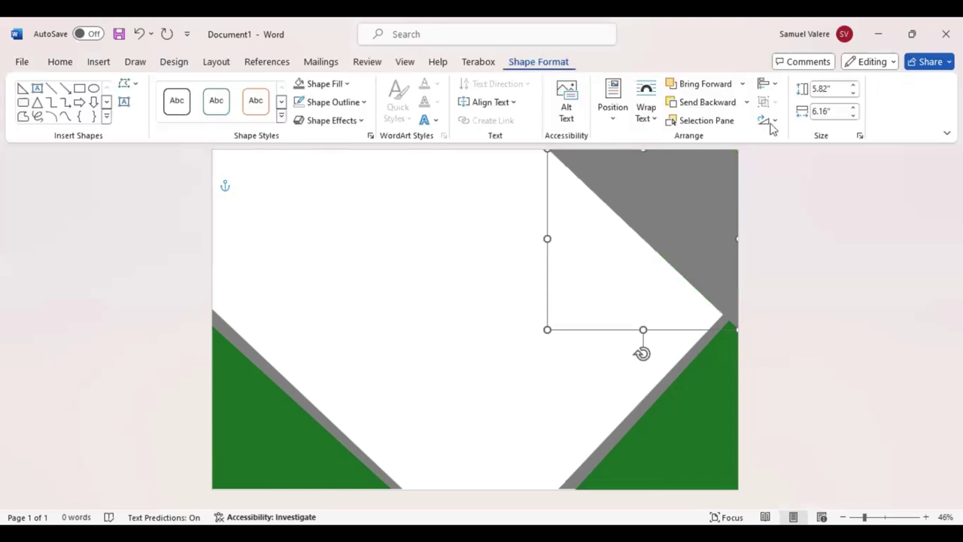
pyautogui.click(697, 105)
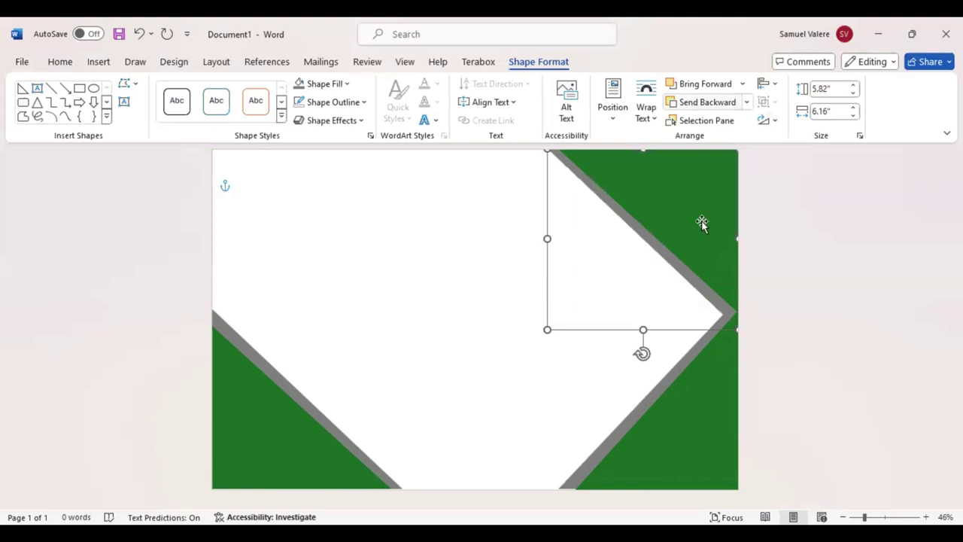
pyautogui.click(711, 149)
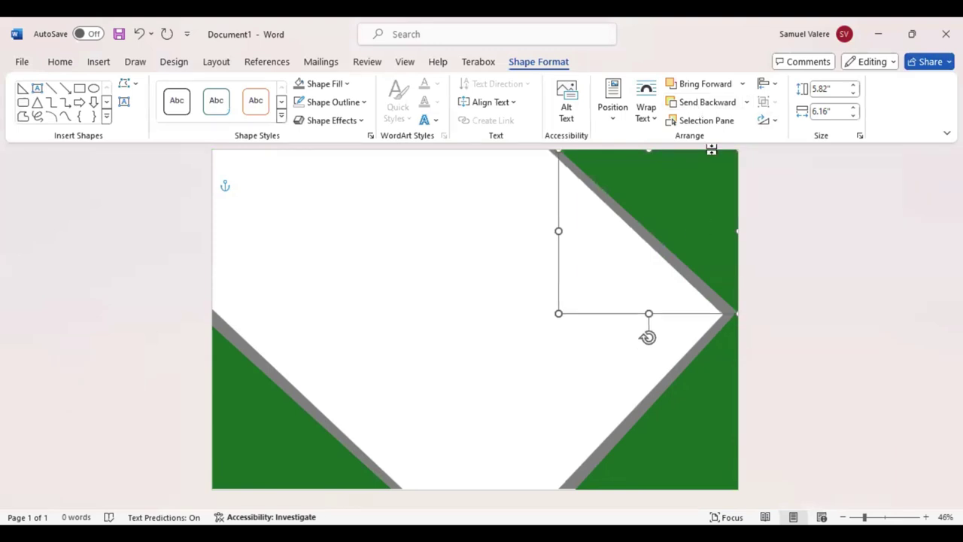
pyautogui.click(707, 106)
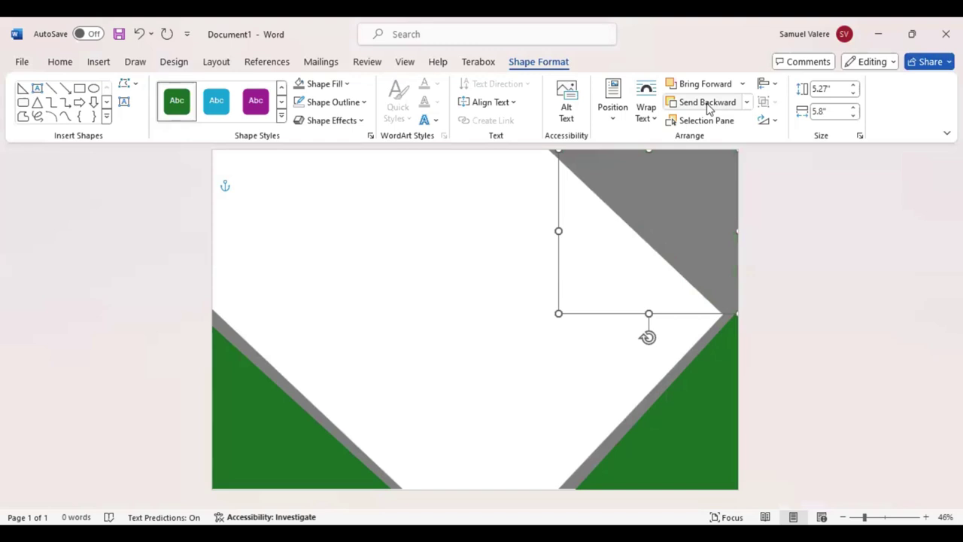
pyautogui.click(701, 86)
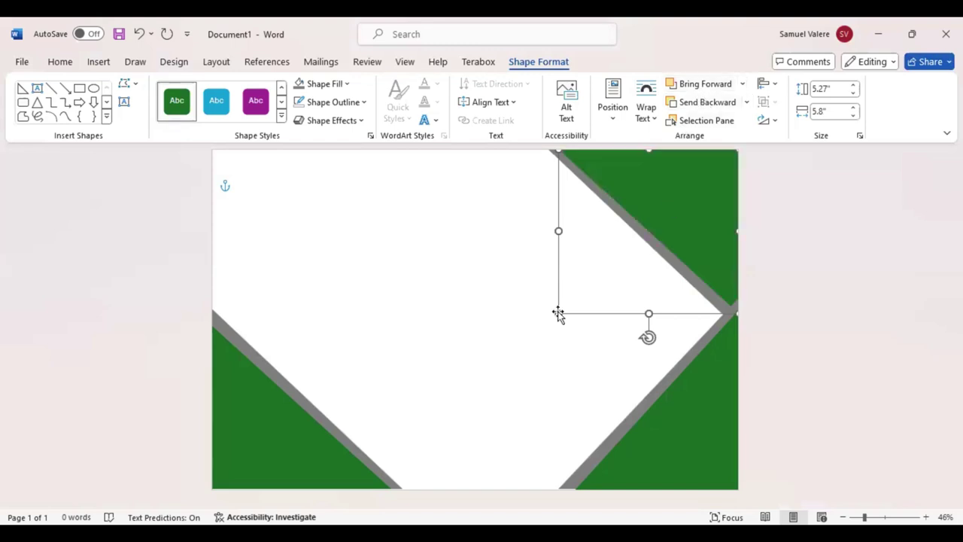
pyautogui.moveTo(557, 314); pyautogui.dragTo(562, 320)
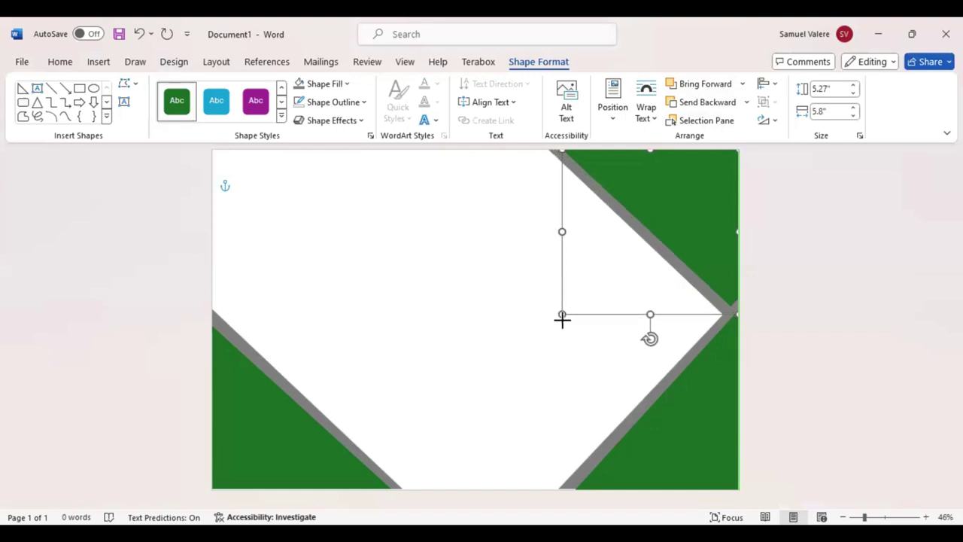
pyautogui.moveTo(562, 319); pyautogui.dragTo(560, 319)
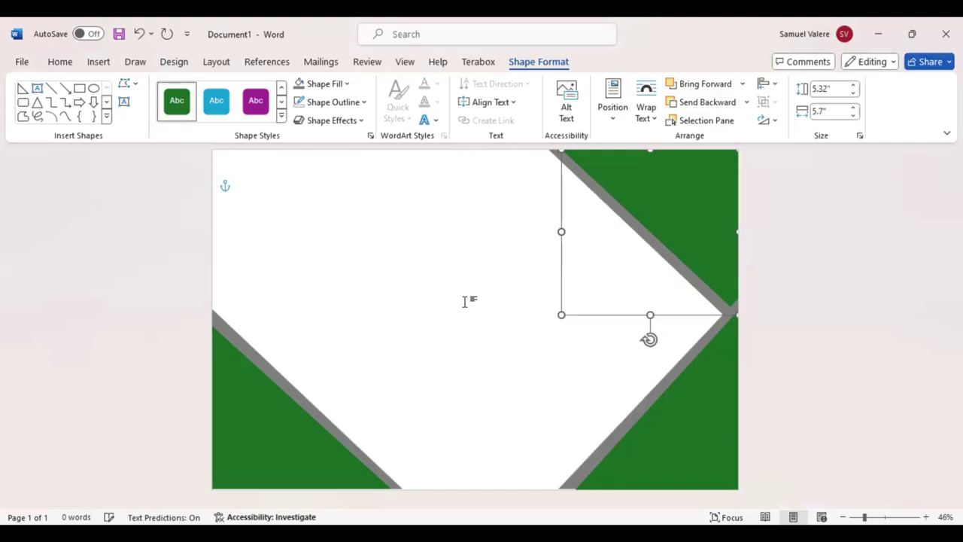
pyautogui.click(271, 222)
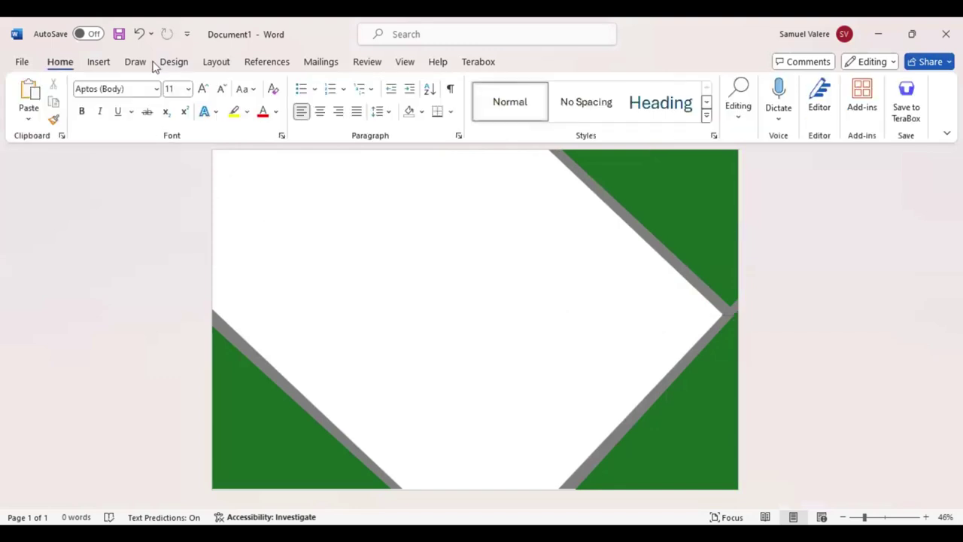
# Step: Draw a wide text box across the top of the page and enter the title word in it
pyautogui.click(99, 63)
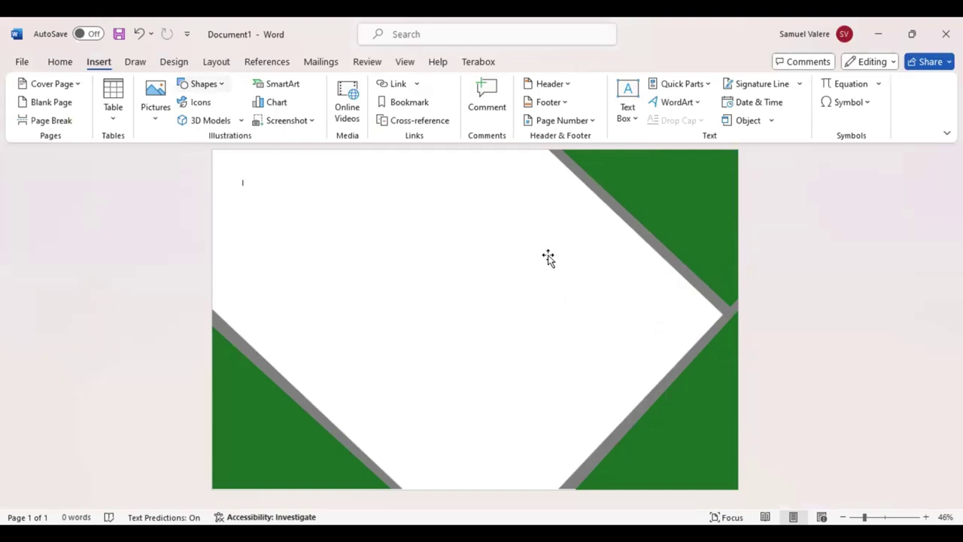
pyautogui.moveTo(260, 208); pyautogui.dragTo(555, 252)
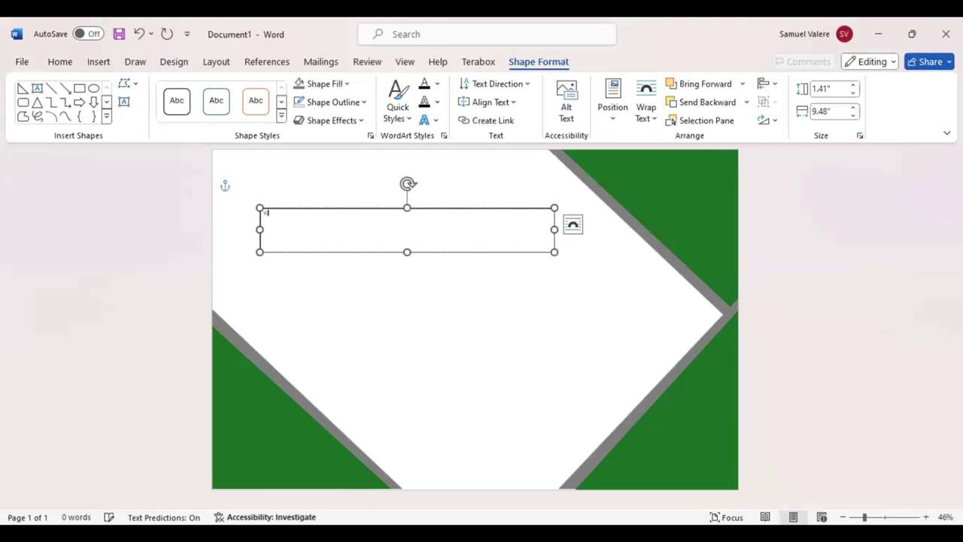
pyautogui.write('Cam')
pyautogui.write('pany')
pyautogui.press('Escape')
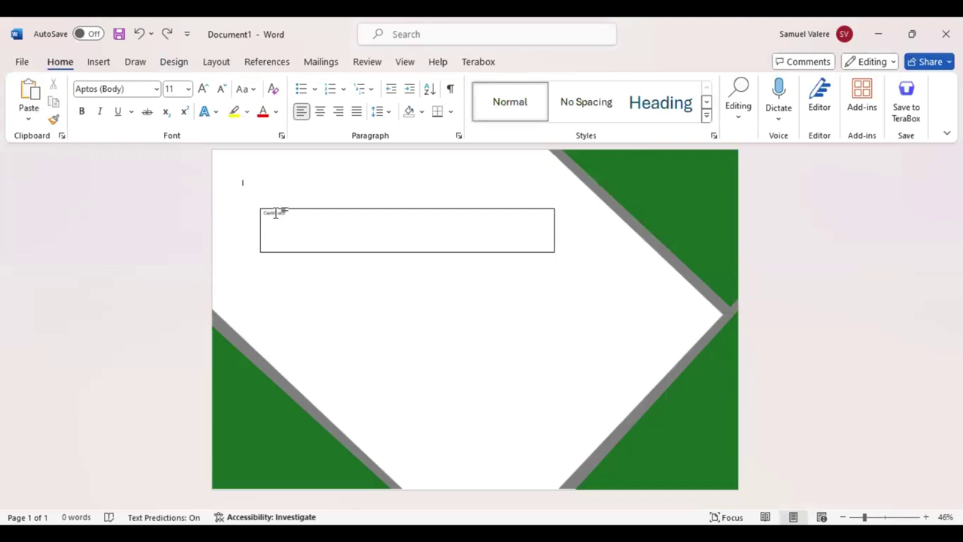
pyautogui.click(275, 214)
pyautogui.moveTo(287, 214); pyautogui.dragTo(321, 229)
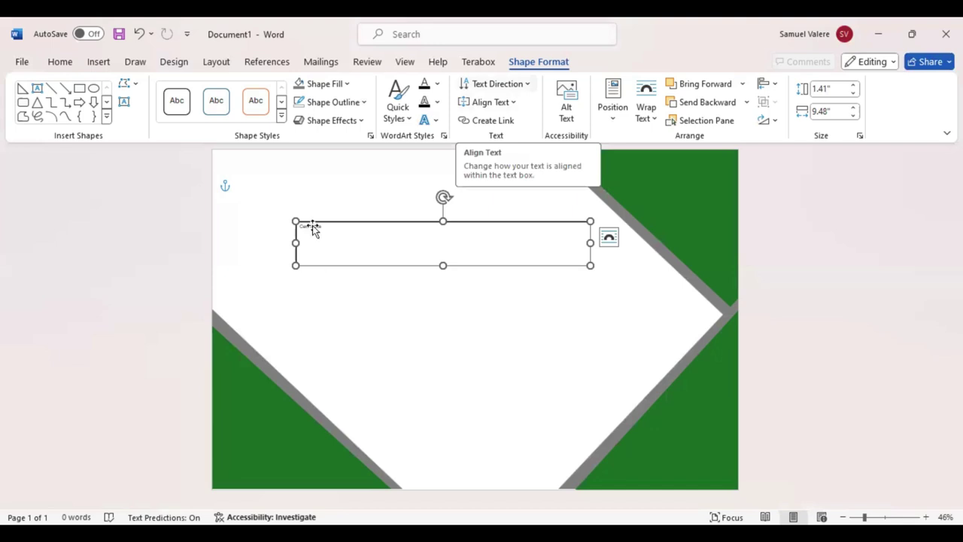
pyautogui.hotkey('ctrl', 'z')
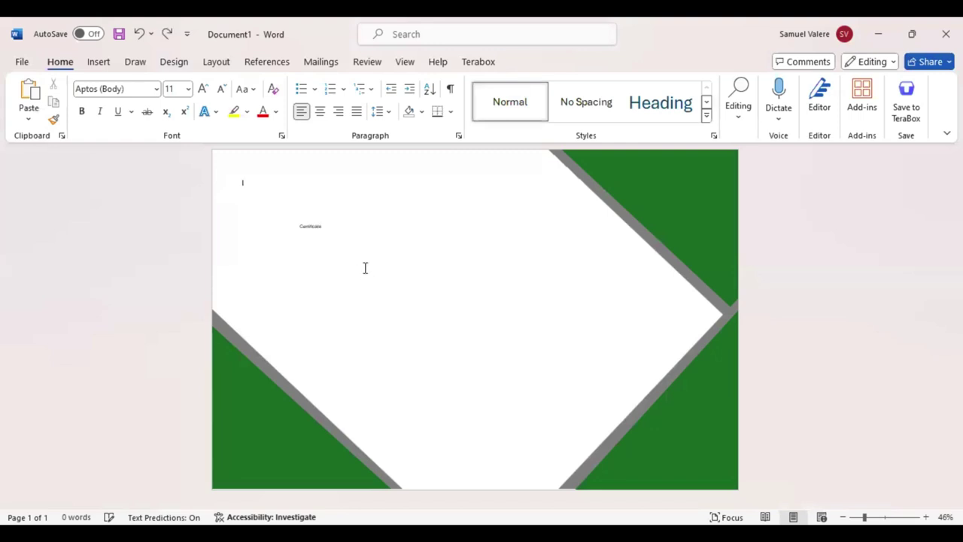
pyautogui.hotkey('ctrl', 'y')
pyautogui.click(332, 236)
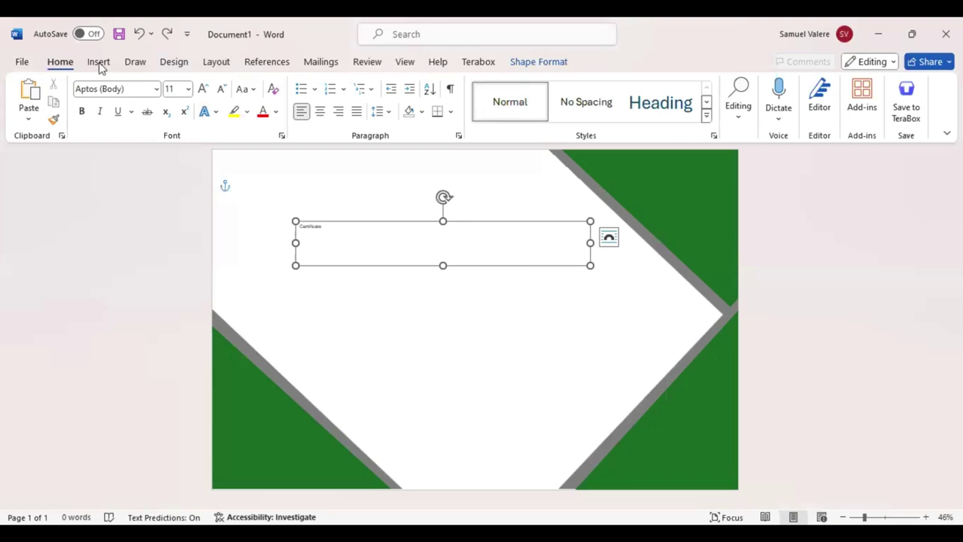
# Step: Format the title as centred 80-pt Baskerville Old Face in all capitals
pyautogui.hotkey('ctrl', 'a')
pyautogui.click(124, 89)
pyautogui.write('Ba')
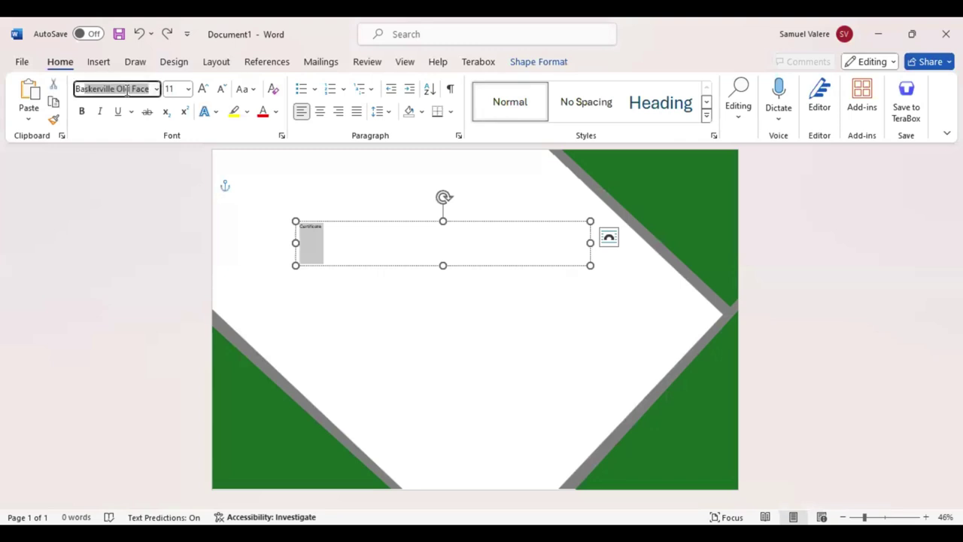
pyautogui.press('Return')
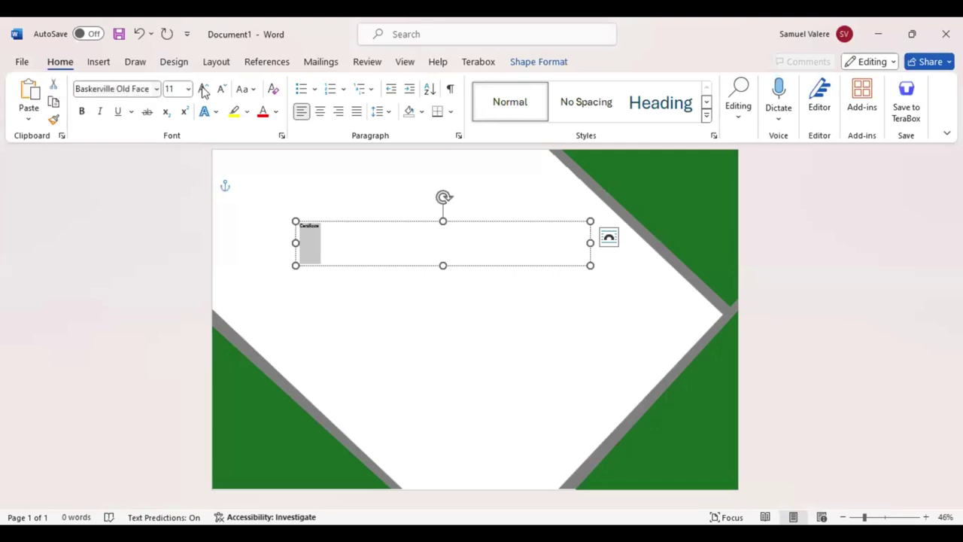
pyautogui.click(203, 89)
pyautogui.click(203, 89)
pyautogui.click(204, 90)
pyautogui.click(204, 89)
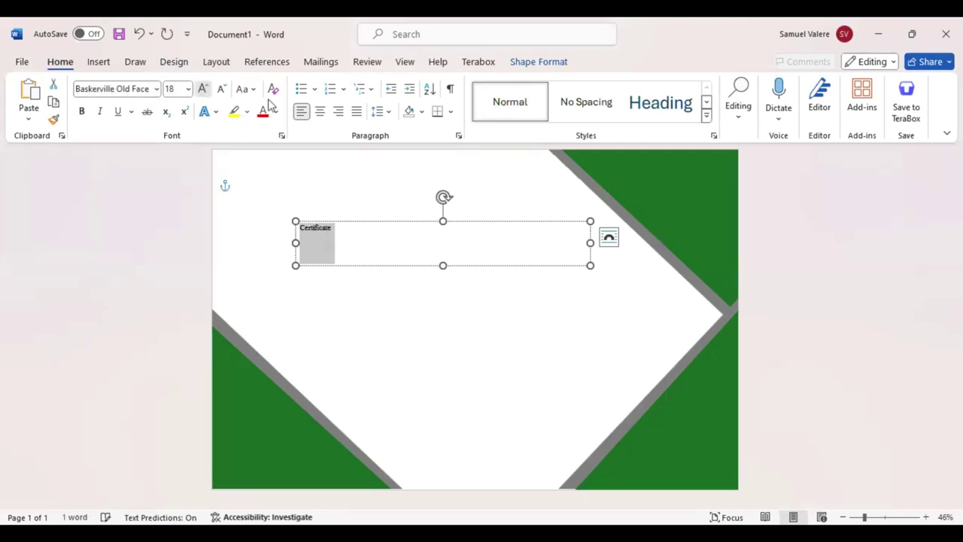
pyautogui.hotkey('ctrl', 'shift', 'p')
pyautogui.write('80')
pyautogui.press('Return')
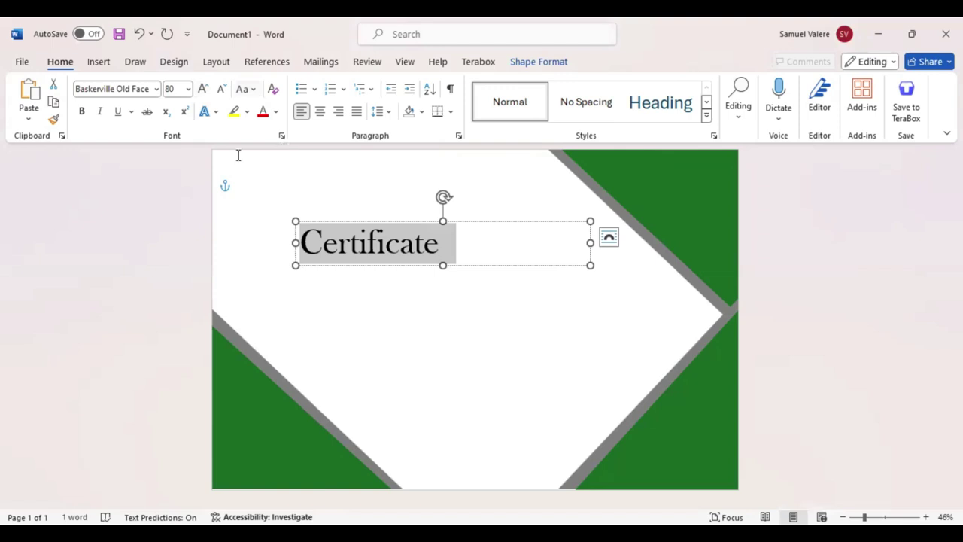
pyautogui.hotkey('shift', 'F3')
pyautogui.click(319, 111)
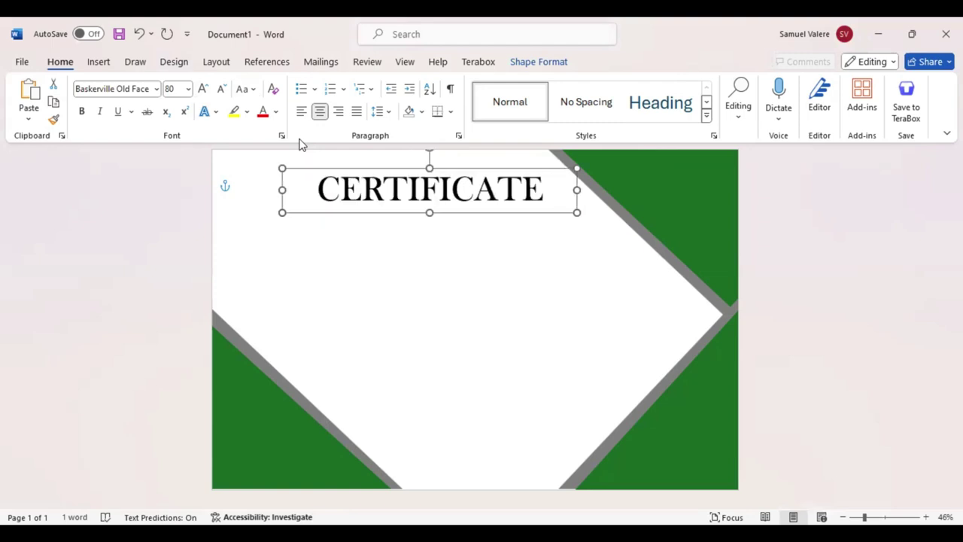
# Step: Nudge the CERTIFICATE text box with the arrow keys until it sits centred
pyautogui.press('Left')
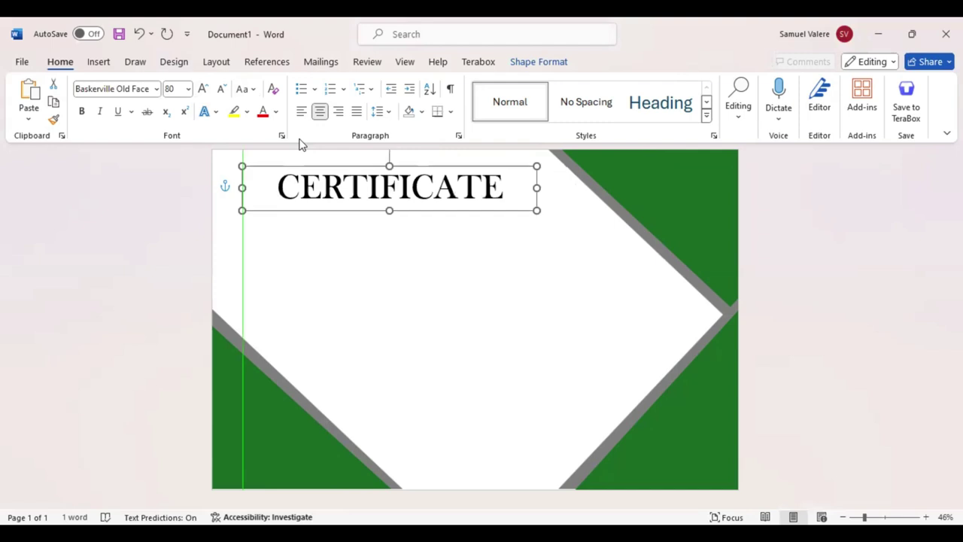
pyautogui.press('Right')
pyautogui.press('Right')
pyautogui.press('Right')
pyautogui.press('Right')
pyautogui.press('Right')
pyautogui.press('Right')
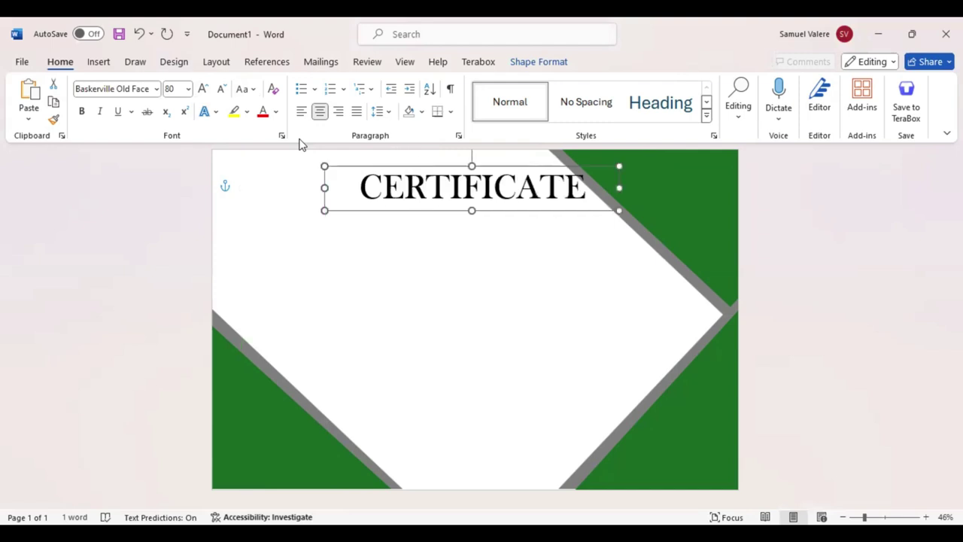
pyautogui.press('Right')
pyautogui.press('Left')
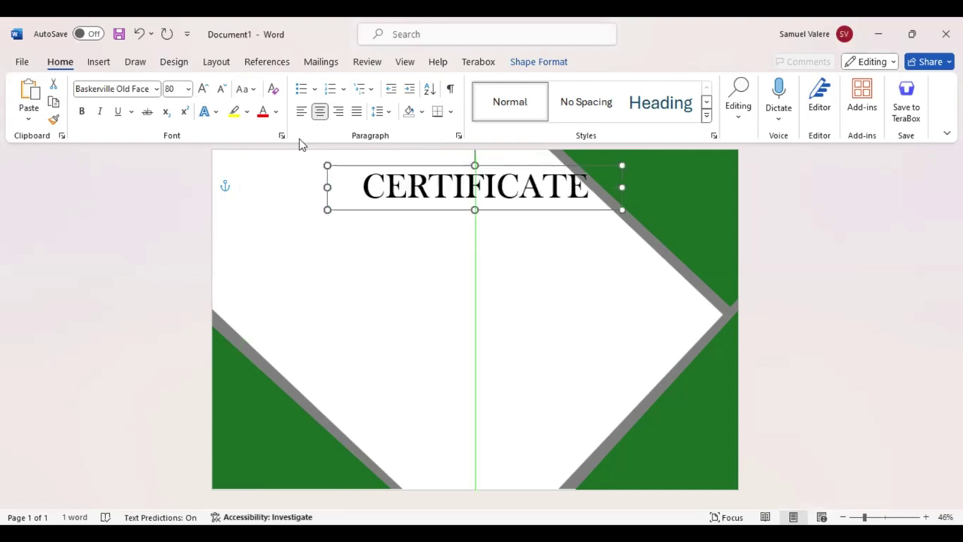
pyautogui.press('Left')
pyautogui.press('Left')
pyautogui.press('Left')
pyautogui.press('Left')
pyautogui.press('Left')
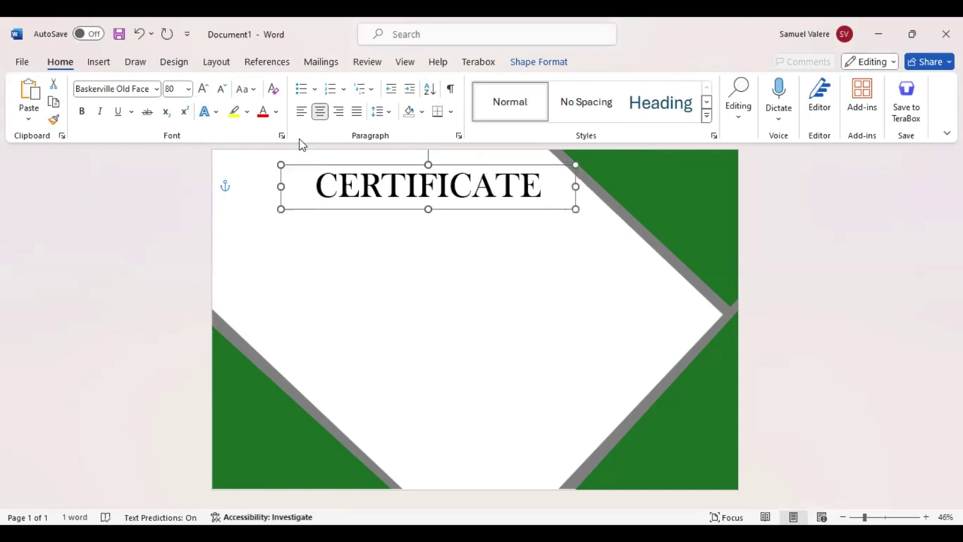
pyautogui.press('Down')
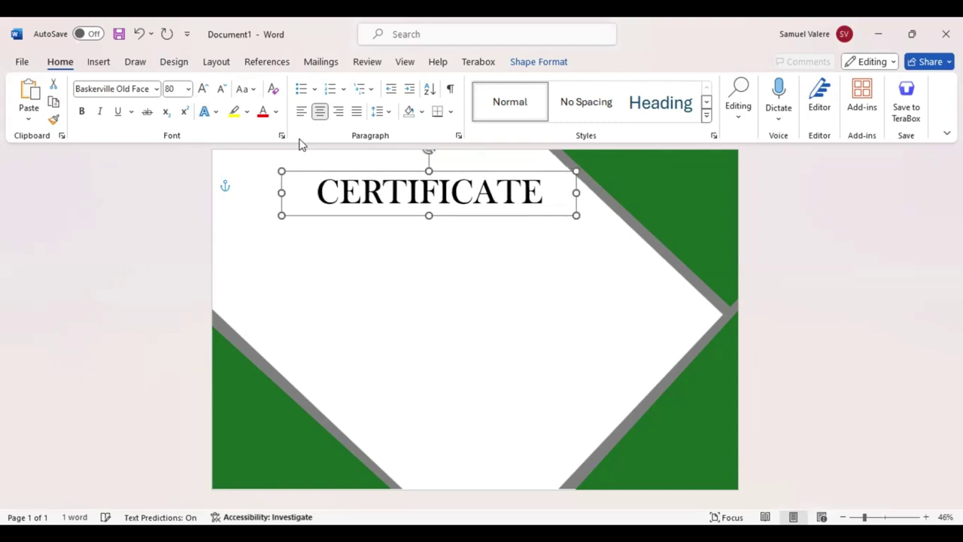
pyautogui.hotkey('ctrl', 'Up')
pyautogui.hotkey('ctrl', 'Left')
pyautogui.hotkey('ctrl', 'Right')
pyautogui.hotkey('ctrl', 'Right')
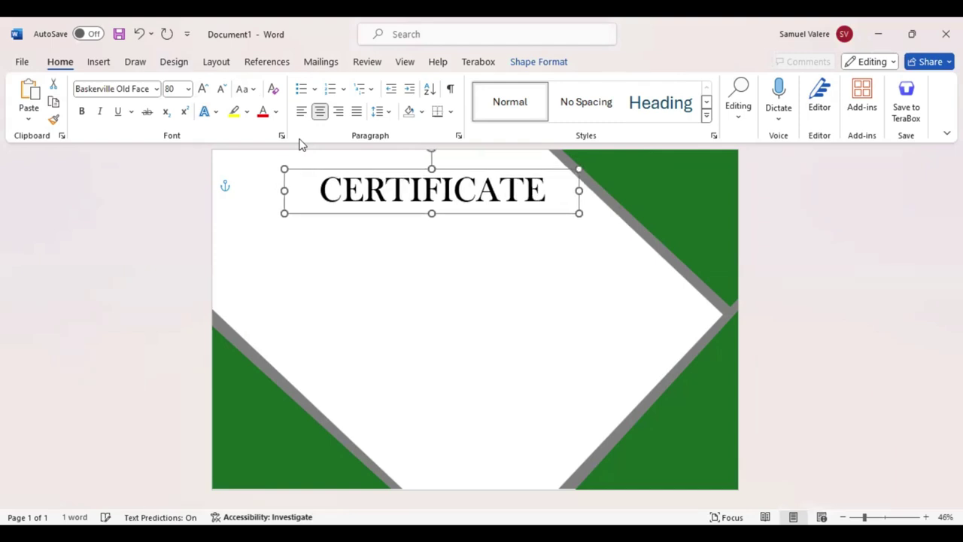
pyautogui.press('Right')
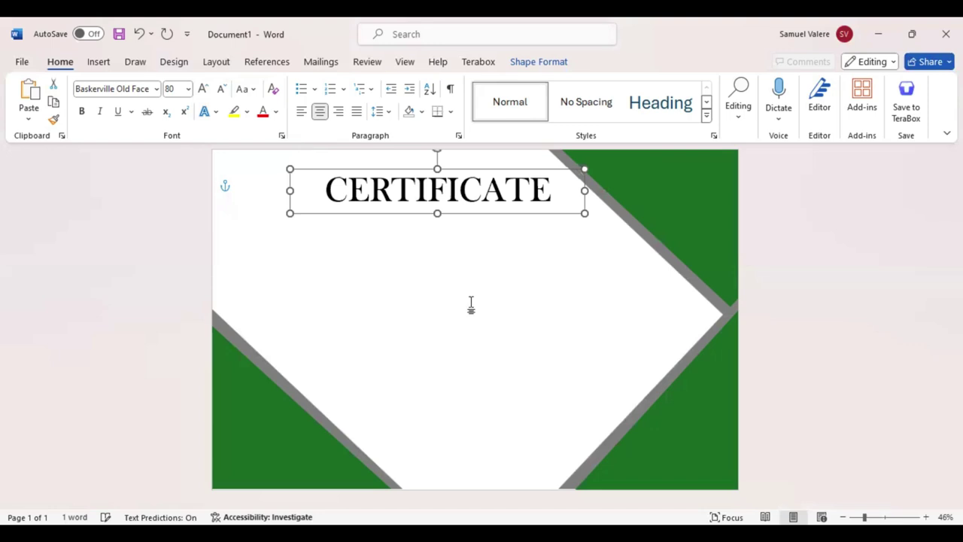
pyautogui.hotkey('ctrl', 'Right')
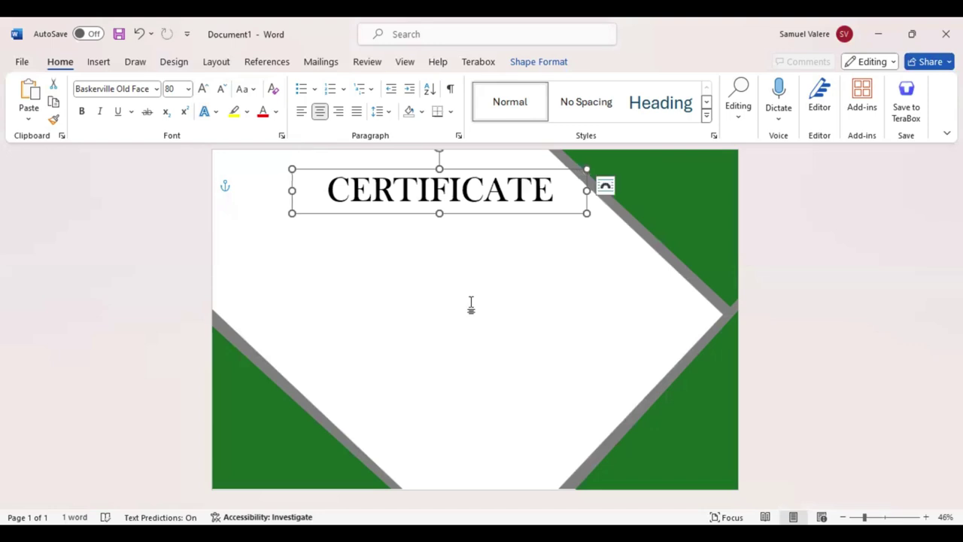
# Step: Duplicate the title box, shrink its font to 24 pt, and type 'Of Excellence'
pyautogui.hotkey('ctrl', 'v')
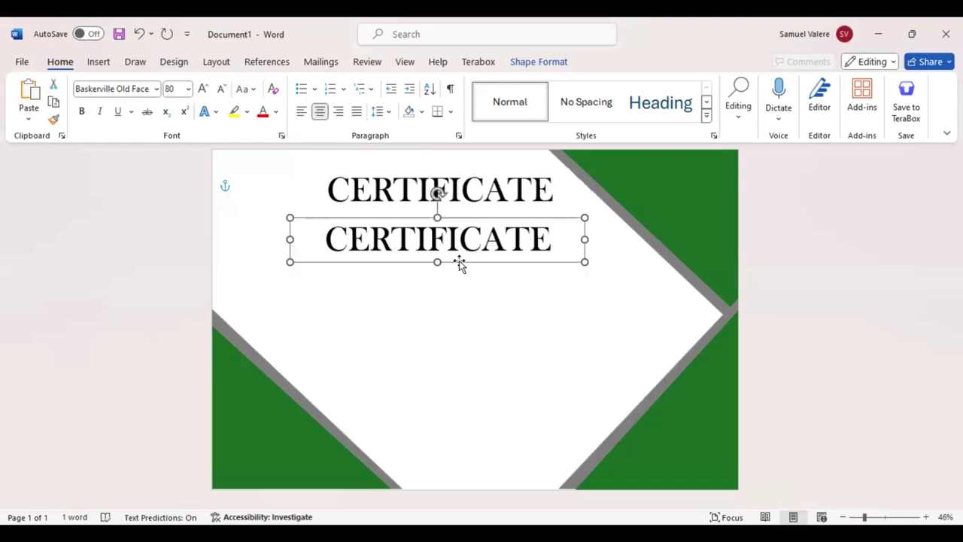
pyautogui.hotkey('ctrl', 'a')
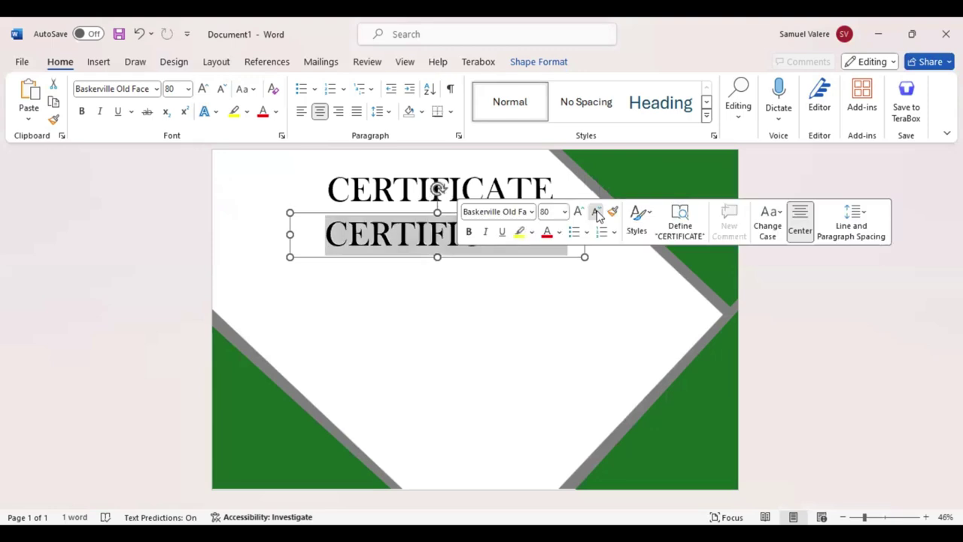
pyautogui.click(595, 212)
pyautogui.click(595, 213)
pyautogui.click(595, 213)
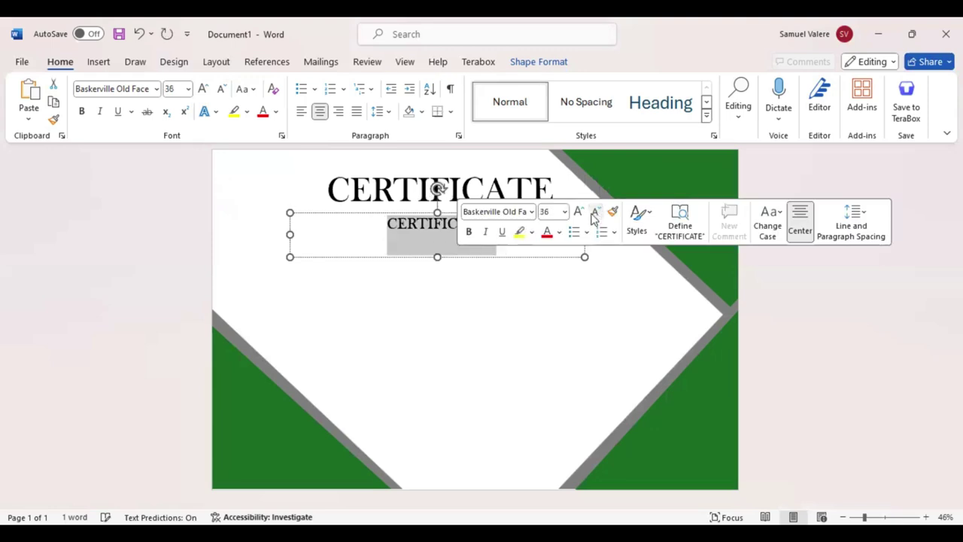
pyautogui.click(594, 214)
pyautogui.hotkey('ctrl', 'shift', ',')
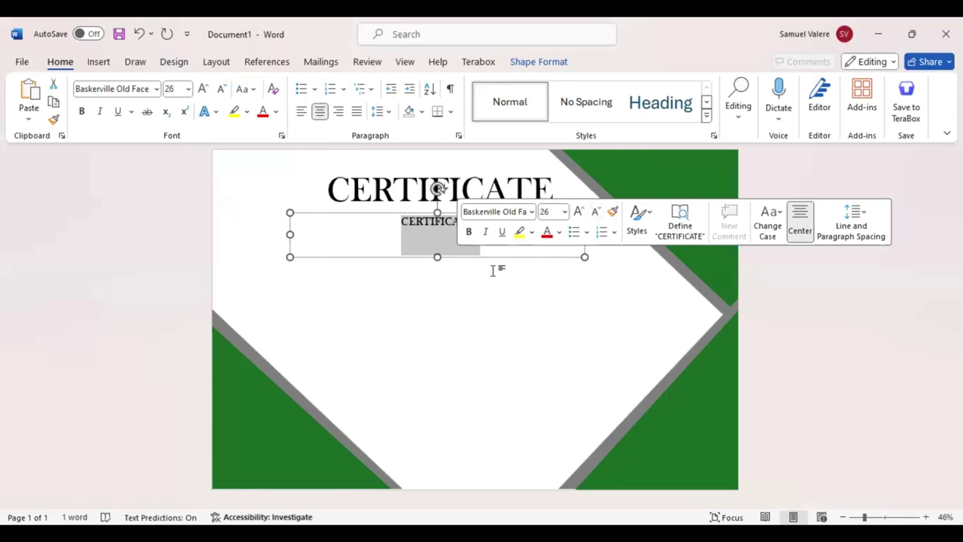
pyautogui.hotkey('ctrl', 'shift', ',')
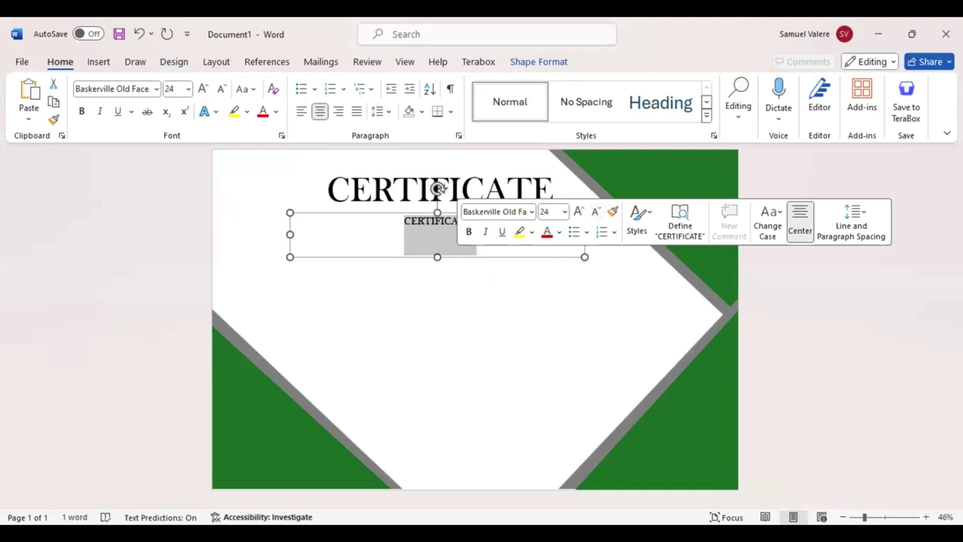
pyautogui.write('Of Excele')
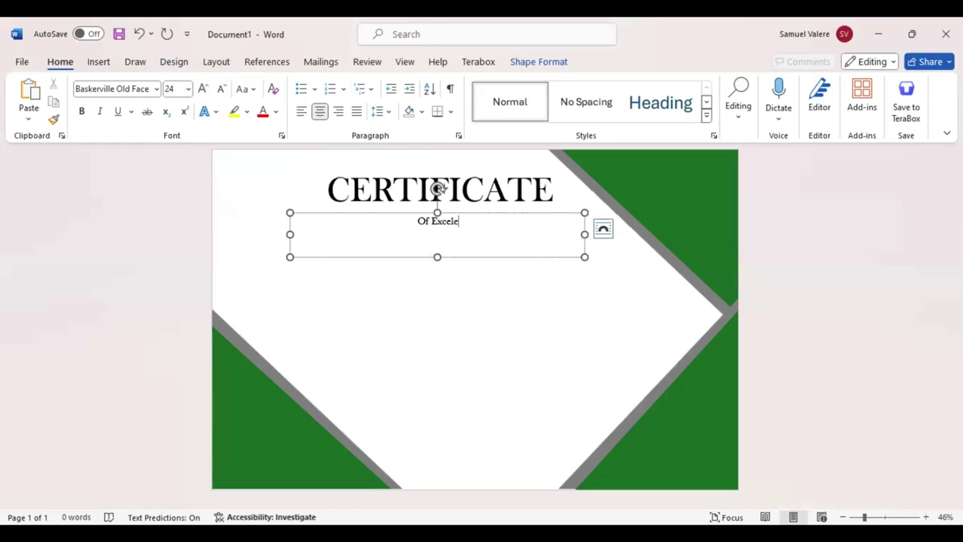
pyautogui.write('enc')
pyautogui.write('e')
# Step: Make the subtitle uppercase, 22 pt, with character spacing expanded by 4 pt
pyautogui.hotkey('ctrl', 'a')
pyautogui.hotkey('ctrl', 'shift', 'a')
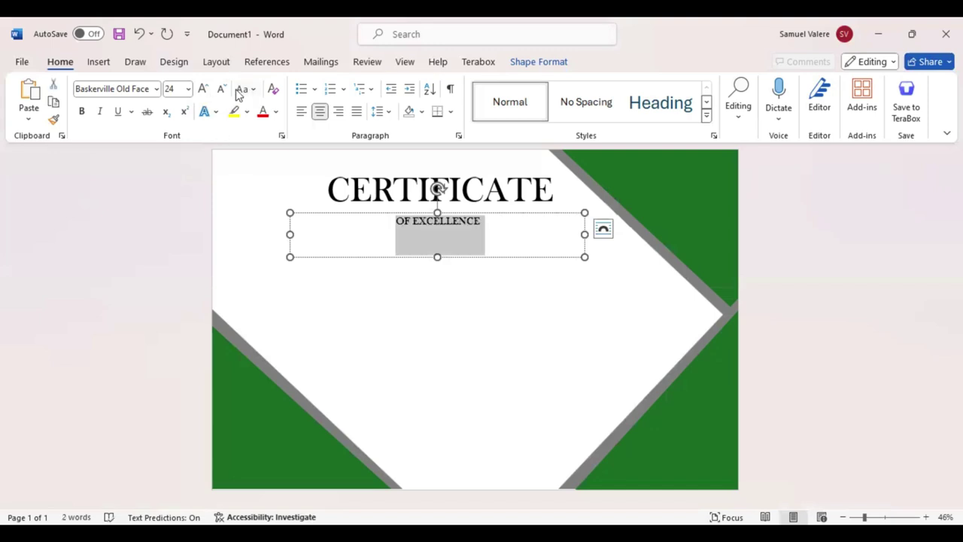
pyautogui.click(224, 89)
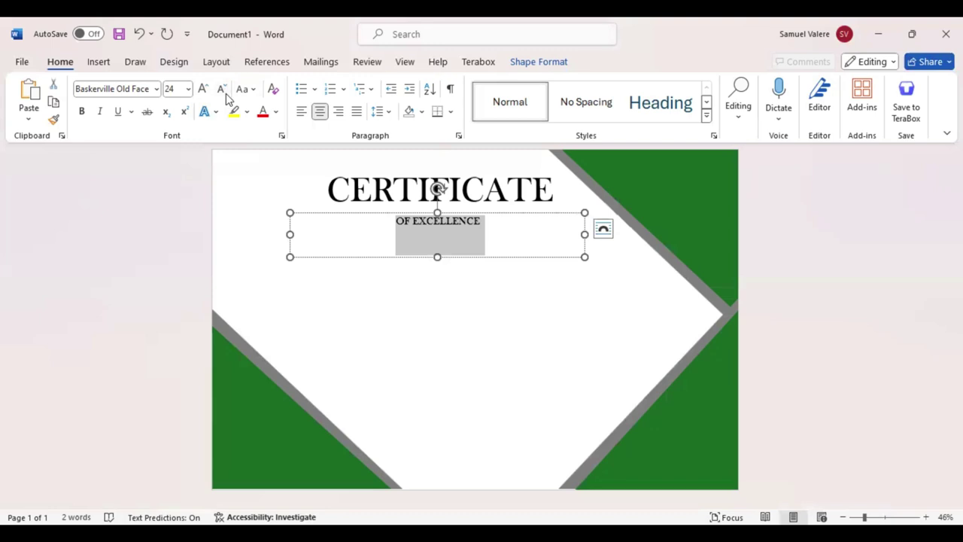
pyautogui.click(281, 135)
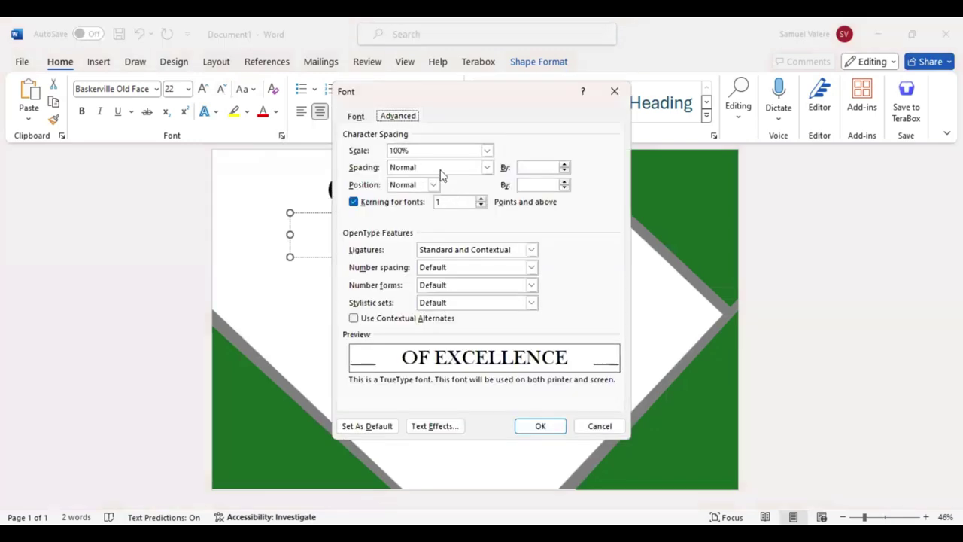
pyautogui.click(524, 167)
pyautogui.write('4')
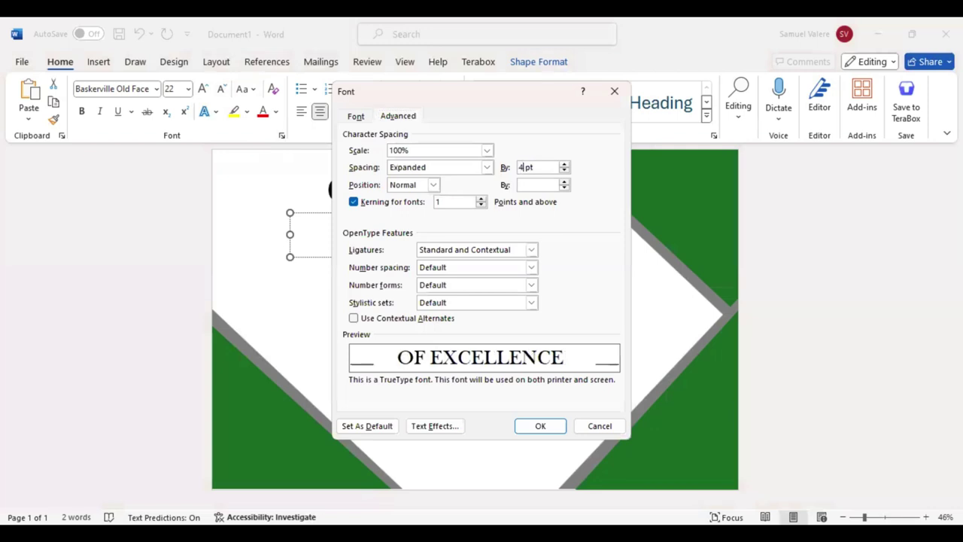
pyautogui.press('Return')
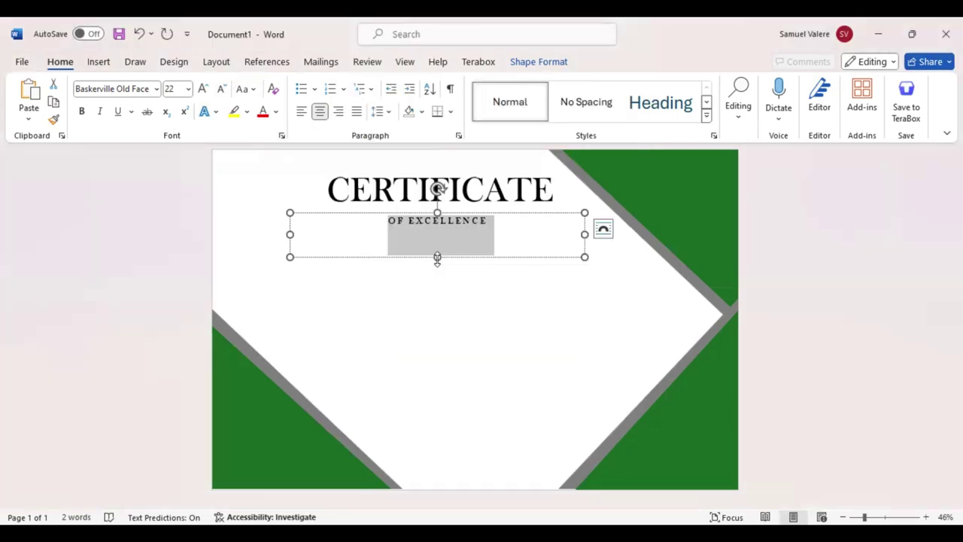
# Step: Shorten and narrow the subtitle box, then drag and arrow-nudge it beneath the title
pyautogui.moveTo(437, 257); pyautogui.dragTo(437, 232)
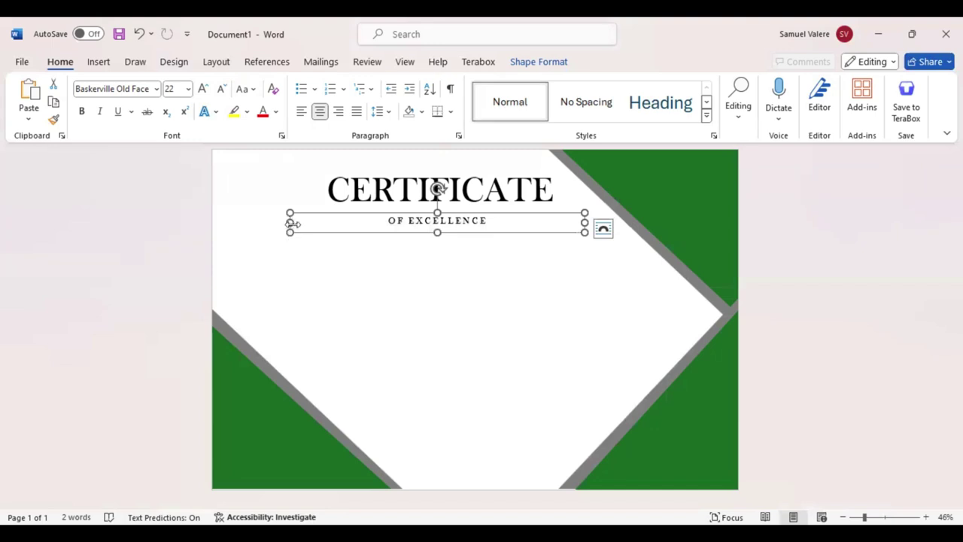
pyautogui.moveTo(290, 222); pyautogui.dragTo(465, 222)
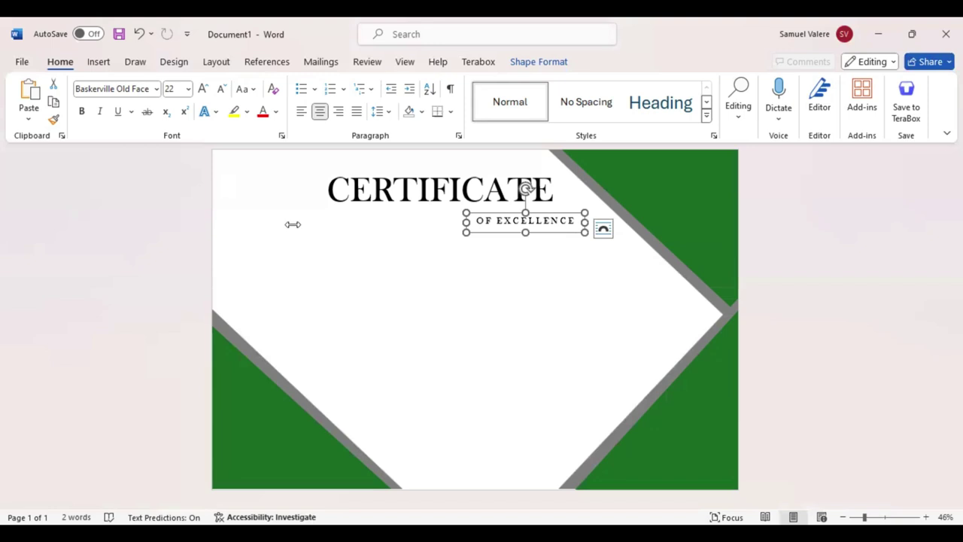
pyautogui.moveTo(525, 221); pyautogui.dragTo(442, 215)
pyautogui.press('Up')
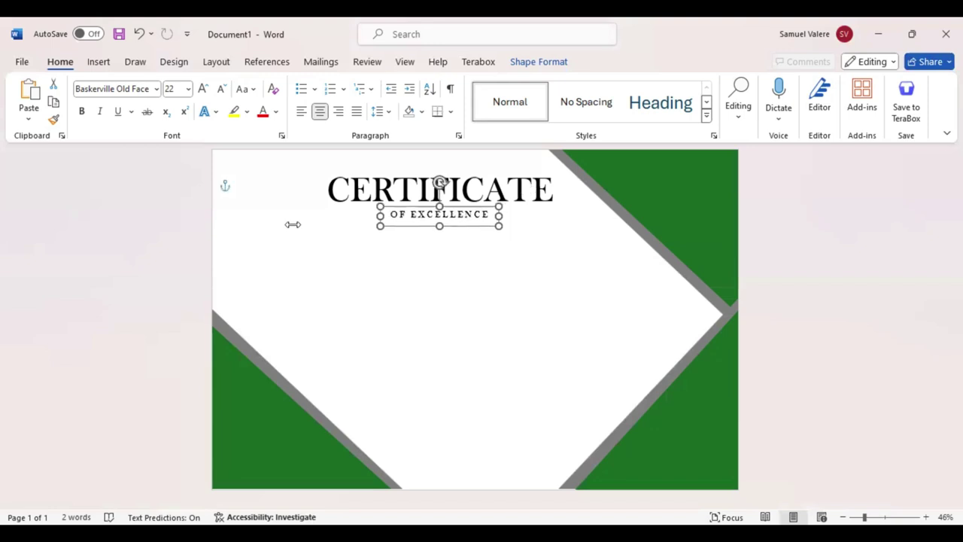
pyautogui.press('Up')
pyautogui.press('Right')
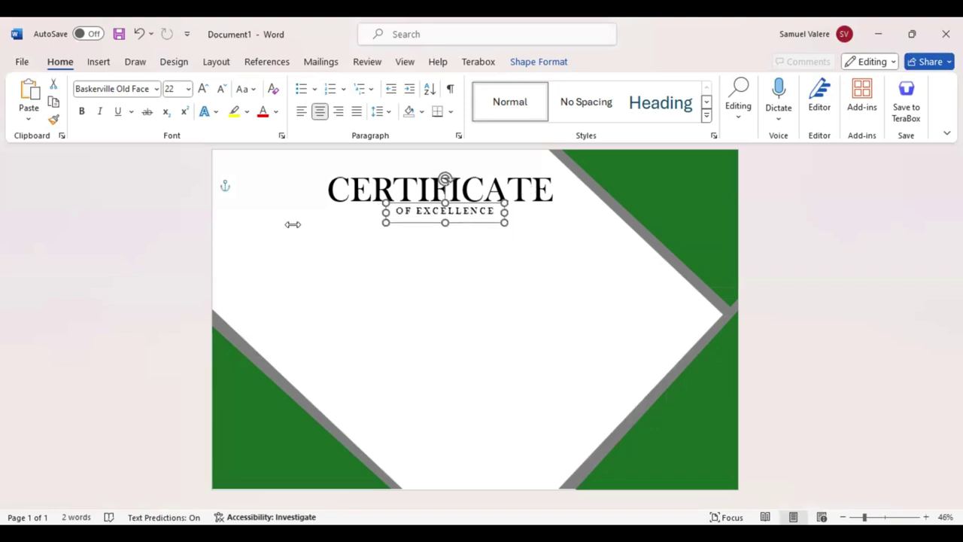
pyautogui.press('Up')
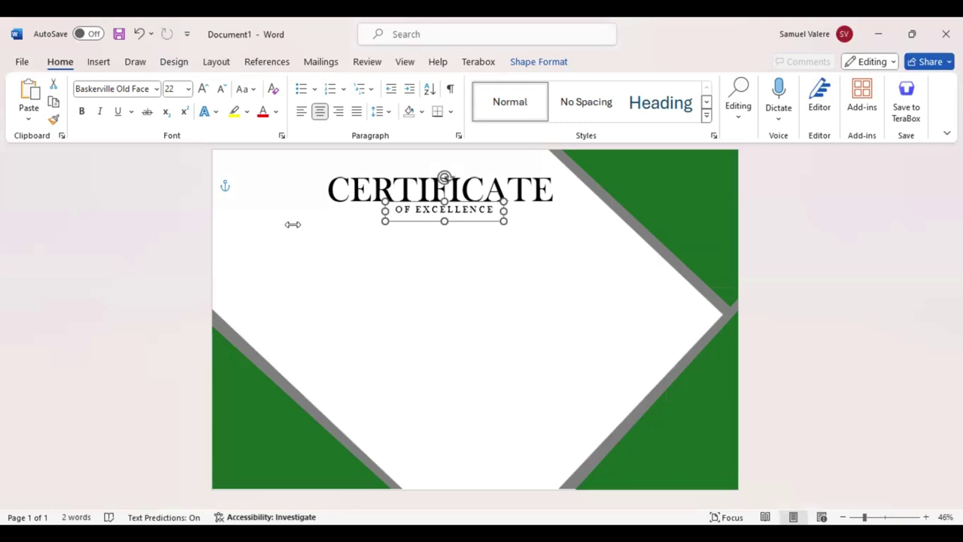
# Step: Draw a short horizontal line left of the OF EXCELLENCE subtitle, level with it
pyautogui.click(103, 67)
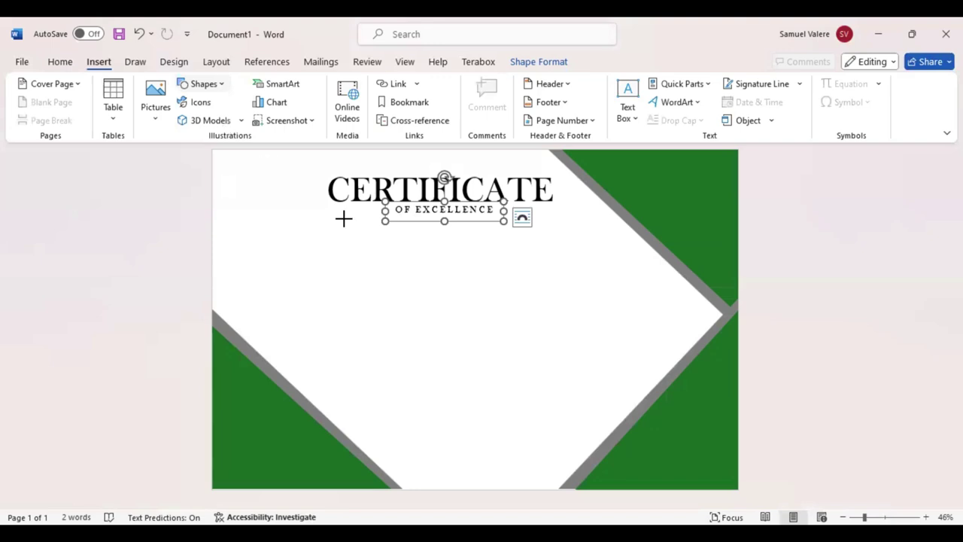
pyautogui.moveTo(343, 218); pyautogui.dragTo(343, 219)
pyautogui.moveTo(343, 219); pyautogui.dragTo(326, 204)
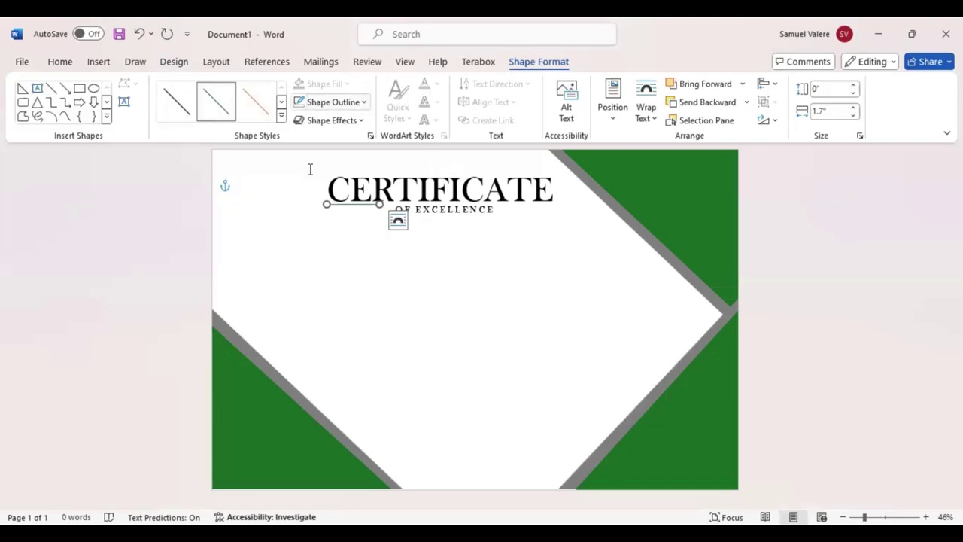
pyautogui.press('Down')
pyautogui.press('Right')
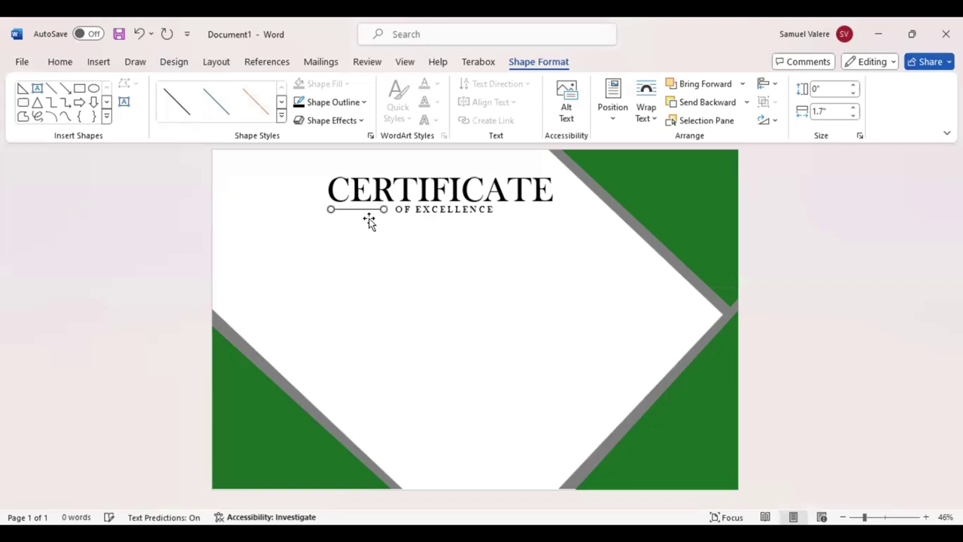
pyautogui.press('Right')
pyautogui.press('Right')
pyautogui.press('Right')
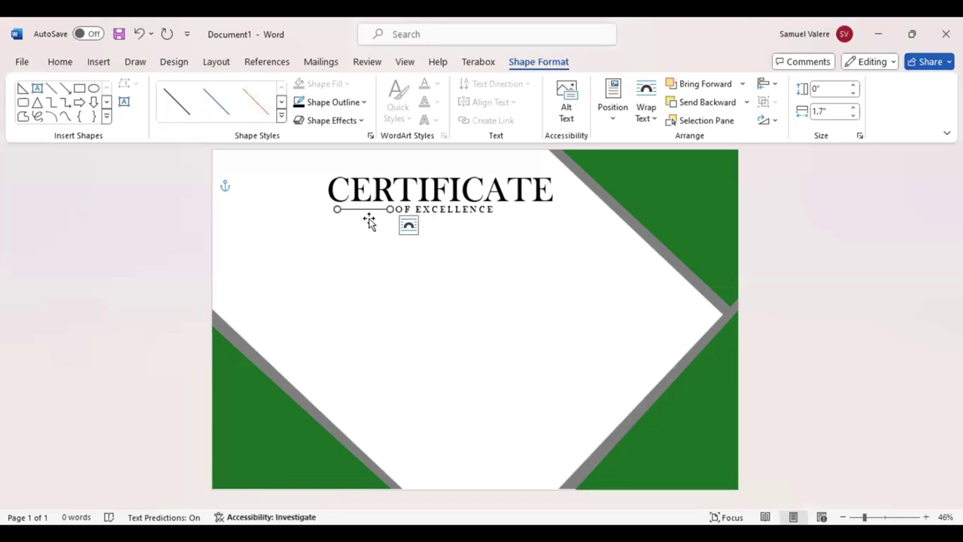
pyautogui.press('Right')
pyautogui.press('Right')
pyautogui.press('Up')
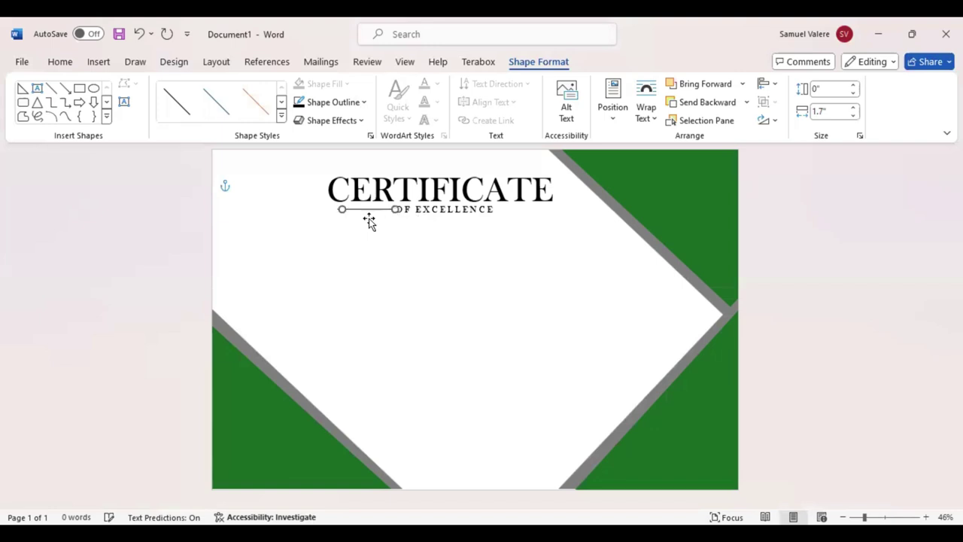
# Step: Paste a copy of the line right of the subtitle and shift the subtitle slightly left
pyautogui.hotkey('ctrl', 'v')
pyautogui.press('Right')
pyautogui.press('Right')
pyautogui.press('Right')
pyautogui.press('Right')
pyautogui.press('Right')
pyautogui.press('Right')
pyautogui.click(366, 241)
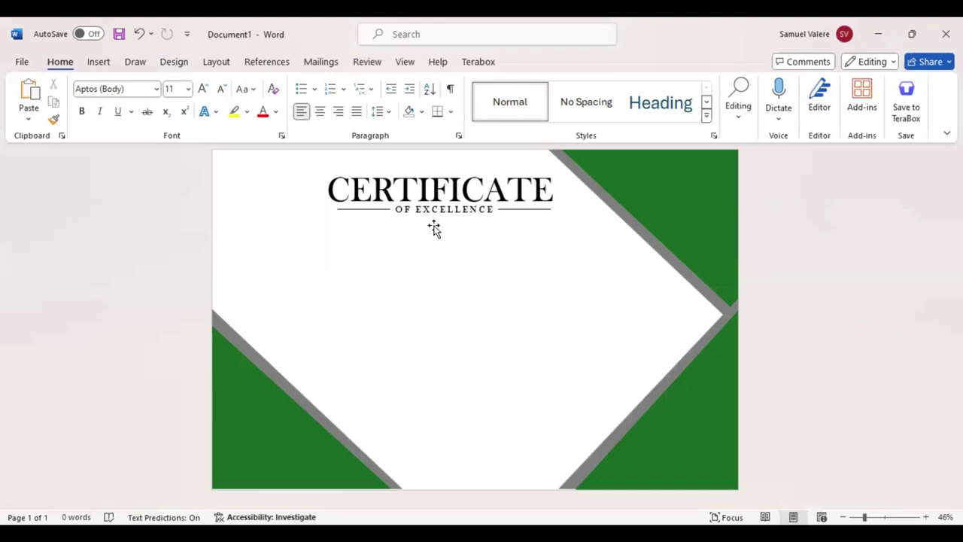
pyautogui.click(434, 229)
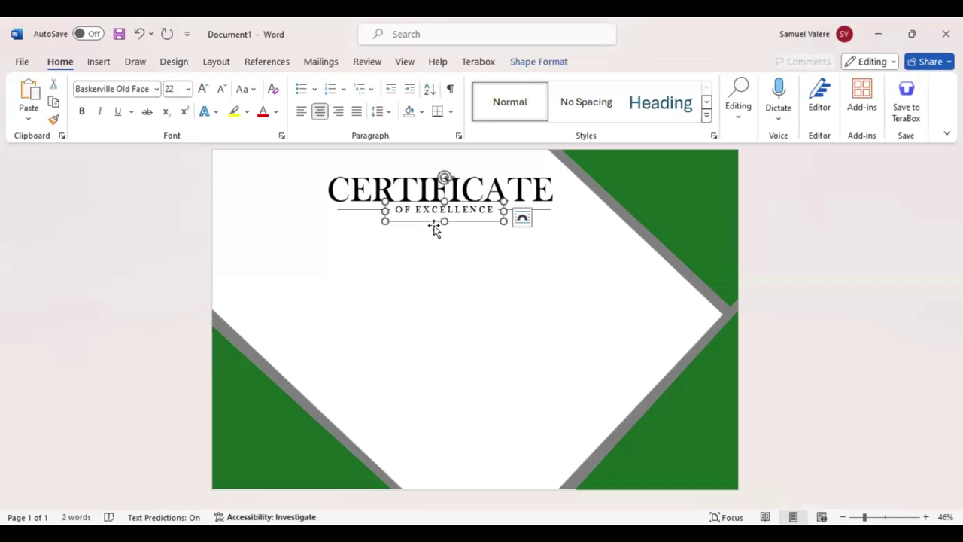
pyautogui.press('Left')
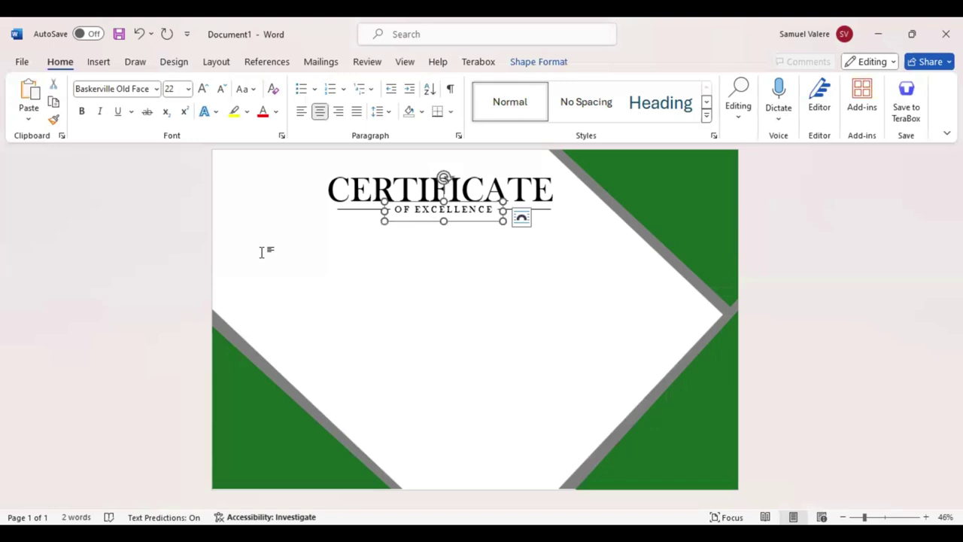
pyautogui.click(305, 248)
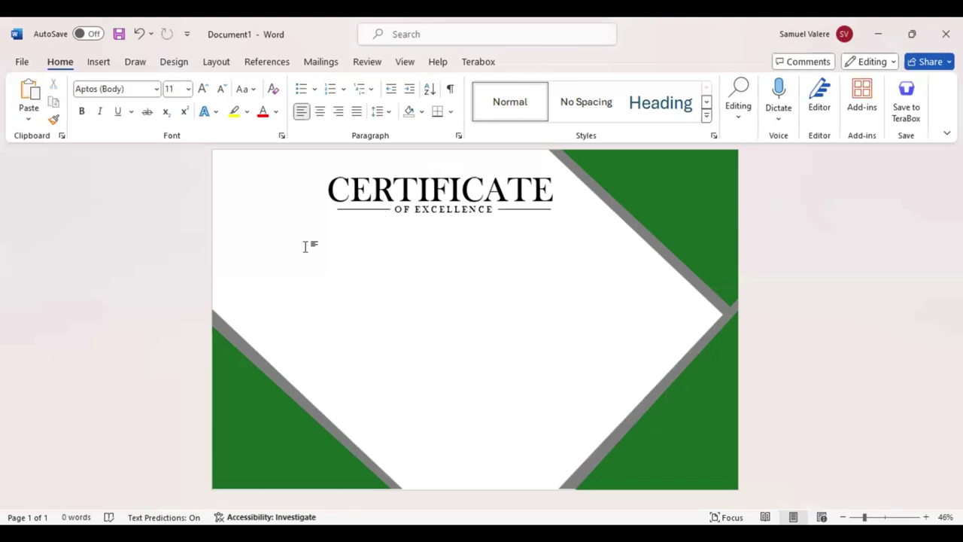
# Step: Move the banner bar under the title, widen it, slim it to 0.48", and set its outline
pyautogui.click(101, 62)
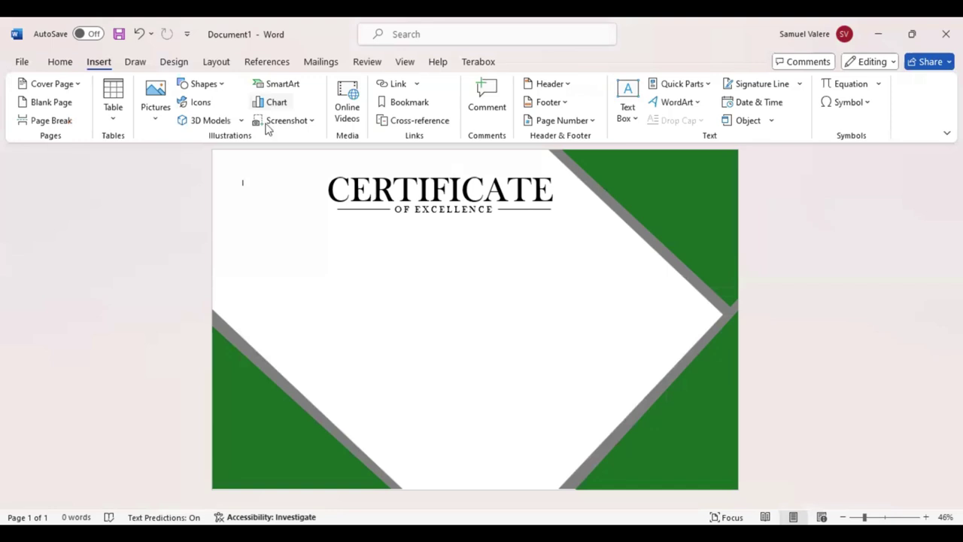
pyautogui.click(202, 84)
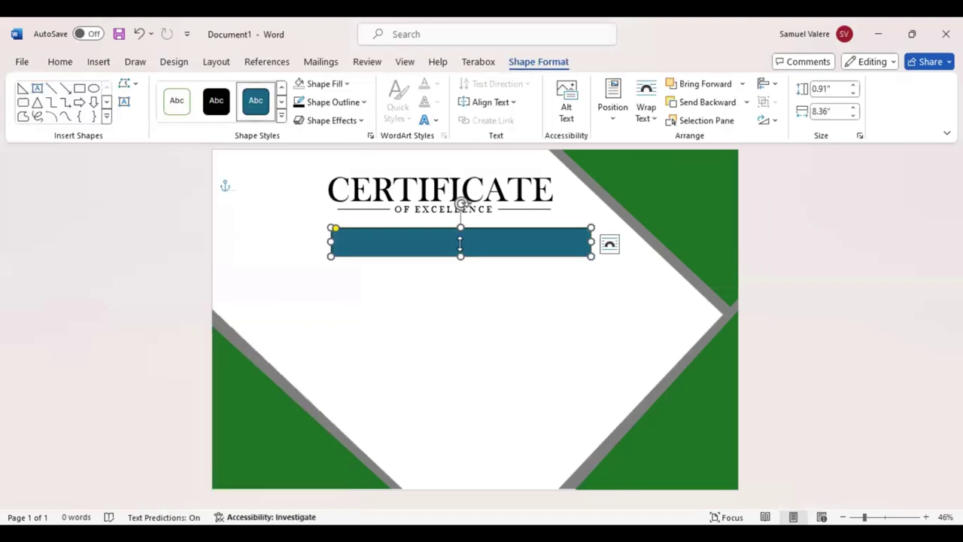
pyautogui.moveTo(460, 242); pyautogui.dragTo(340, 242)
pyautogui.press('Left')
pyautogui.press('Left')
pyautogui.press('Left')
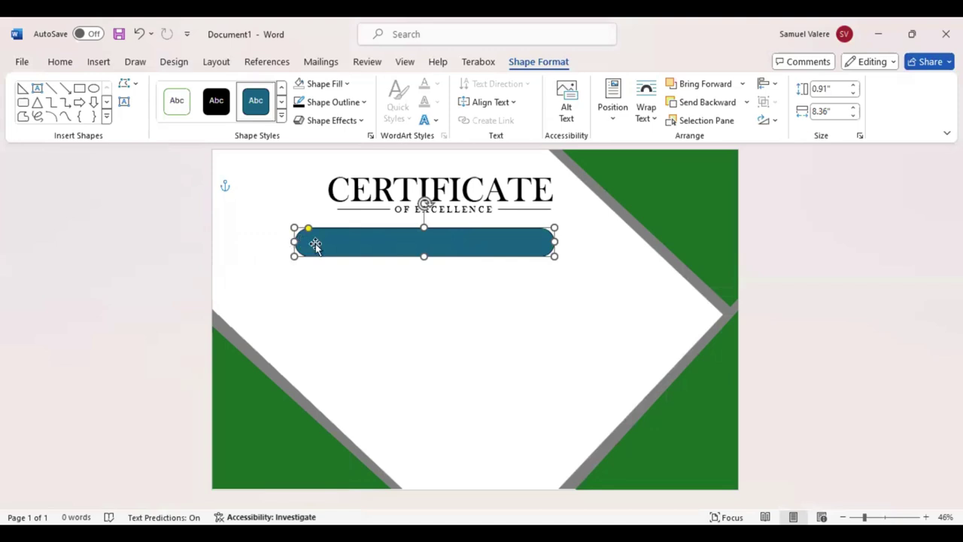
pyautogui.moveTo(309, 242)
pyautogui.mouseDown()
pyautogui.moveTo(323, 243)
pyautogui.moveTo(285, 244)
pyautogui.mouseUp()
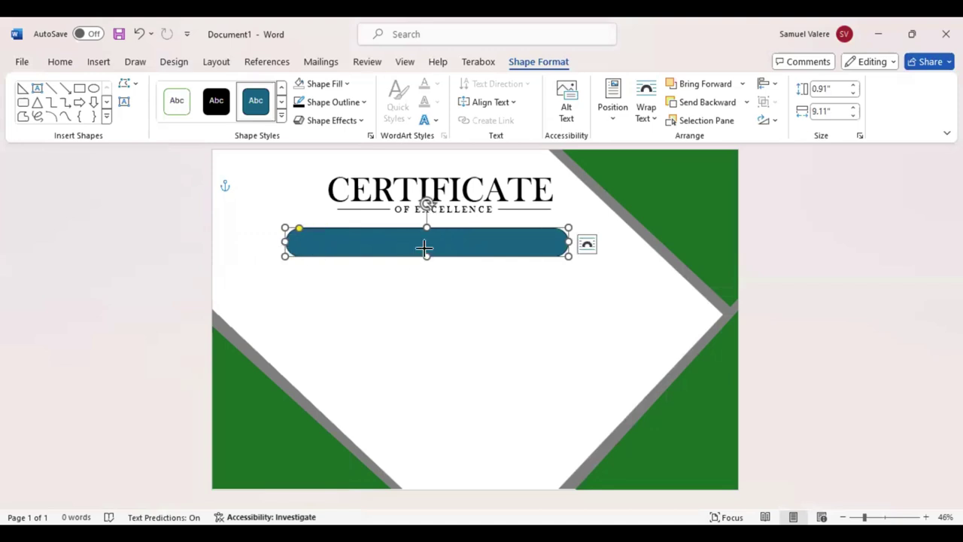
pyautogui.moveTo(427, 257)
pyautogui.mouseDown()
pyautogui.moveTo(427, 242)
pyautogui.moveTo(452, 240)
pyautogui.mouseUp()
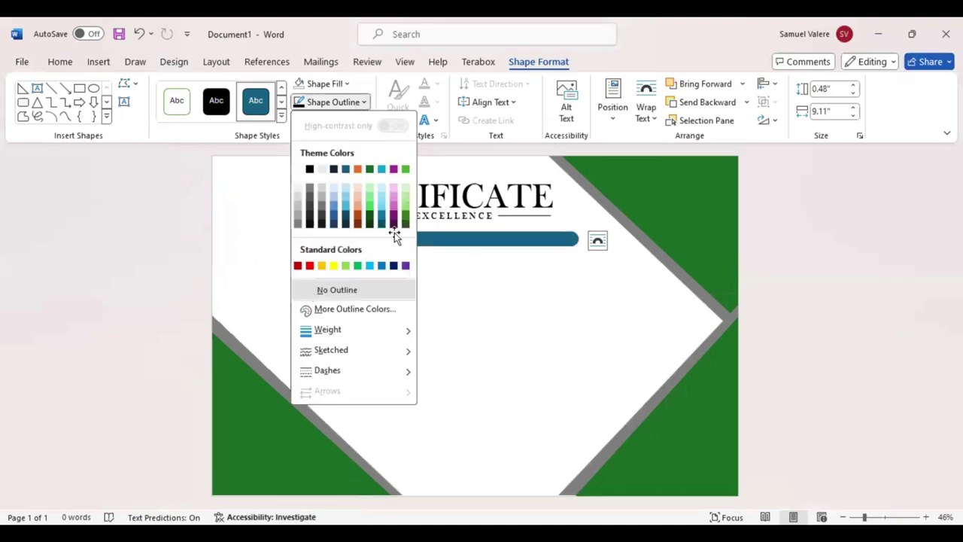
pyautogui.click(412, 241)
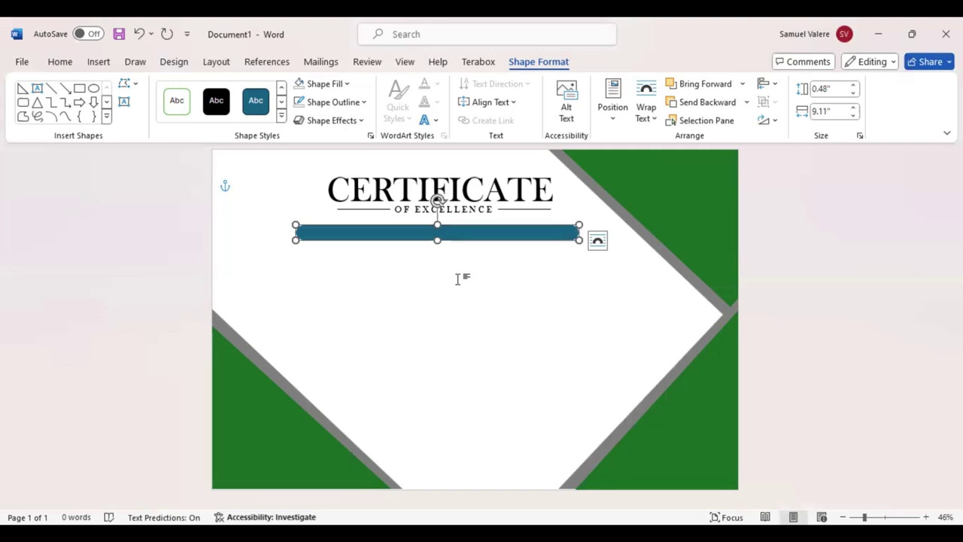
pyautogui.press('Return')
# Step: Type 'THIS CERTIFICATE IS GREATLY PRESENTED TO' into the banner in Baskerville Old Face
pyautogui.write('This')
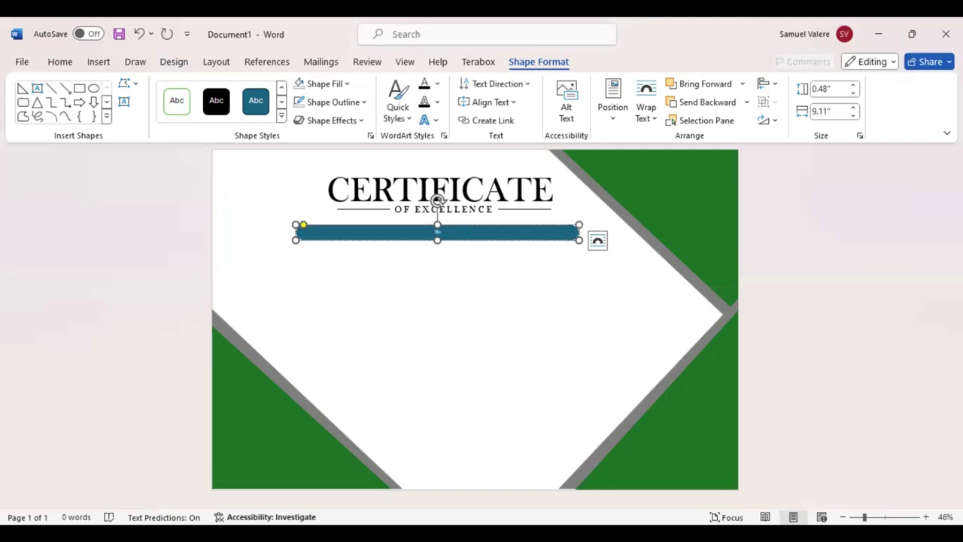
pyautogui.write(' Certific')
pyautogui.write('ate')
pyautogui.write(' is Give')
pyautogui.write('ly')
pyautogui.write(' Pre')
pyautogui.write('sented')
pyautogui.write(' to')
pyautogui.click(62, 63)
pyautogui.click(203, 89)
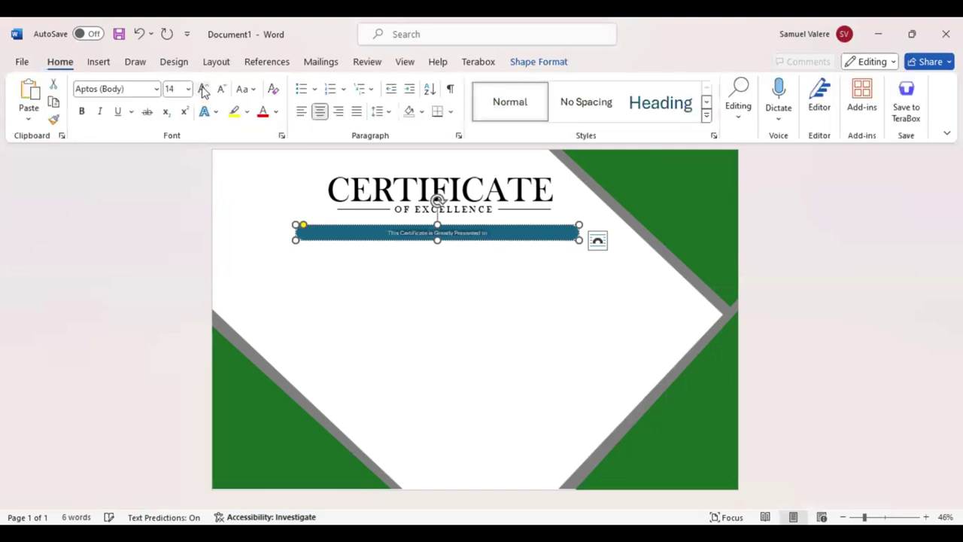
pyautogui.click(203, 89)
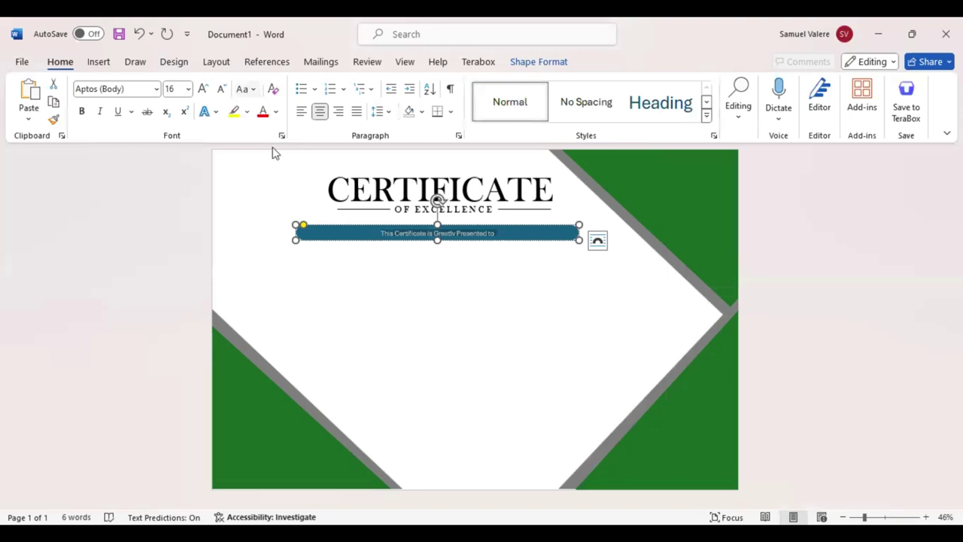
pyautogui.click(142, 91)
pyautogui.write('Baskerville Old Face')
pyautogui.press('Return')
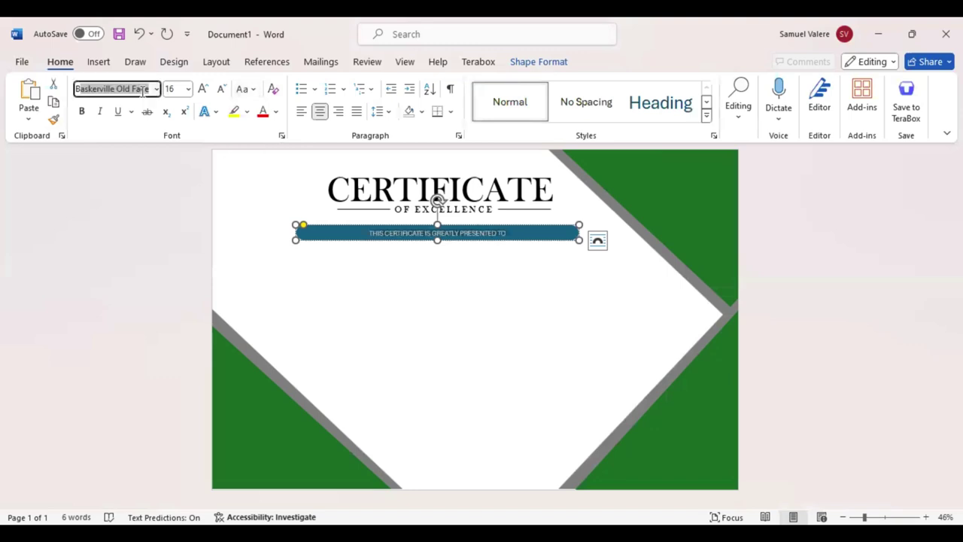
pyautogui.press('Return')
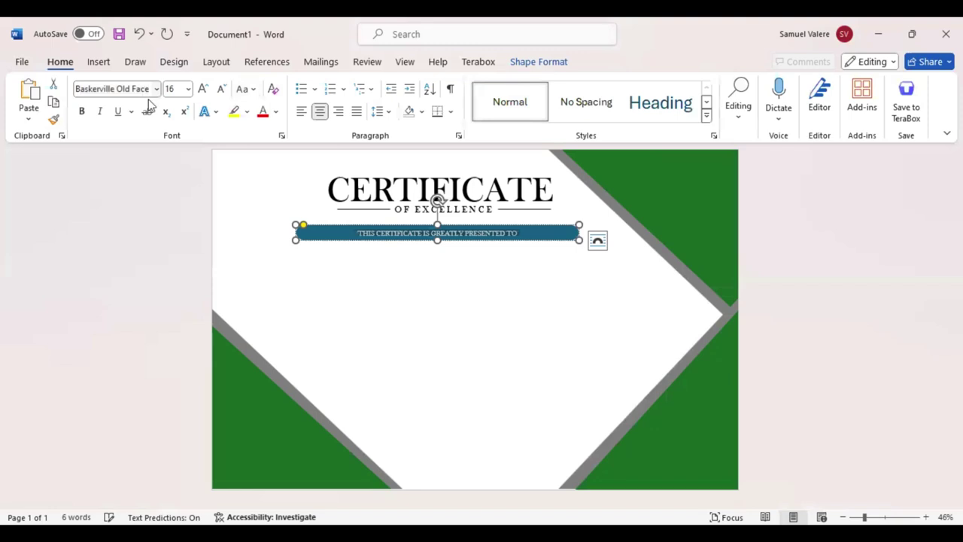
# Step: Expand the banner text's spacing by 6pt, set it to 14 pt, and give it a darker colour
pyautogui.click(281, 135)
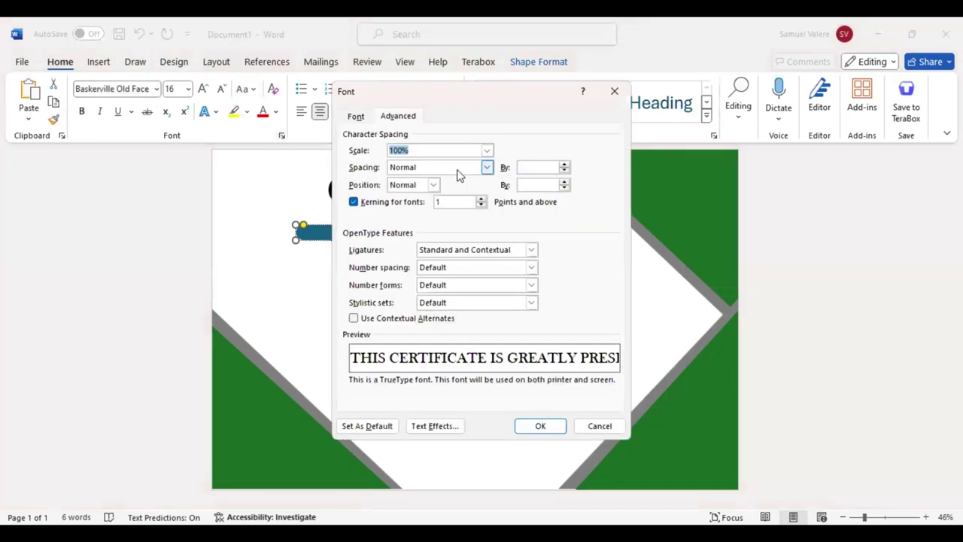
pyautogui.click(522, 167)
pyautogui.write('6')
pyautogui.press('Return')
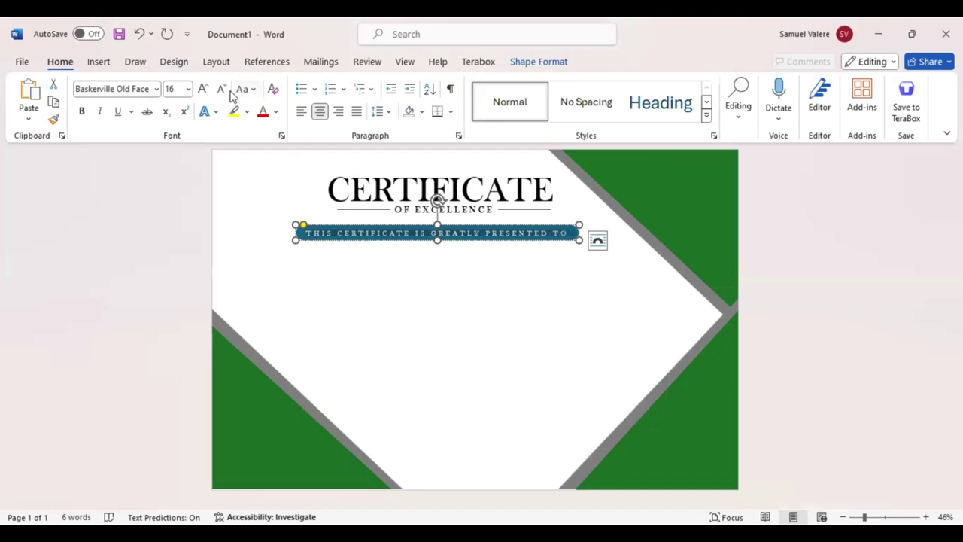
pyautogui.hotkey('ctrl', 'shift', ',')
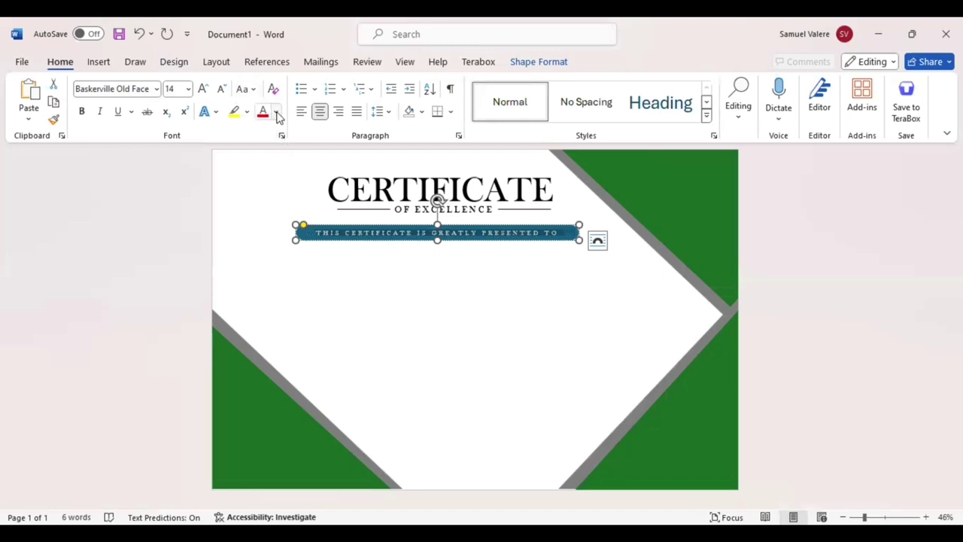
pyautogui.click(276, 112)
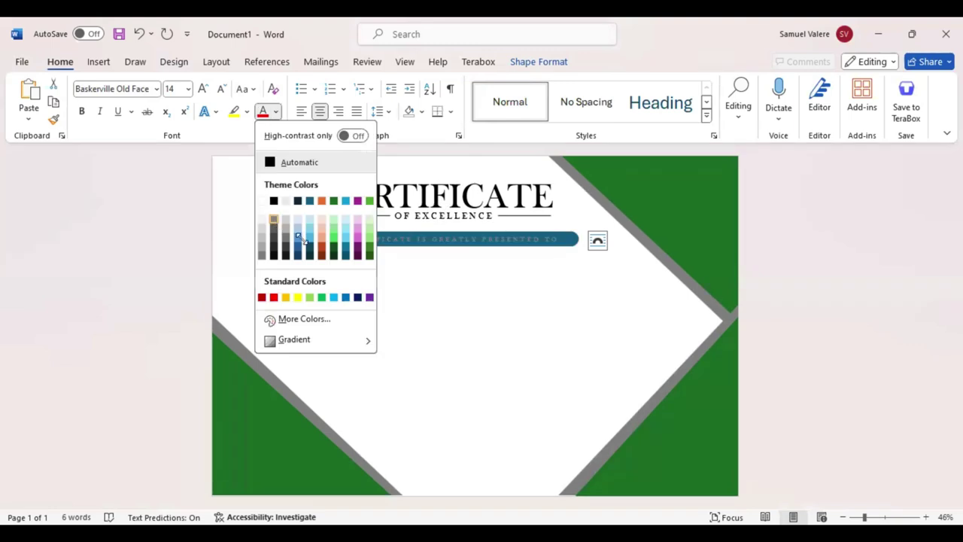
pyautogui.click(297, 243)
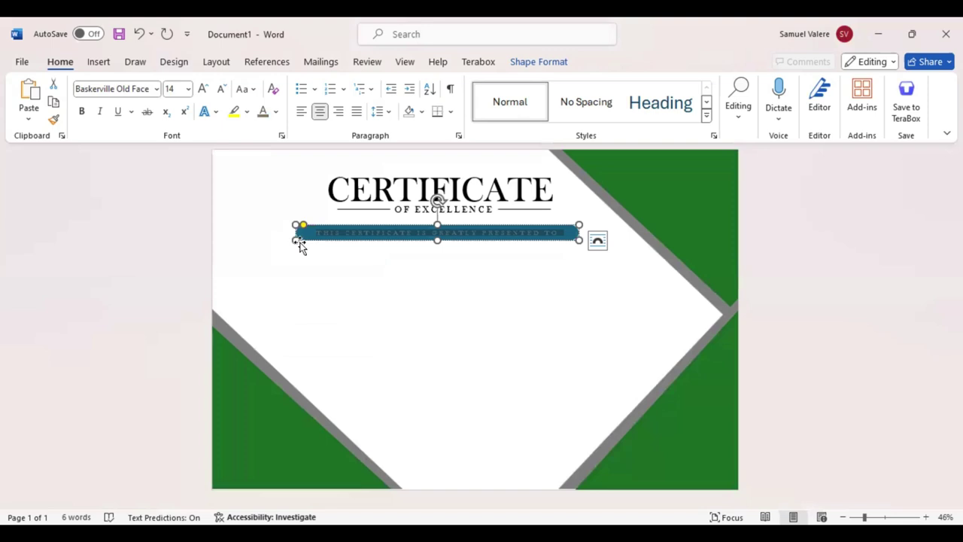
pyautogui.click(299, 242)
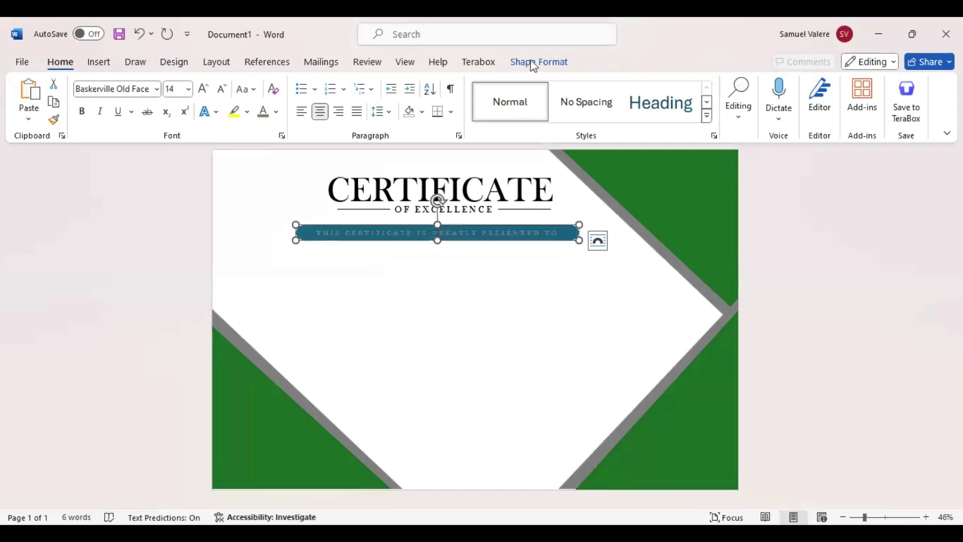
# Step: Fill the banner bar with the dark green theme colour via Shape Fill
pyautogui.click(532, 63)
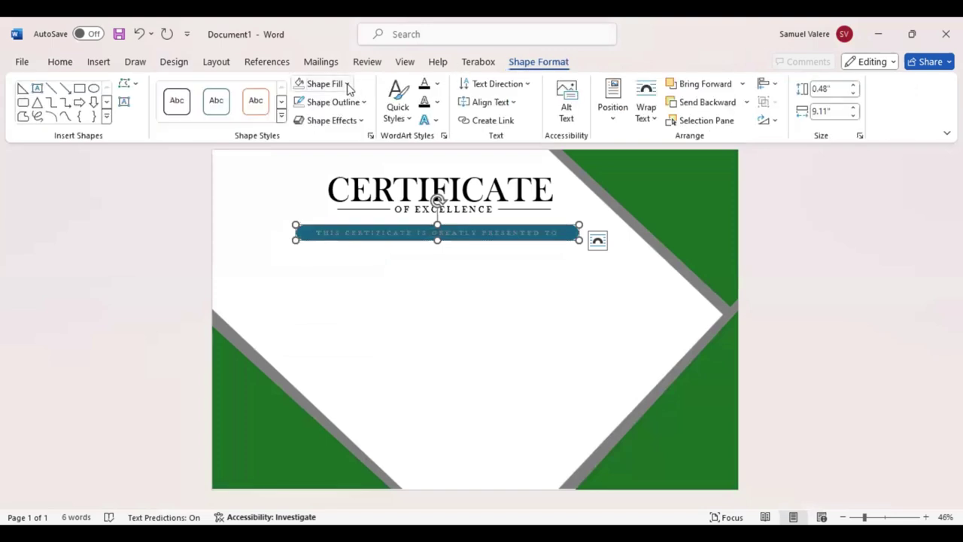
pyautogui.click(347, 85)
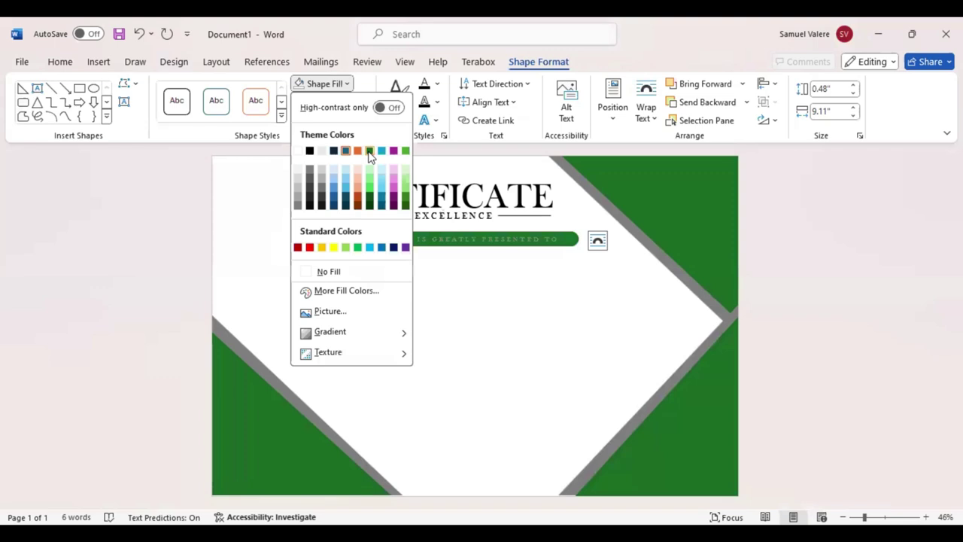
pyautogui.click(372, 236)
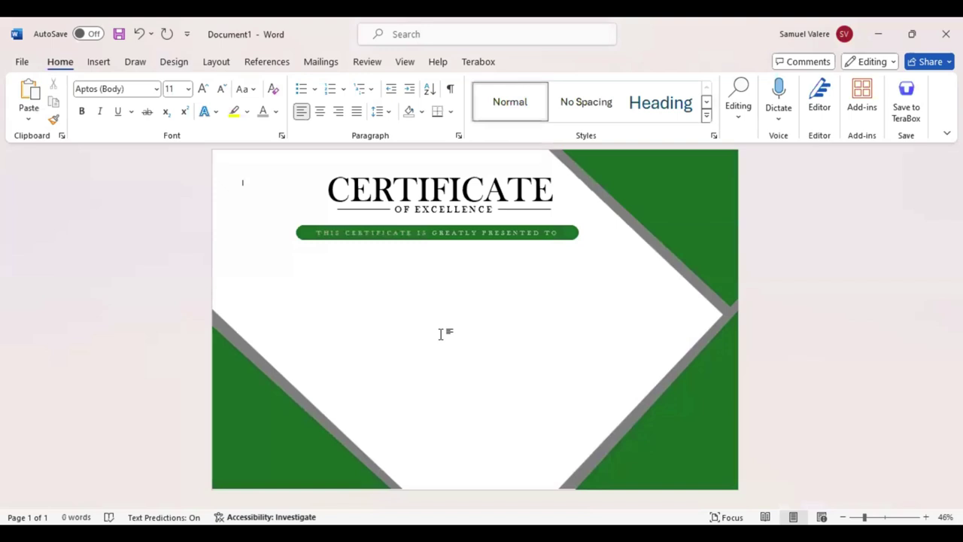
# Step: Duplicate the CERTIFICATE title box to serve as the name placeholder
pyautogui.click(347, 202)
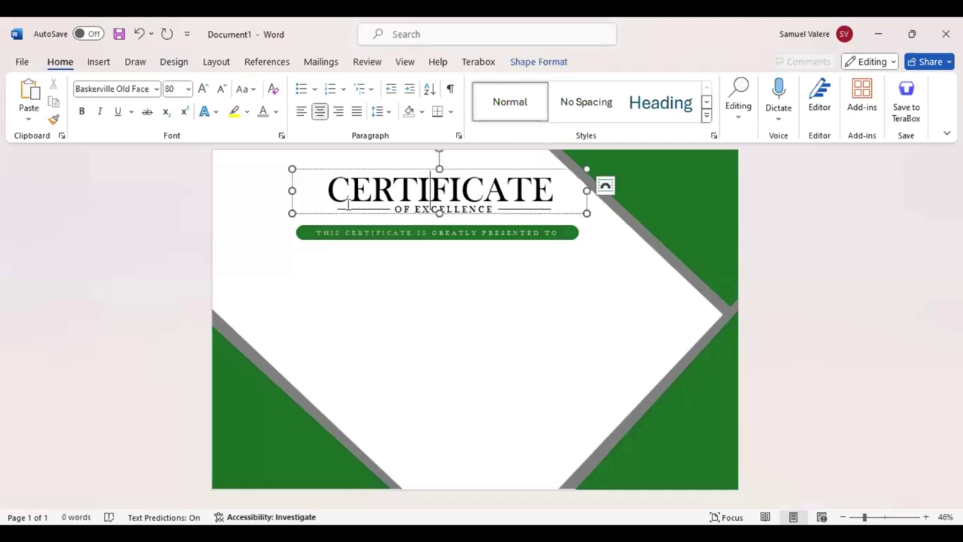
pyautogui.click(312, 214)
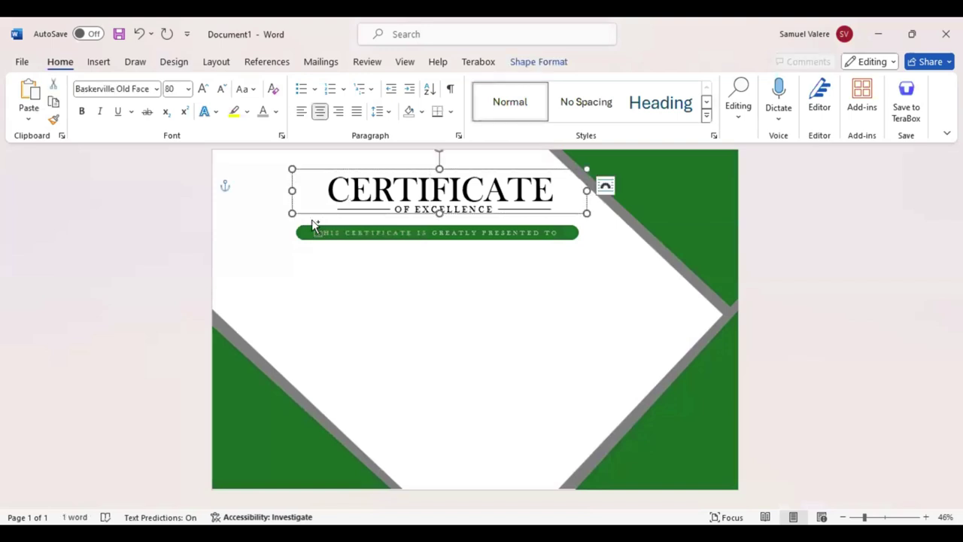
pyautogui.hotkey('ctrl', 'c')
pyautogui.hotkey('ctrl', 'v')
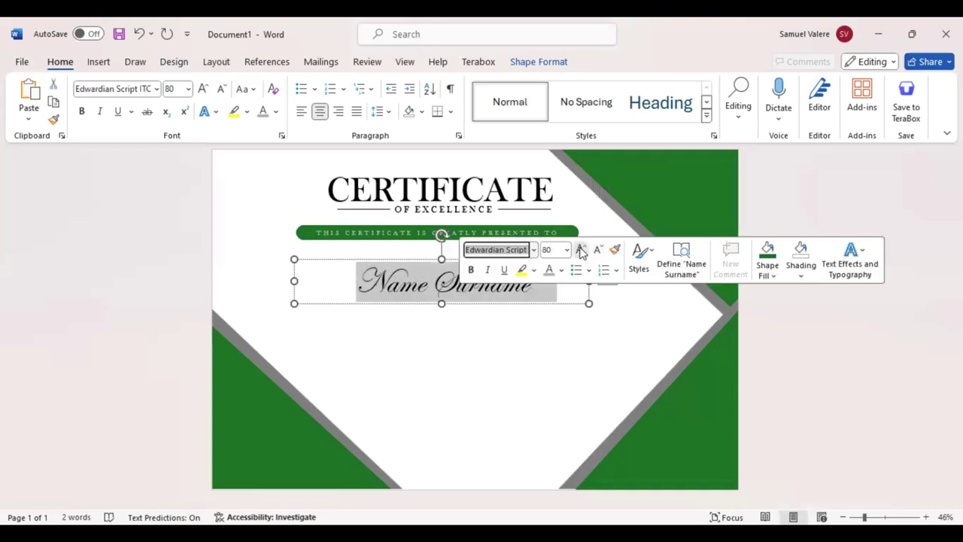
# Step: Enlarge the Name Surname text and colour it green
pyautogui.click(580, 249)
pyautogui.click(581, 250)
pyautogui.click(581, 250)
pyautogui.click(580, 249)
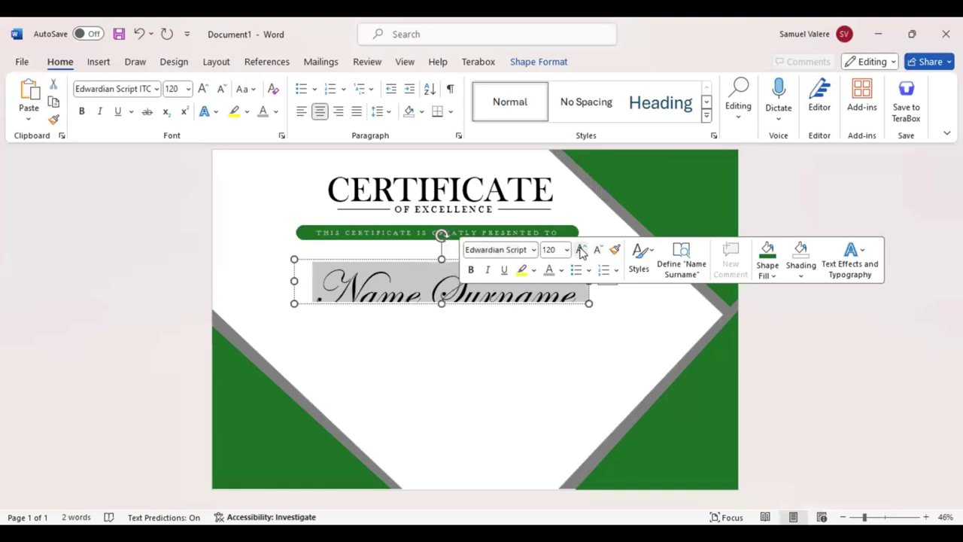
pyautogui.click(581, 250)
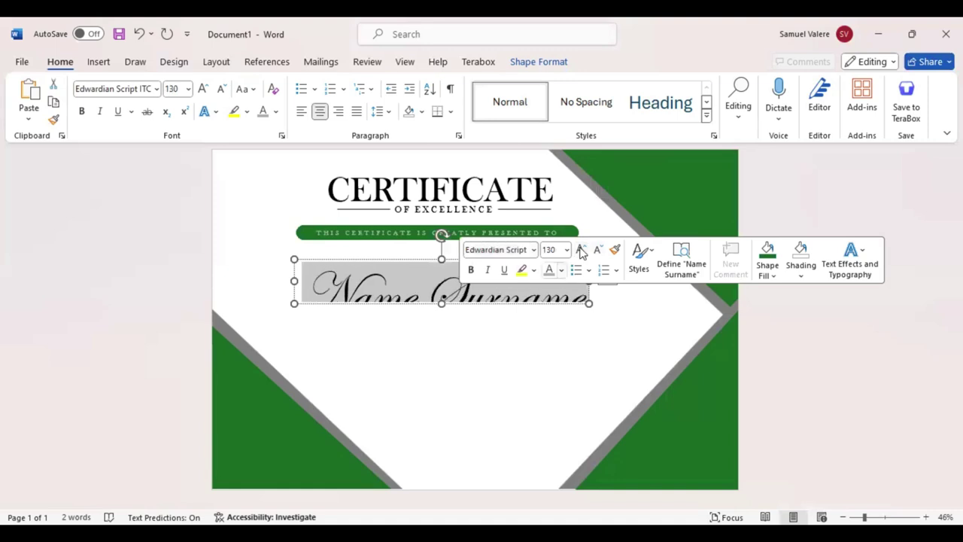
pyautogui.click(561, 269)
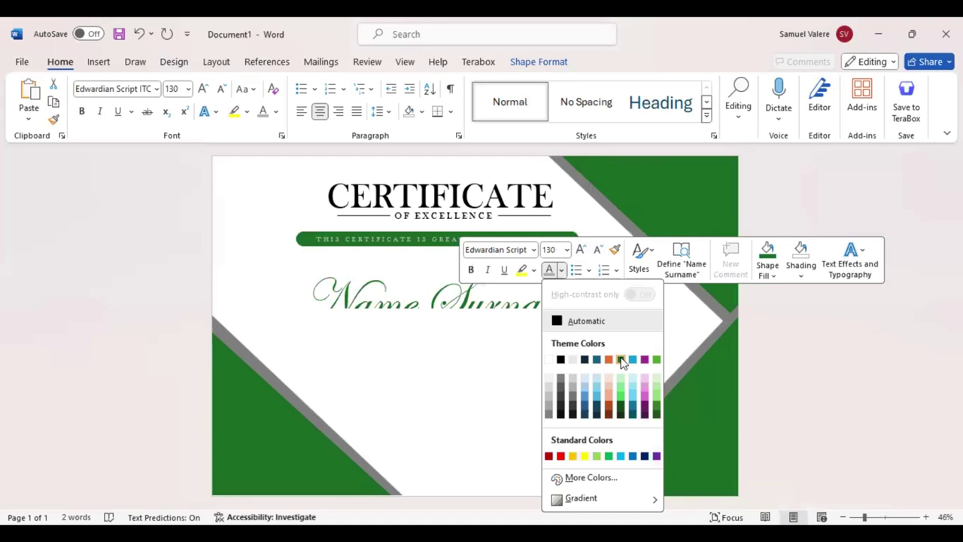
pyautogui.click(620, 359)
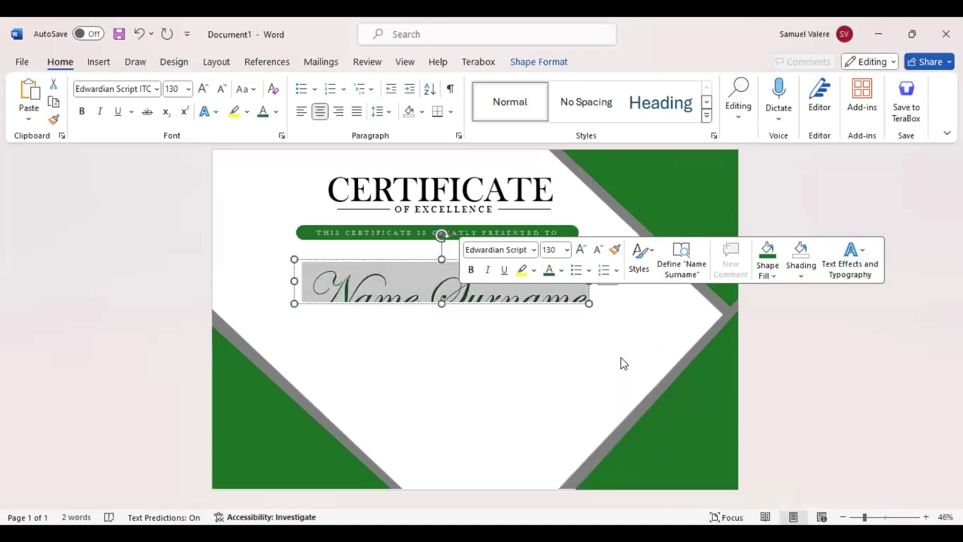
# Step: Nudge the Name Surname box up so it sits centred just below the banner
pyautogui.press('Escape')
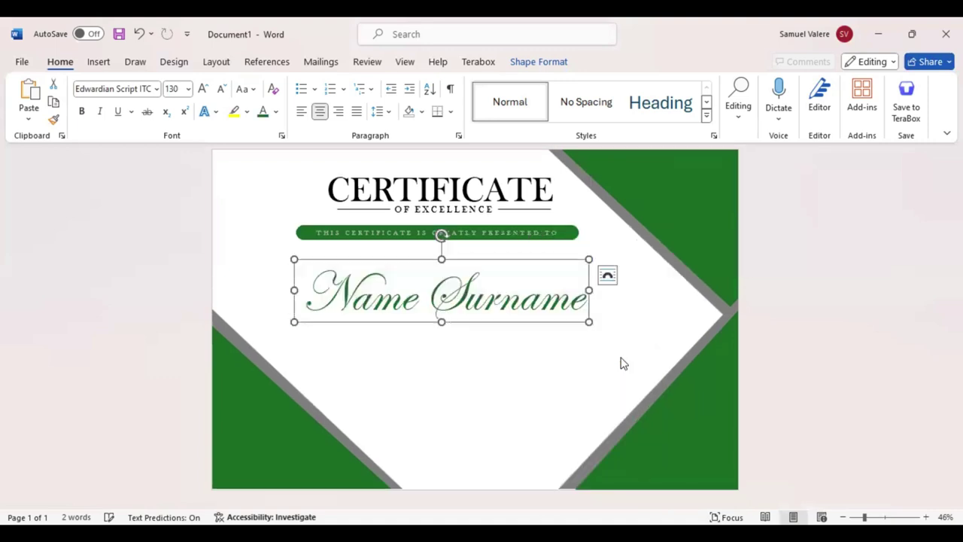
pyautogui.press('Right')
pyautogui.press('Up')
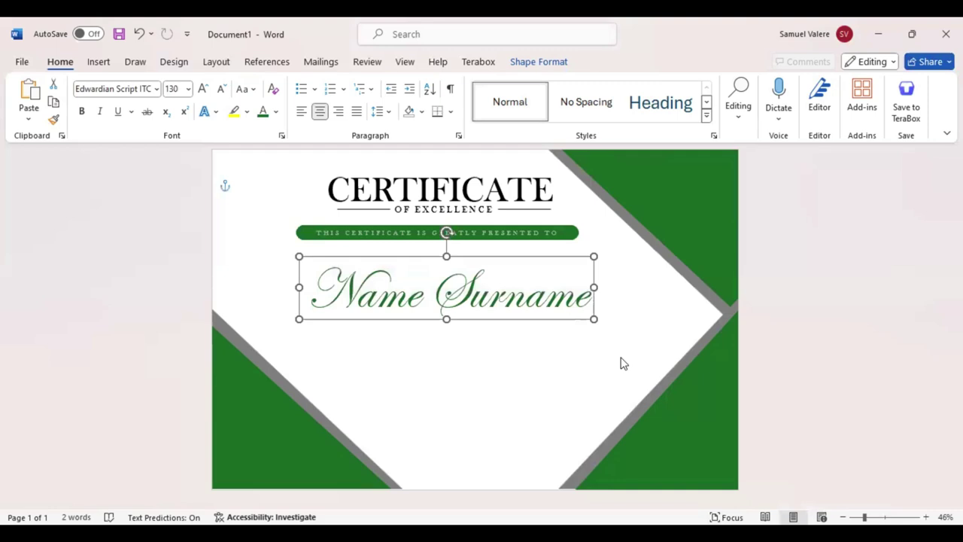
pyautogui.press('Left')
pyautogui.press('Left')
pyautogui.press('Up')
pyautogui.press('Up')
pyautogui.press('Up')
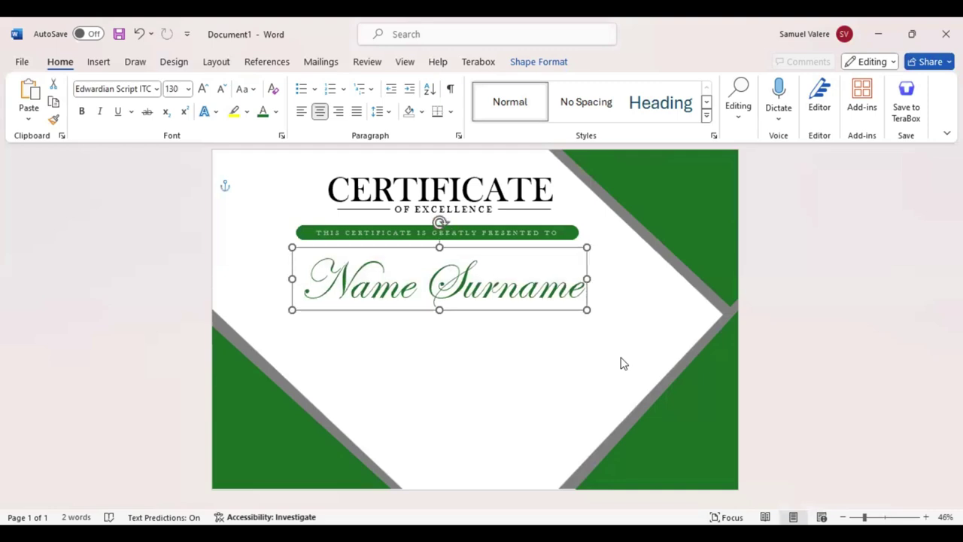
pyautogui.press('Left')
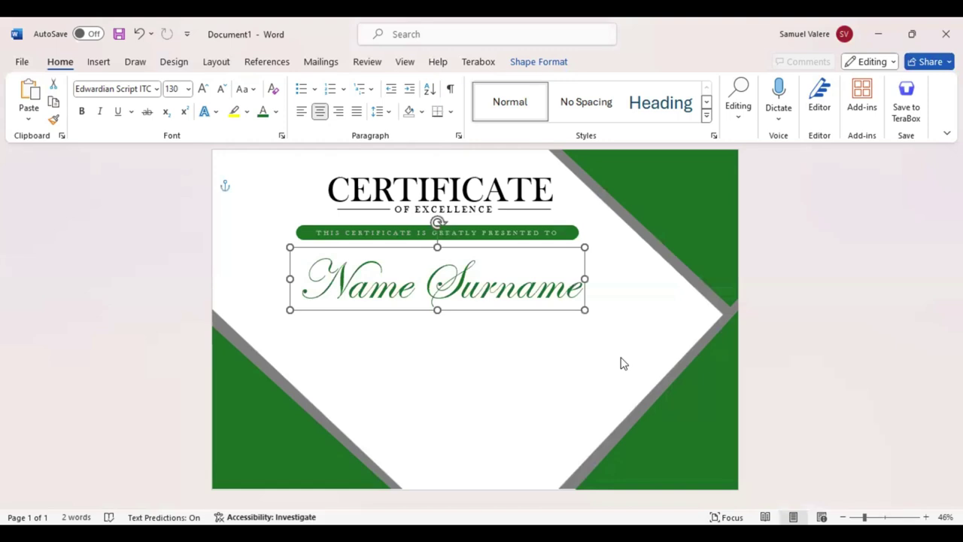
pyautogui.press('Right')
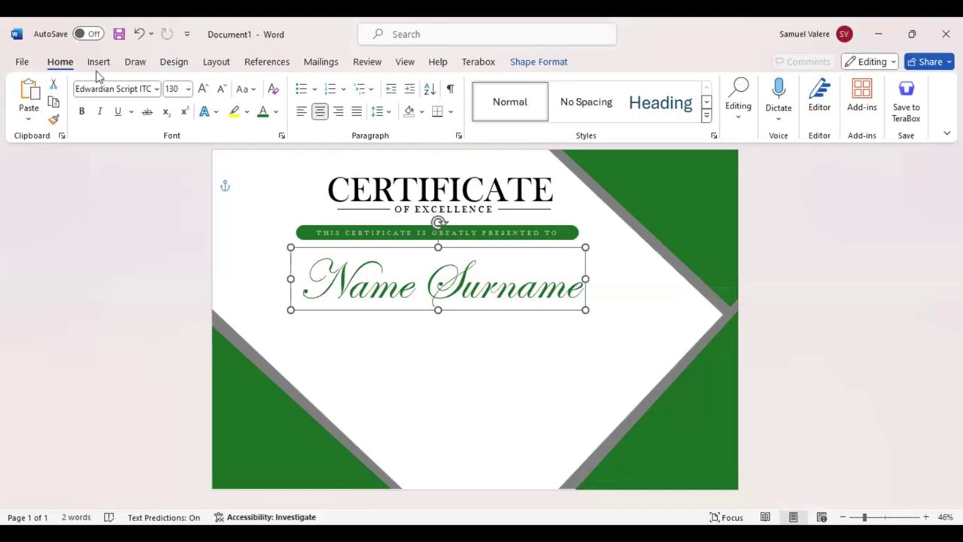
# Step: Draw a text box below the name, paste the certificate paragraph, and remove its fill
pyautogui.click(98, 61)
pyautogui.click(218, 84)
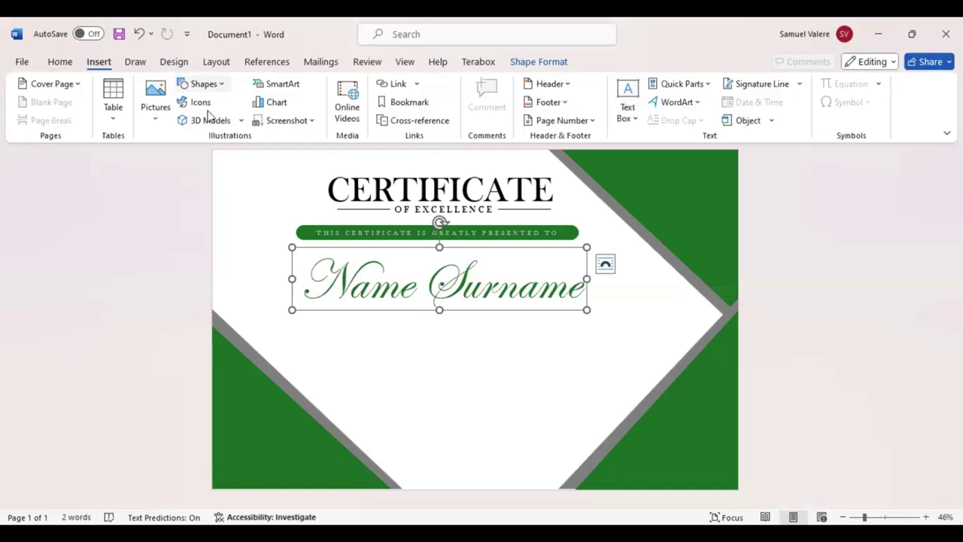
pyautogui.moveTo(345, 355); pyautogui.dragTo(574, 408)
pyautogui.hotkey('ctrl', 'v')
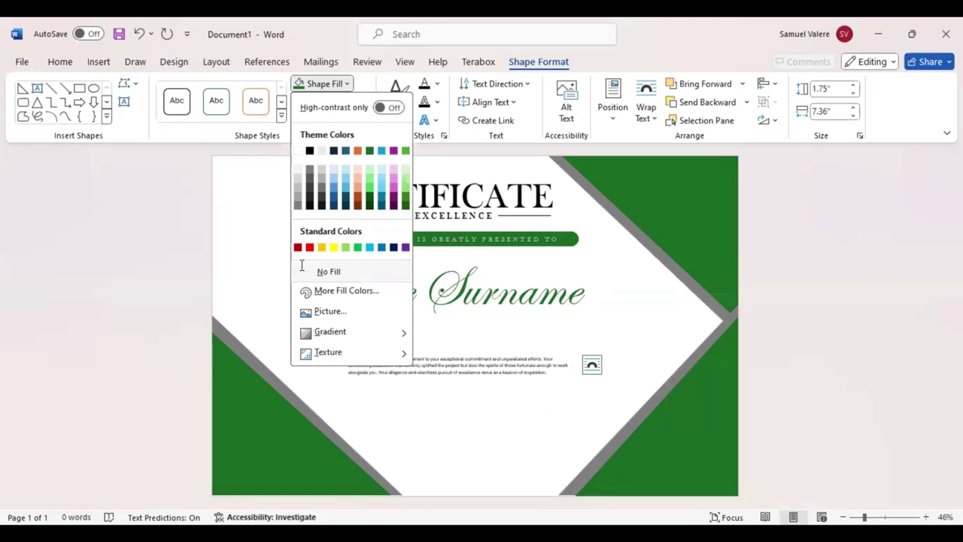
pyautogui.click(305, 271)
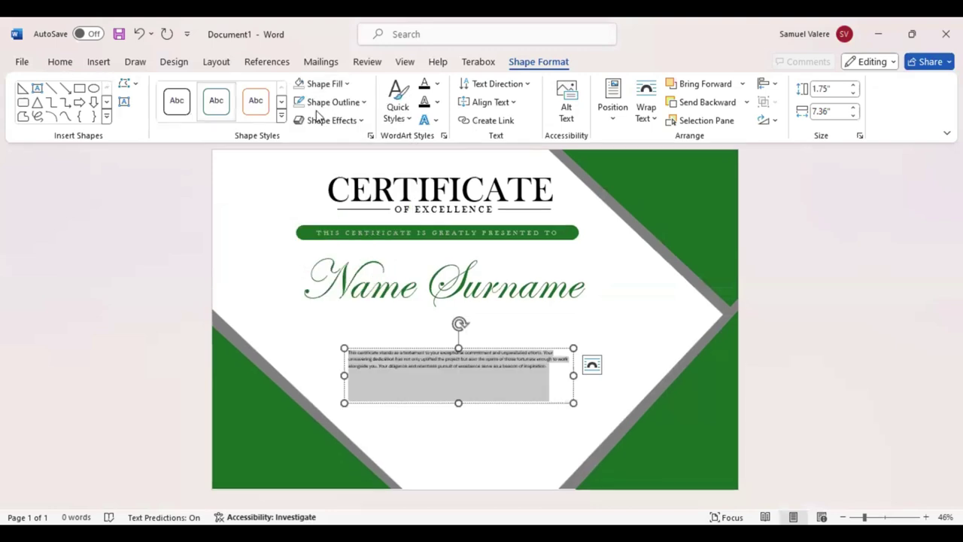
# Step: Centre the paragraph in 20-pt Baskerville Old Face and widen the box to the right
pyautogui.hotkey('alt', 'h')
pyautogui.press('a')
pyautogui.press('c')
pyautogui.press('f')
pyautogui.press('f')
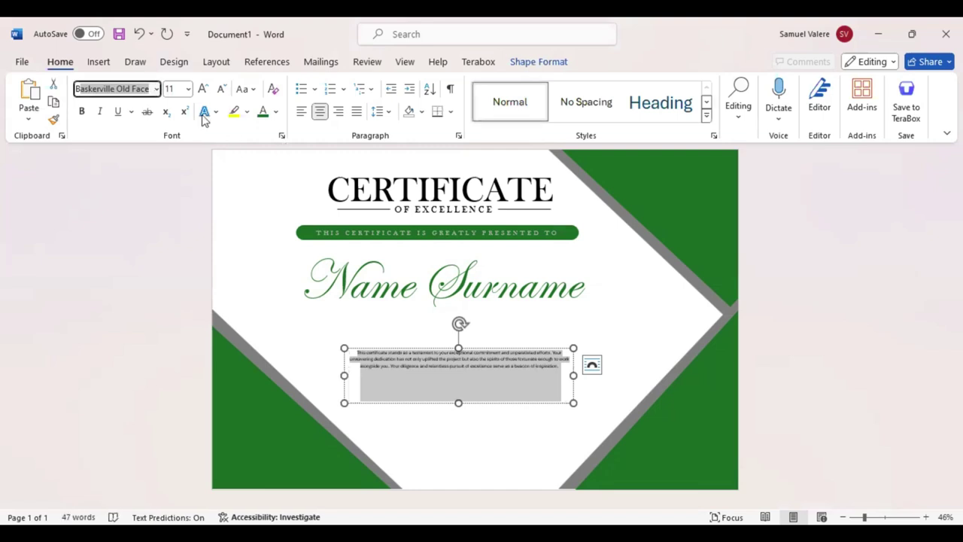
pyautogui.press('Return')
pyautogui.click(202, 90)
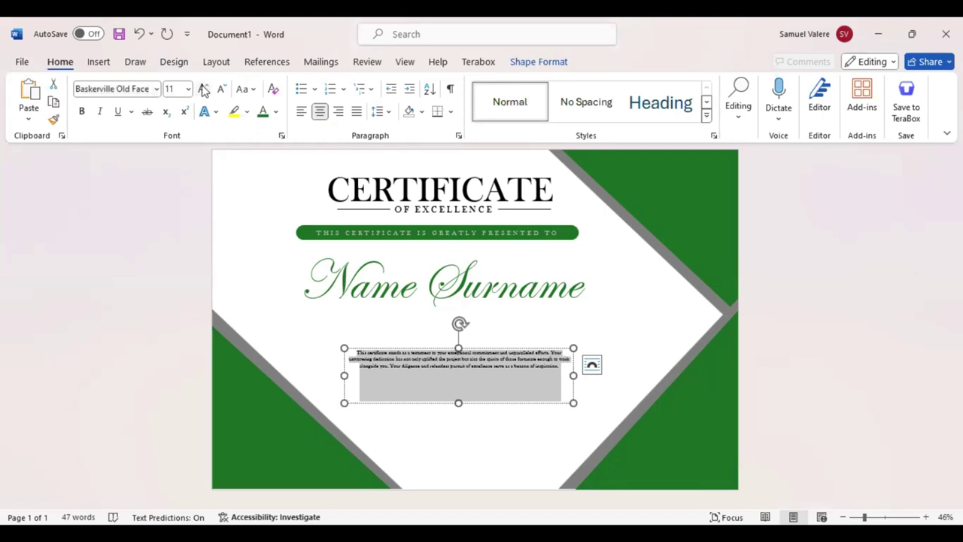
pyautogui.click(203, 90)
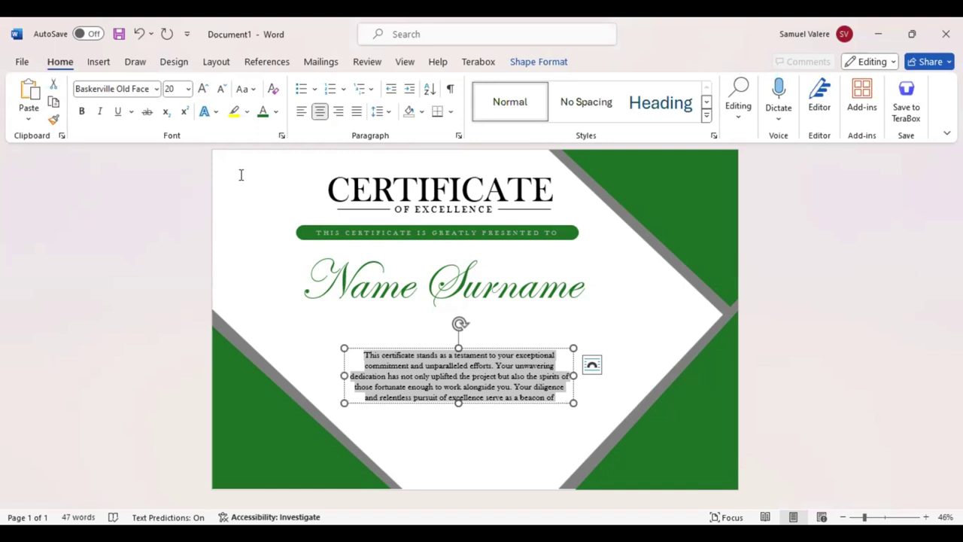
pyautogui.press('Escape')
pyautogui.moveTo(628, 411); pyautogui.dragTo(640, 412)
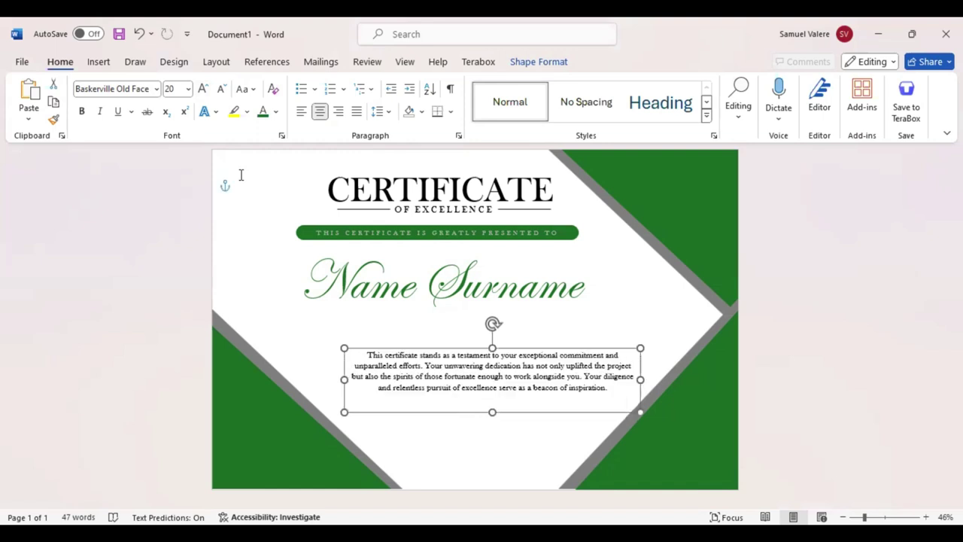
# Step: Nudge the body text box up so it sits snugly centred beneath the name
pyautogui.press('Left')
pyautogui.press('Left')
pyautogui.press('Left')
pyautogui.press('Up')
pyautogui.press('Up')
pyautogui.press('Up')
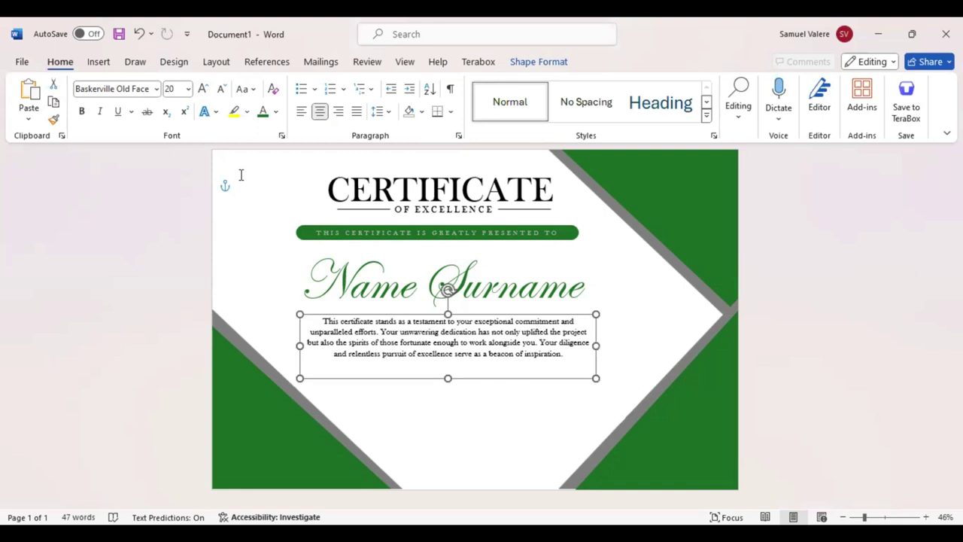
pyautogui.press('Up')
pyautogui.press('Right')
pyautogui.press('Right')
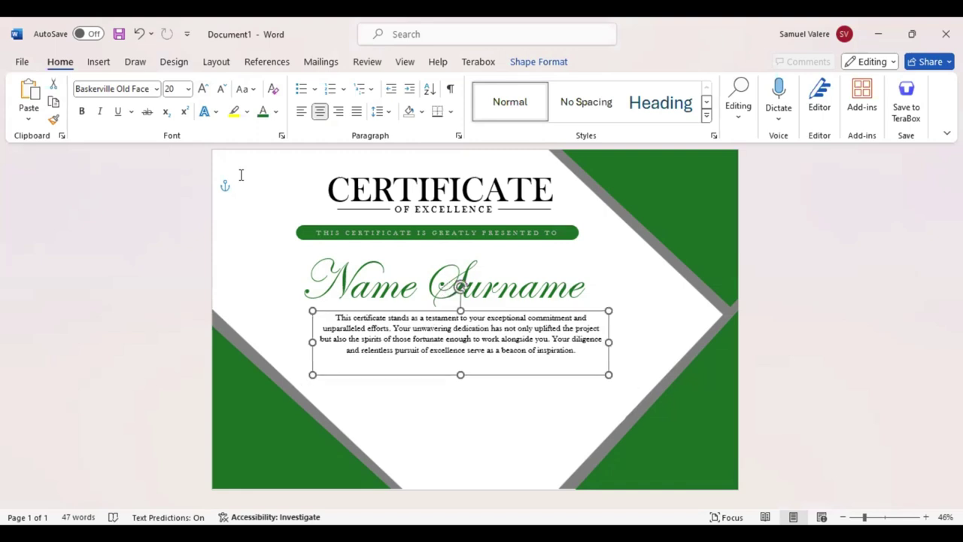
pyautogui.press('Right')
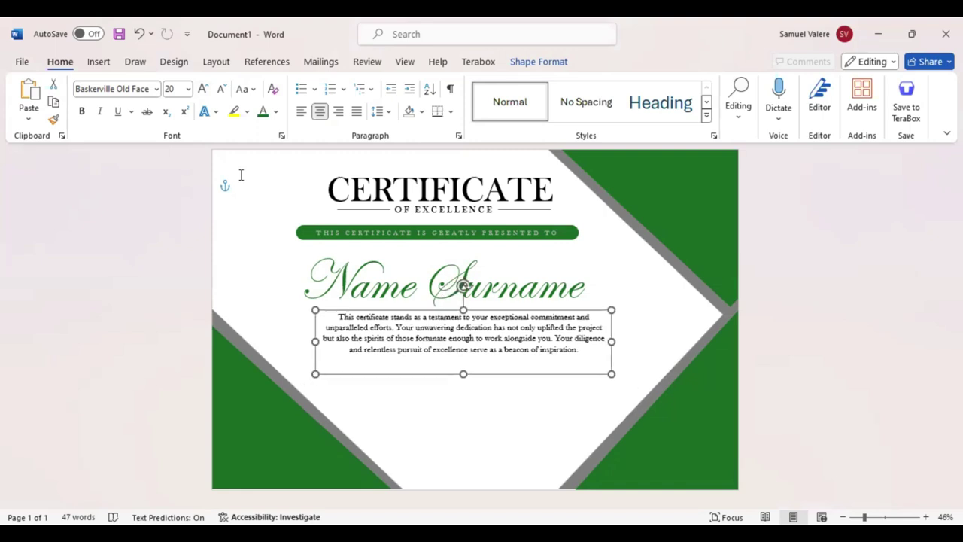
pyautogui.press('Left')
pyautogui.press('Left')
pyautogui.press('Up')
pyautogui.press('Left')
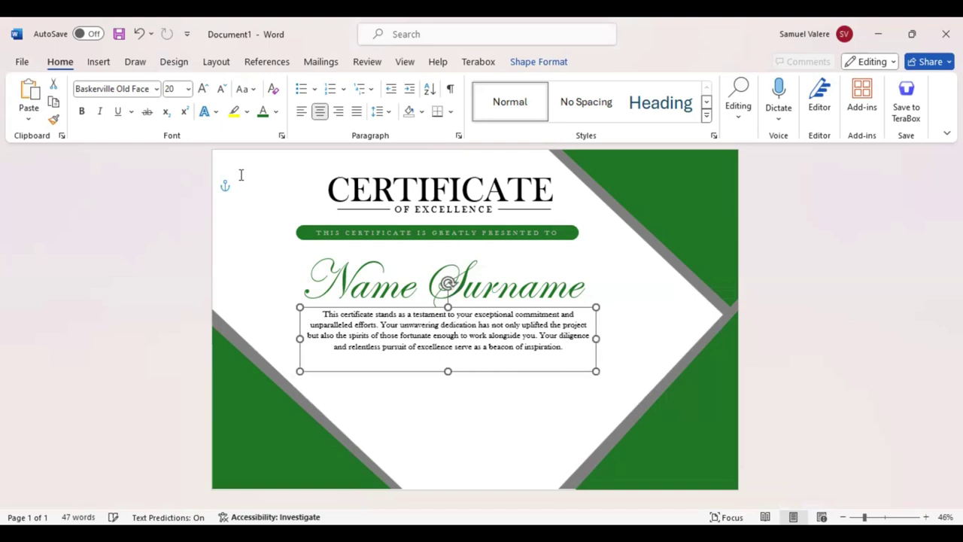
pyautogui.press('Right')
pyautogui.press('Right')
pyautogui.press('Right')
pyautogui.press('Down')
pyautogui.press('Right')
pyautogui.press('Right')
pyautogui.press('Right')
pyautogui.press('Left')
pyautogui.press('Left')
pyautogui.press('Left')
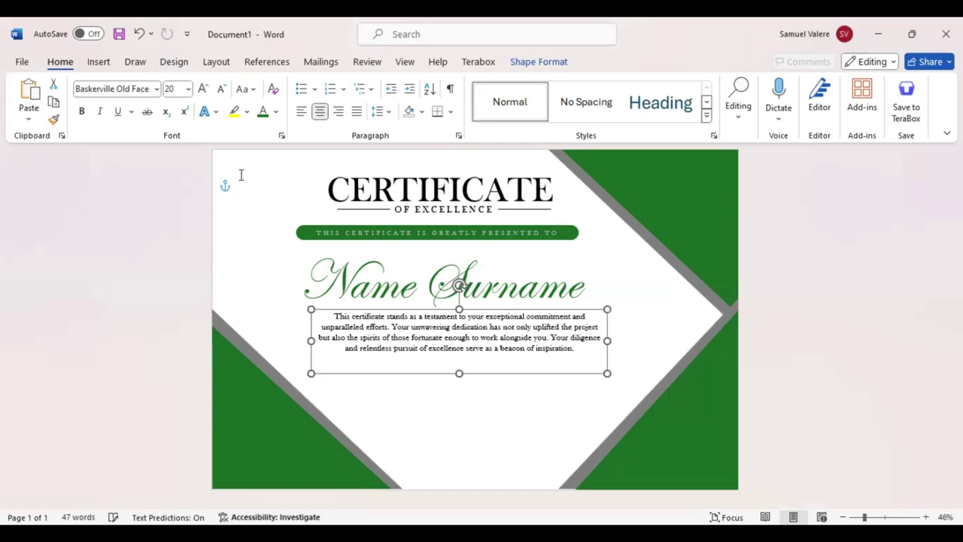
pyautogui.press('Left')
pyautogui.press('Left')
pyautogui.press('Up')
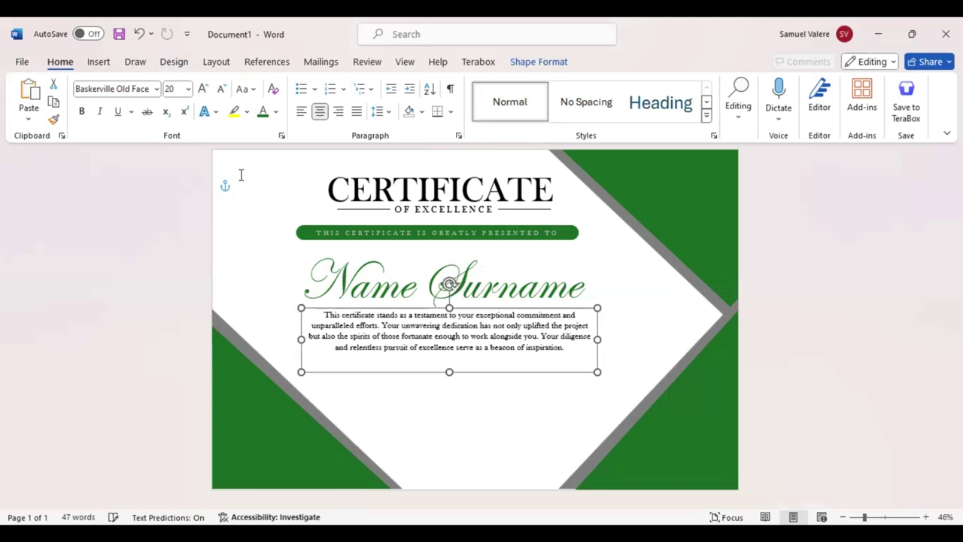
pyautogui.hotkey('ctrl', 'Left')
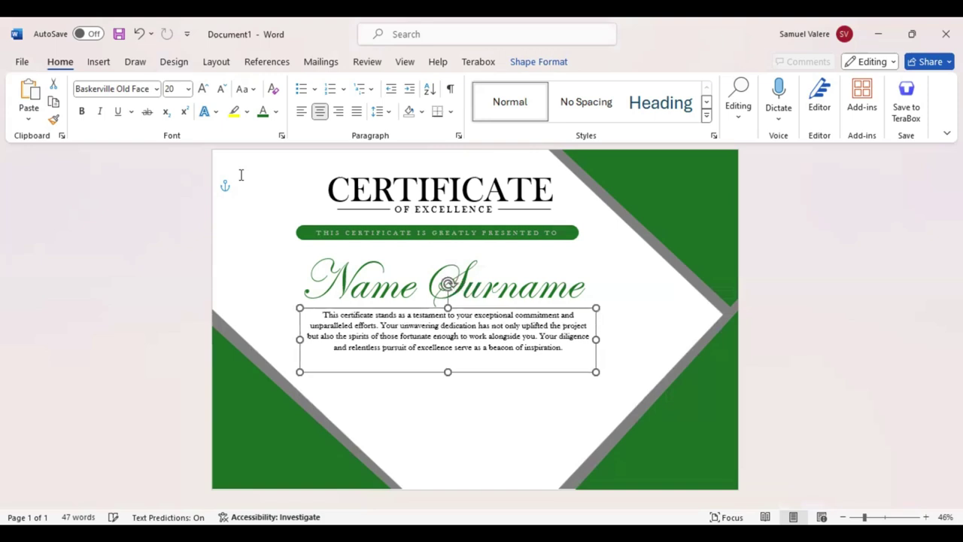
# Step: Enlarge the body paragraph text to 22 points
pyautogui.tripleClick(572, 310)
pyautogui.click(572, 311)
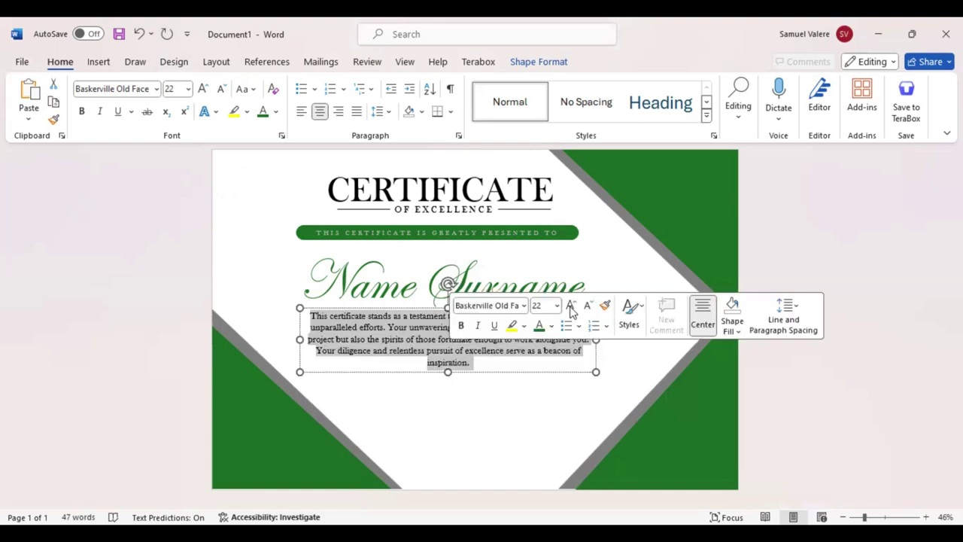
pyautogui.click(491, 430)
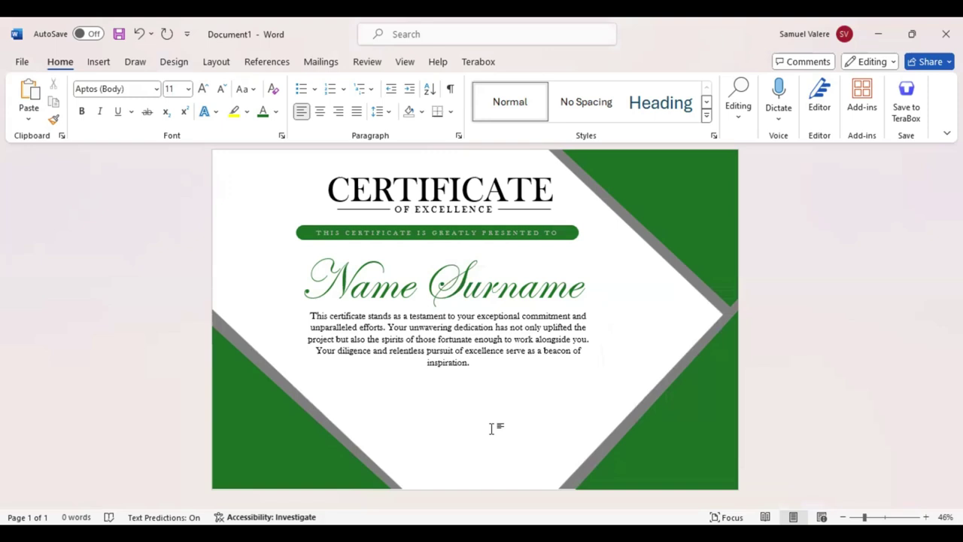
# Step: Undo the last move so the body paragraph sits slightly lower beneath the name
pyautogui.click(488, 381)
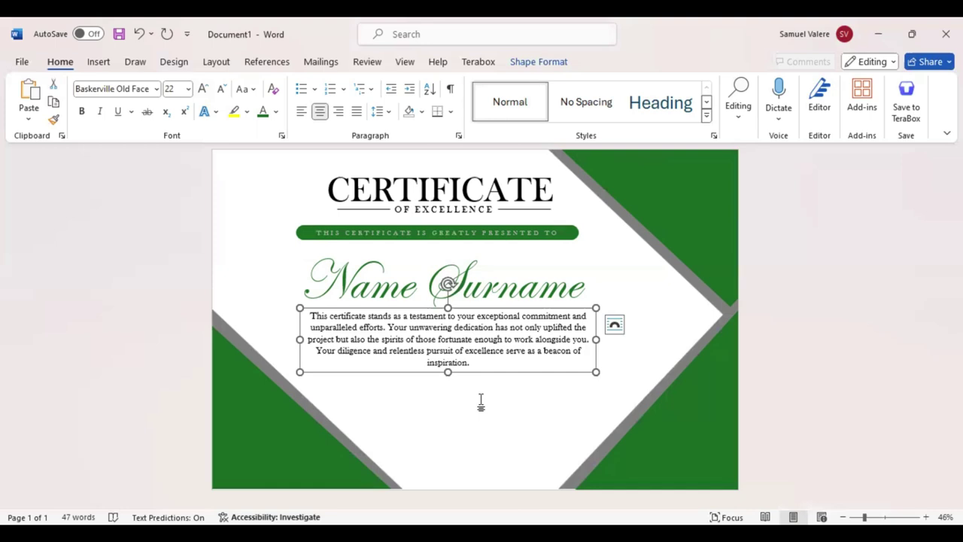
pyautogui.hotkey('ctrl', 'z')
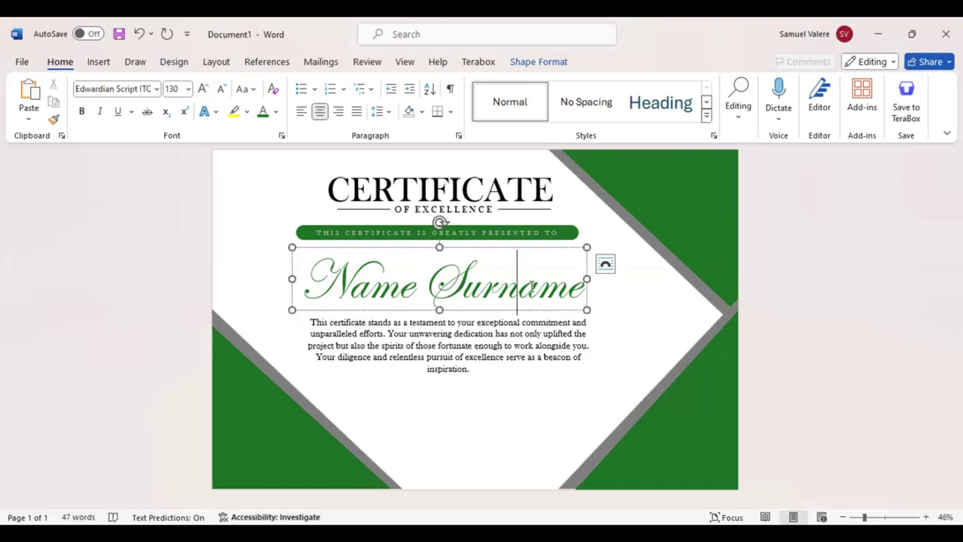
pyautogui.click(587, 305)
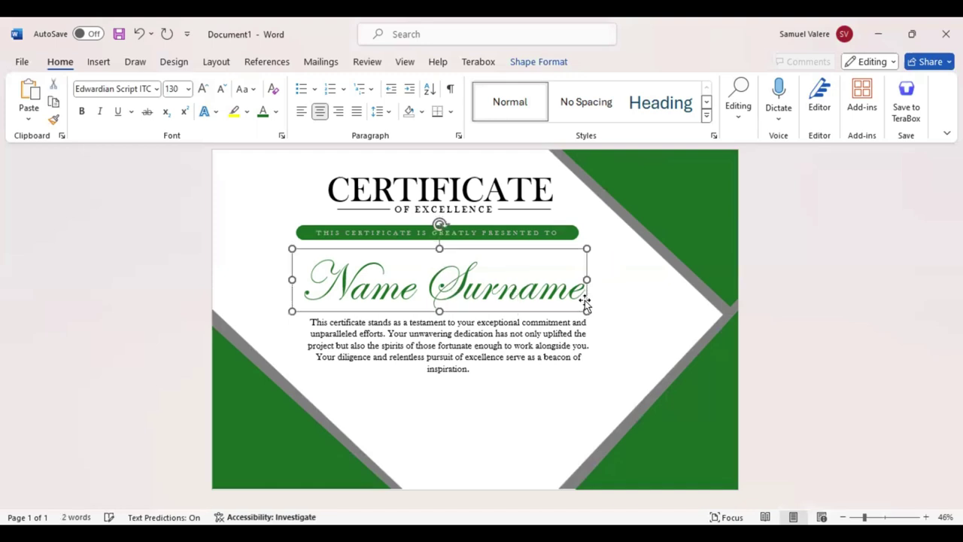
pyautogui.click(277, 309)
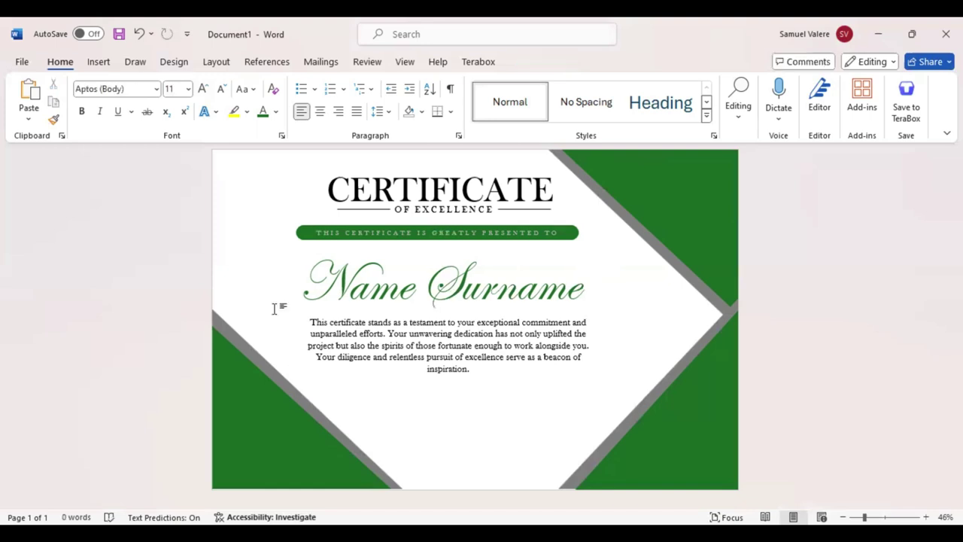
pyautogui.click(102, 67)
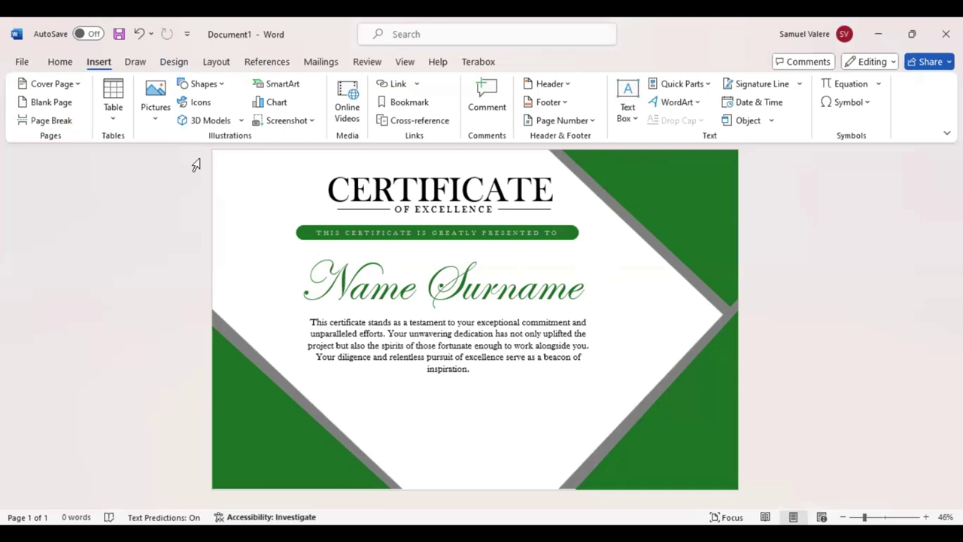
# Step: Draw a small text box below the body text reading 'Signature', centred
pyautogui.click(213, 89)
pyautogui.click(197, 129)
pyautogui.moveTo(376, 436); pyautogui.dragTo(449, 455)
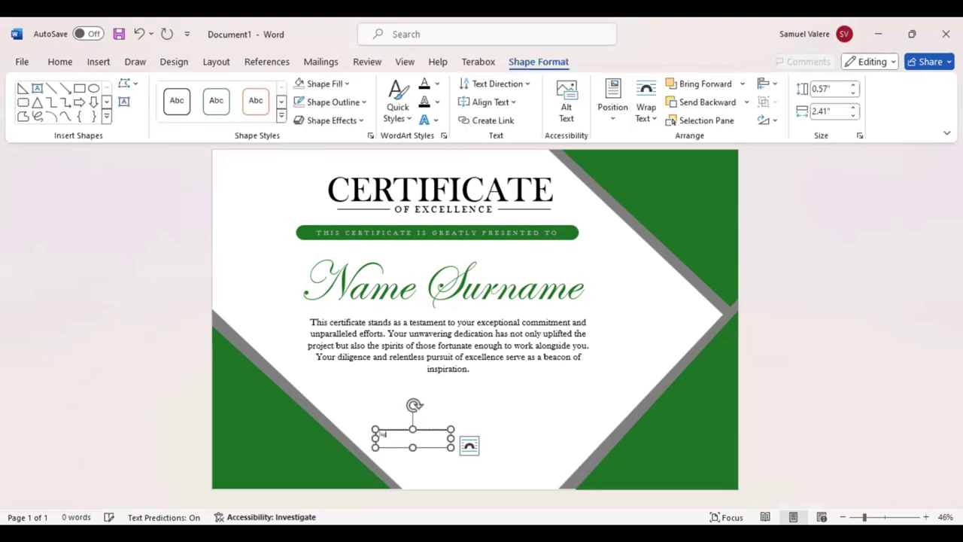
pyautogui.write('gnature')
pyautogui.doubleClick(385, 436)
pyautogui.click(418, 461)
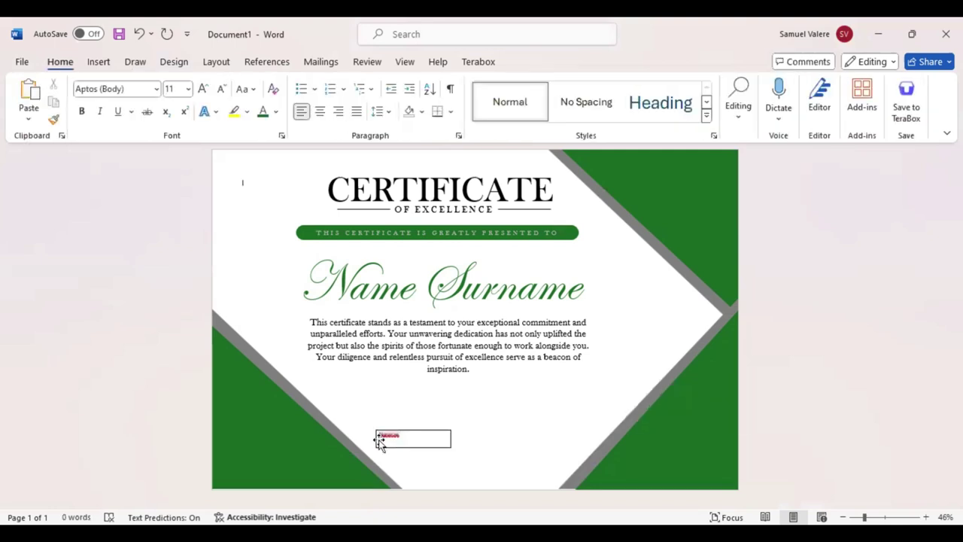
pyautogui.doubleClick(381, 438)
pyautogui.press('BackSpace')
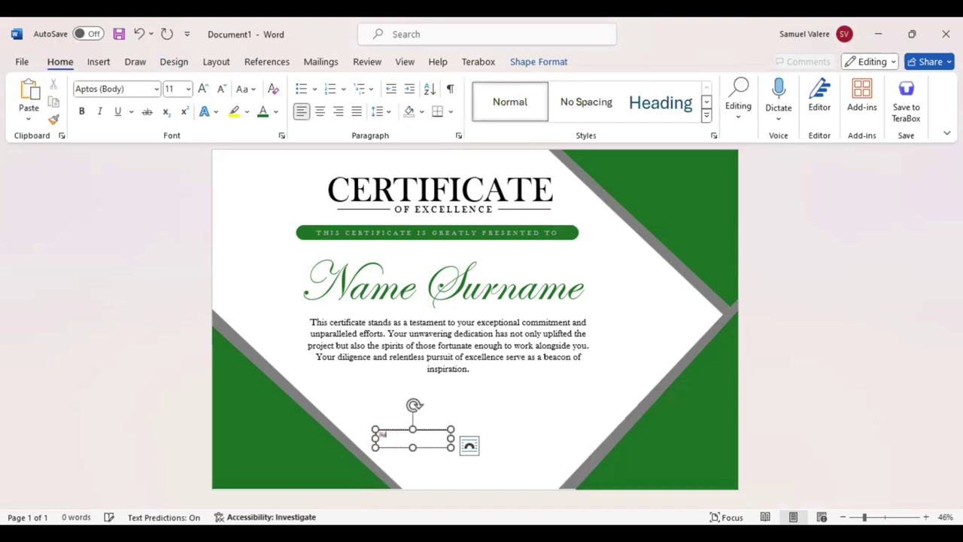
pyautogui.write('gnature')
pyautogui.moveTo(402, 444); pyautogui.dragTo(379, 445)
pyautogui.click(320, 112)
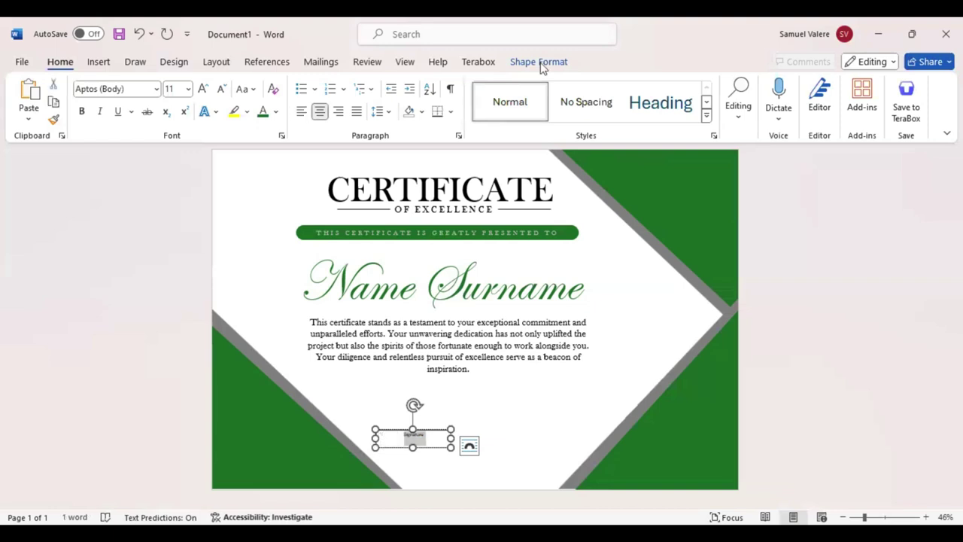
# Step: Set the Signature text in Baskerville Old Face at 12 pt
pyautogui.click(538, 62)
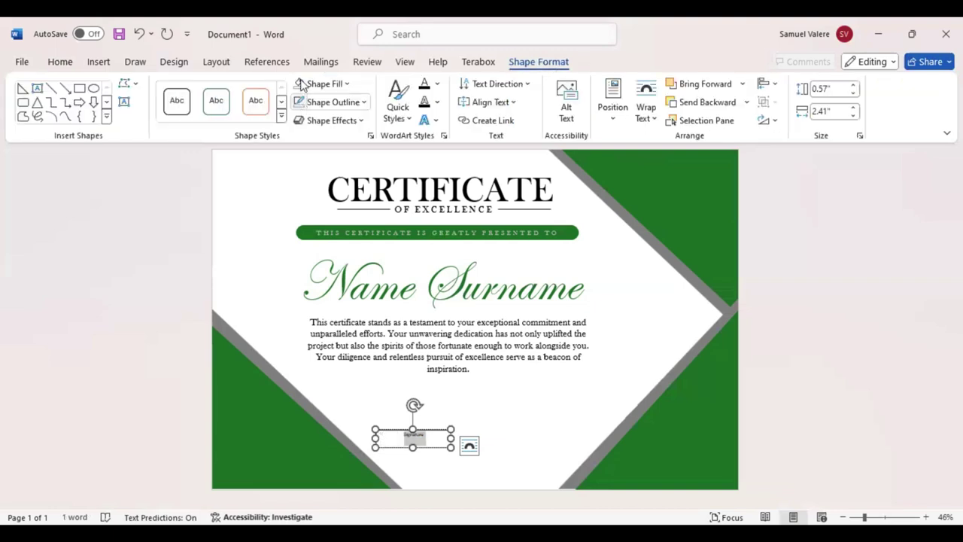
pyautogui.click(59, 64)
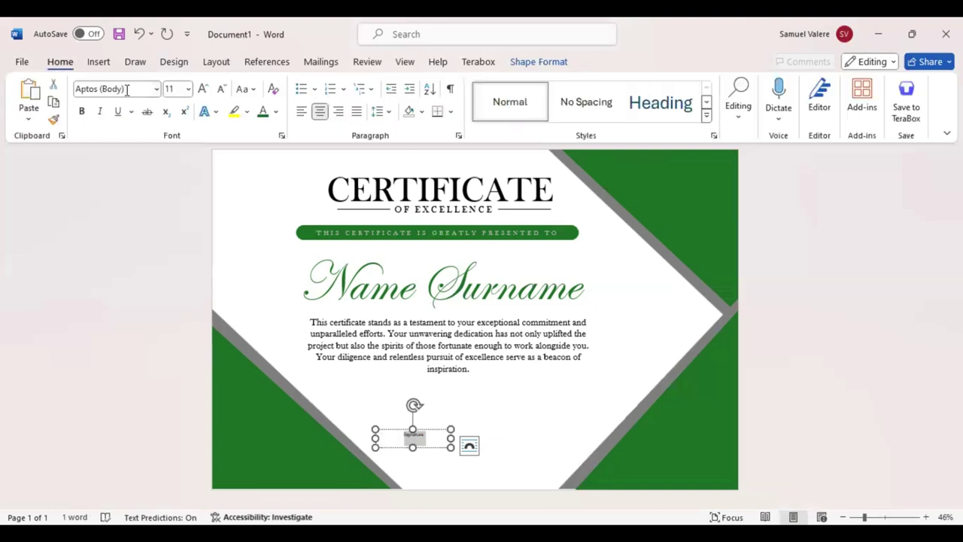
pyautogui.click(133, 91)
pyautogui.write('Baskerville Old Face')
pyautogui.press('Return')
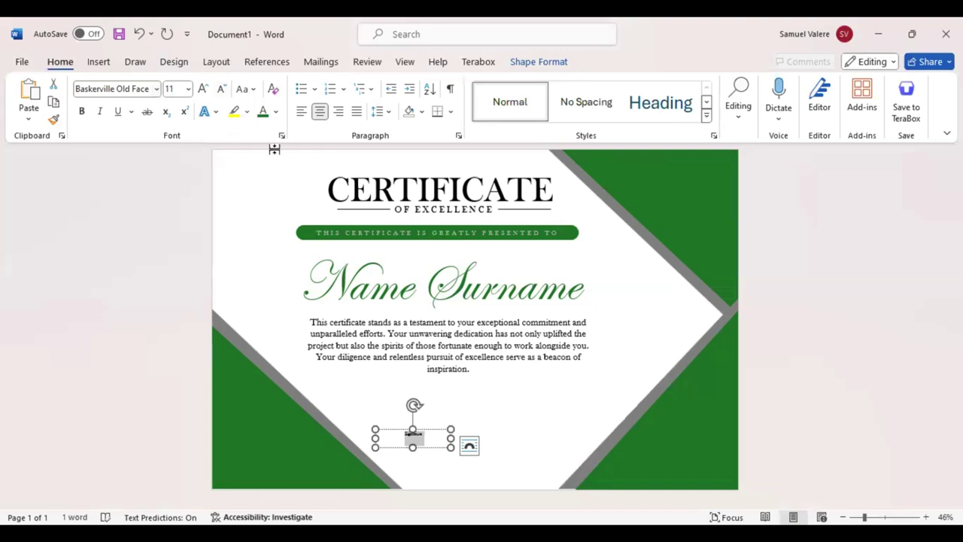
pyautogui.hotkey('ctrl', ']')
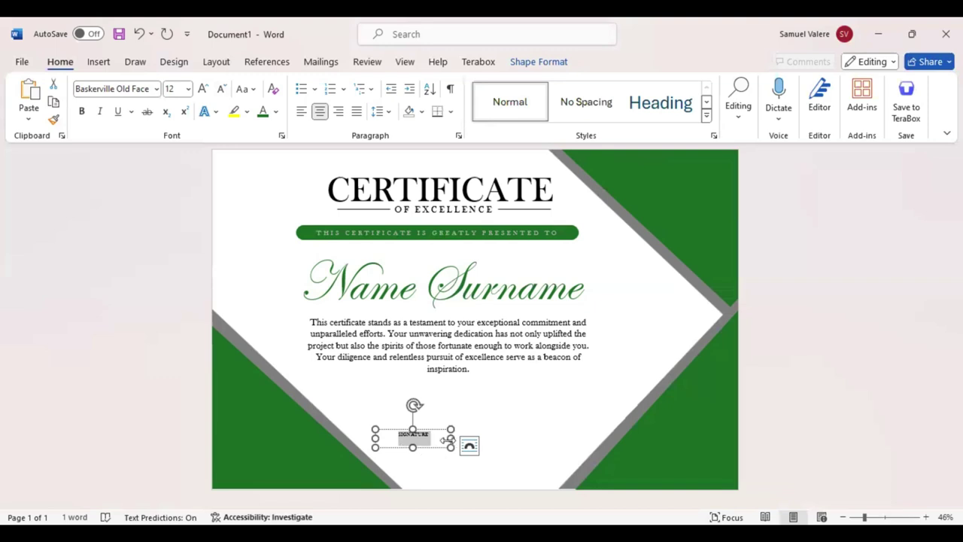
# Step: Trim the SIGNATURE text box narrower and shorter
pyautogui.moveTo(450, 438); pyautogui.dragTo(433, 438)
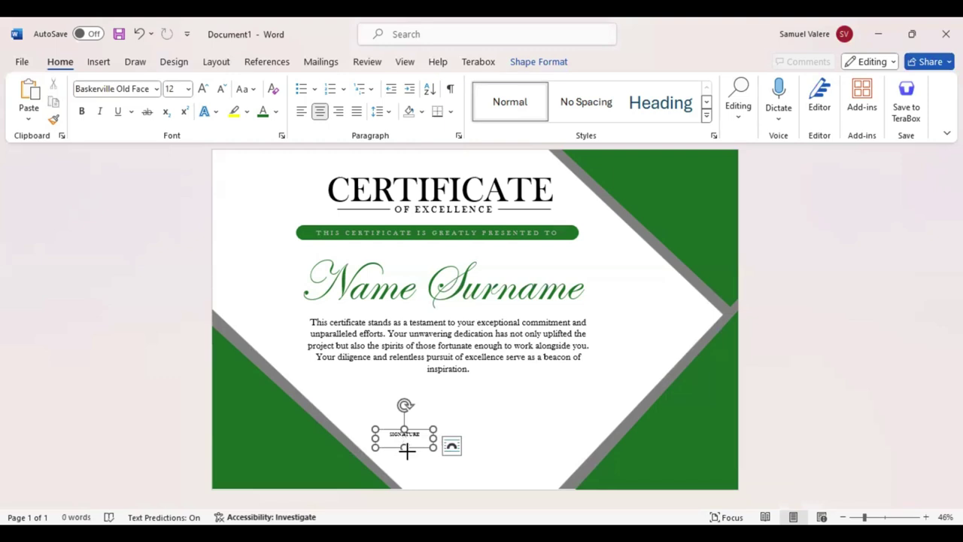
pyautogui.moveTo(404, 449); pyautogui.dragTo(408, 443)
pyautogui.doubleClick(407, 435)
pyautogui.moveTo(416, 447)
pyautogui.mouseDown()
pyautogui.moveTo(399, 444)
pyautogui.moveTo(412, 455)
pyautogui.moveTo(465, 447)
pyautogui.mouseUp()
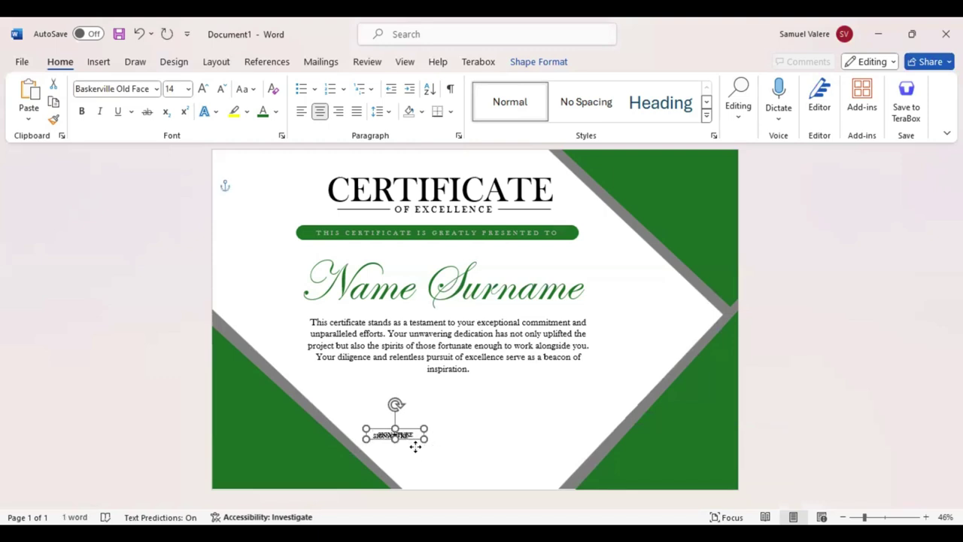
# Step: Place a copy of the SIGNATURE label at lower right and shift the left one slightly left
pyautogui.moveTo(525, 447); pyautogui.dragTo(588, 445)
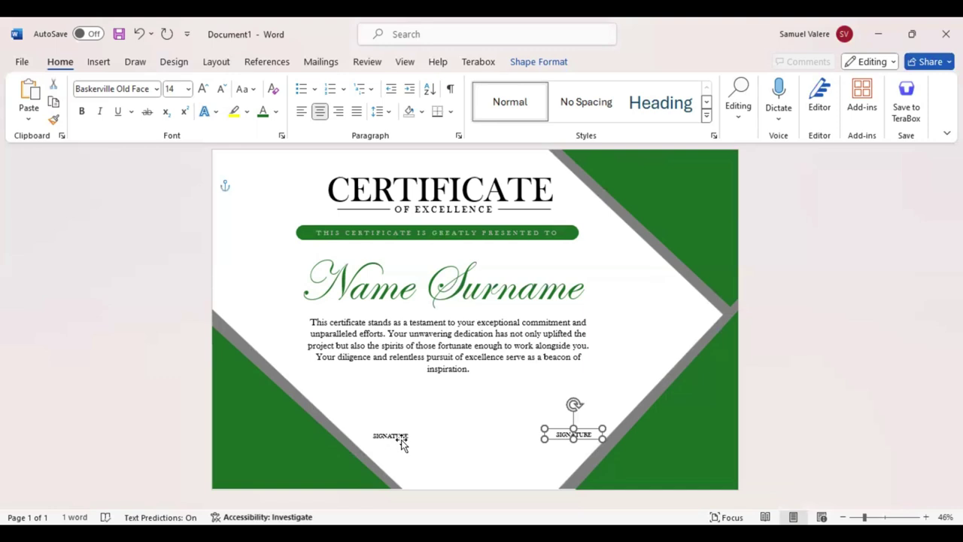
pyautogui.click(403, 442)
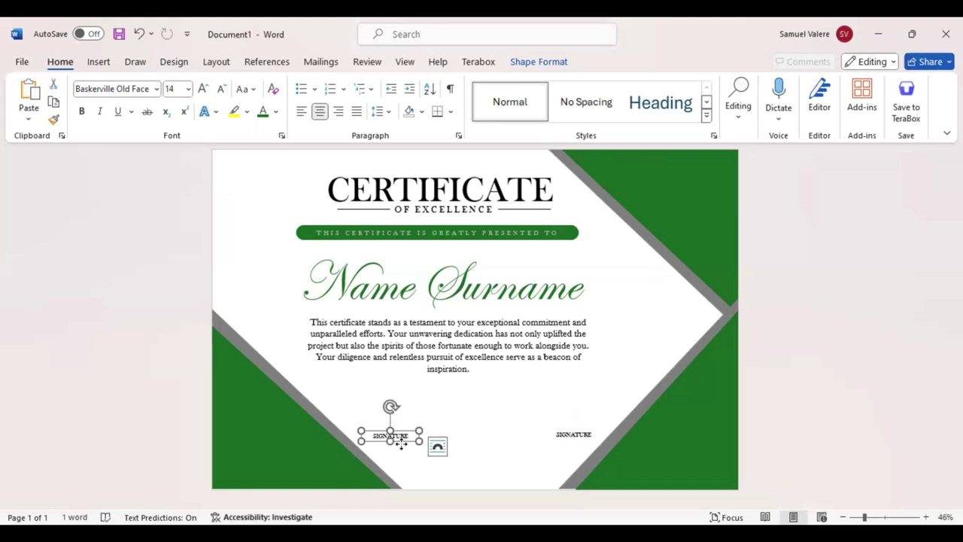
pyautogui.moveTo(405, 447); pyautogui.dragTo(399, 444)
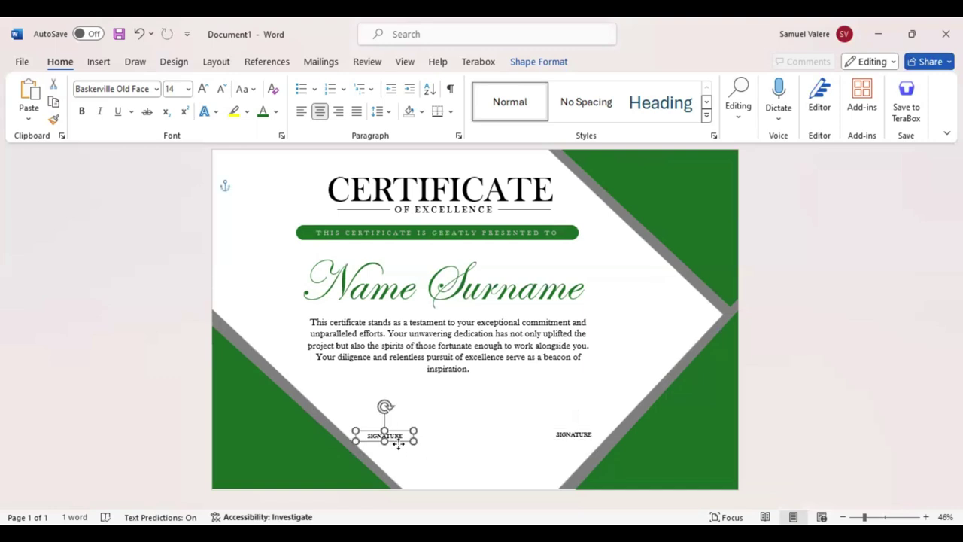
pyautogui.moveTo(398, 444); pyautogui.dragTo(396, 443)
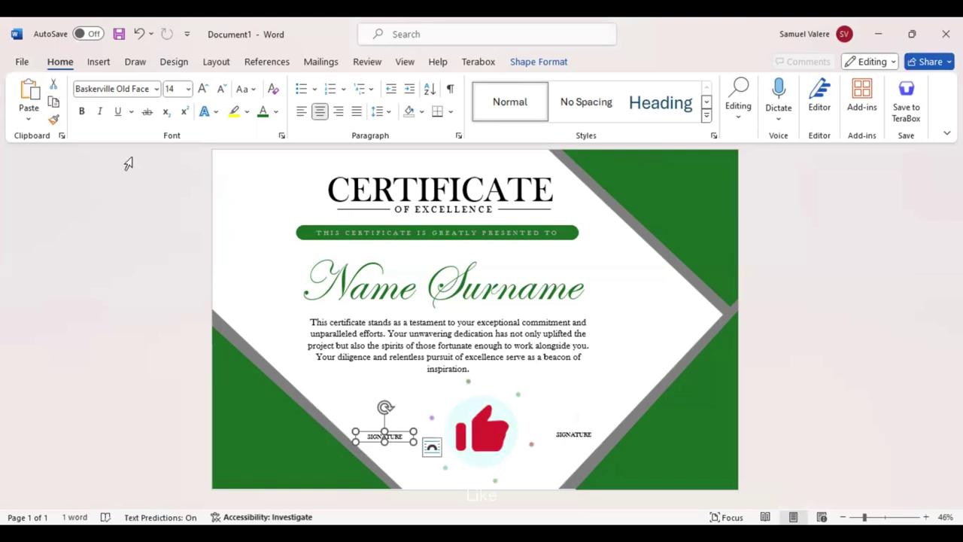
pyautogui.click(104, 66)
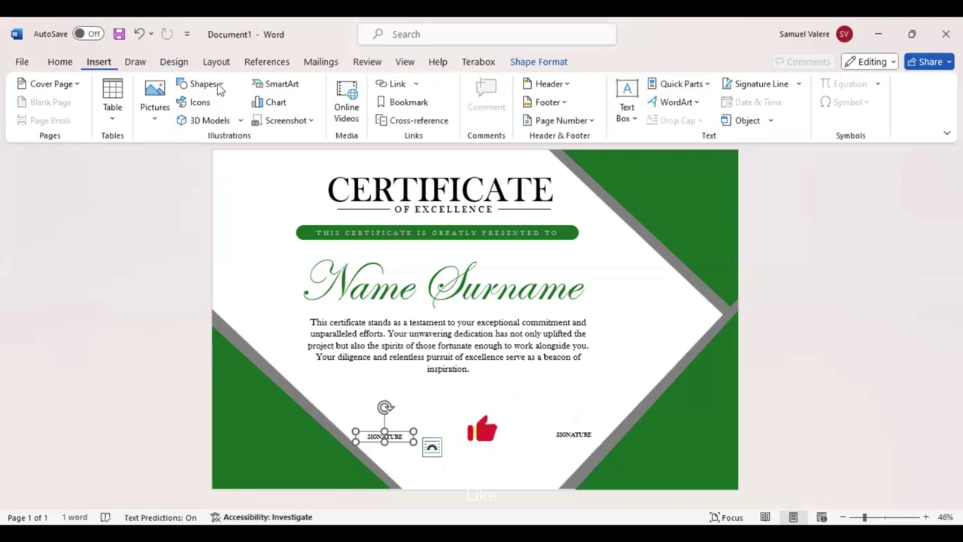
# Step: Draw a signature line above the left SIGNATURE label and paste a copy for the right one
pyautogui.click(202, 83)
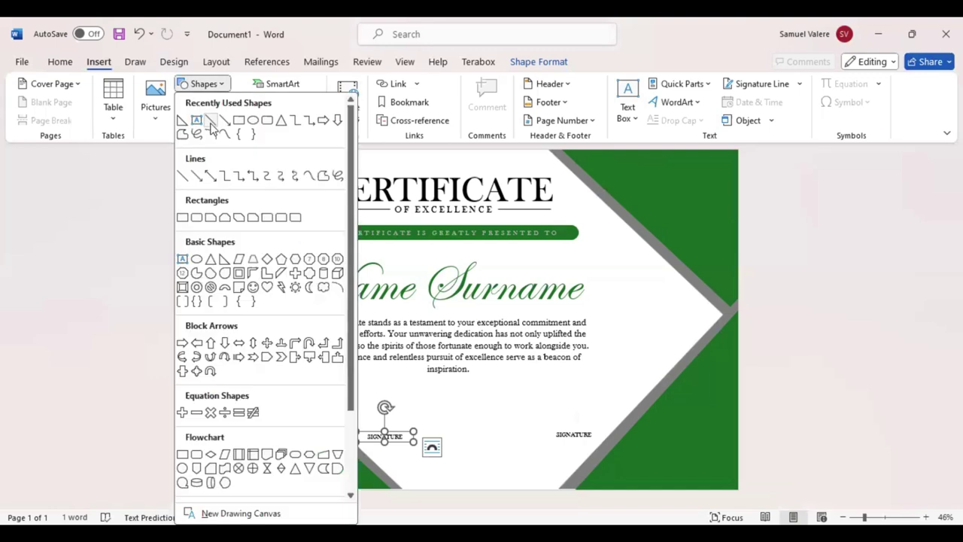
pyautogui.click(211, 121)
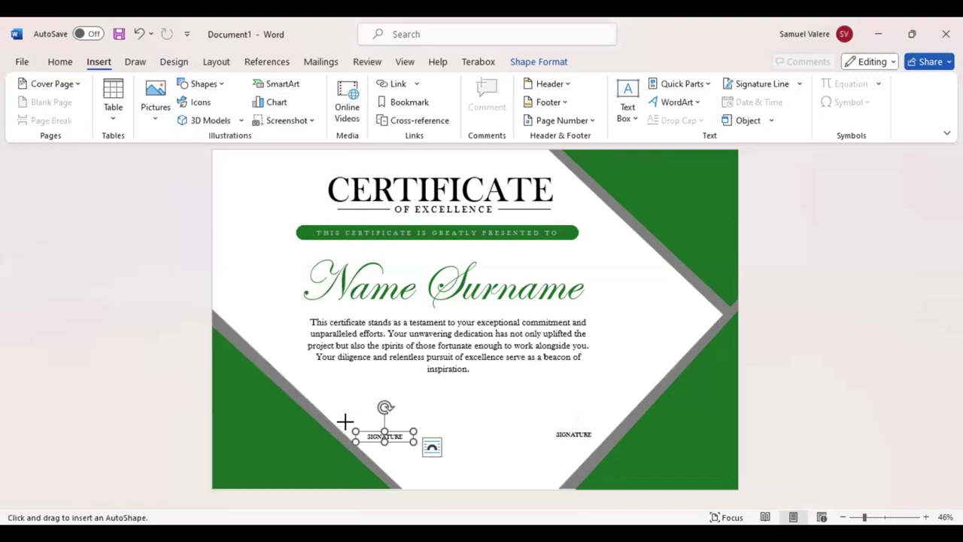
pyautogui.moveTo(400, 423)
pyautogui.mouseDown()
pyautogui.moveTo(438, 415)
pyautogui.moveTo(439, 424)
pyautogui.mouseUp()
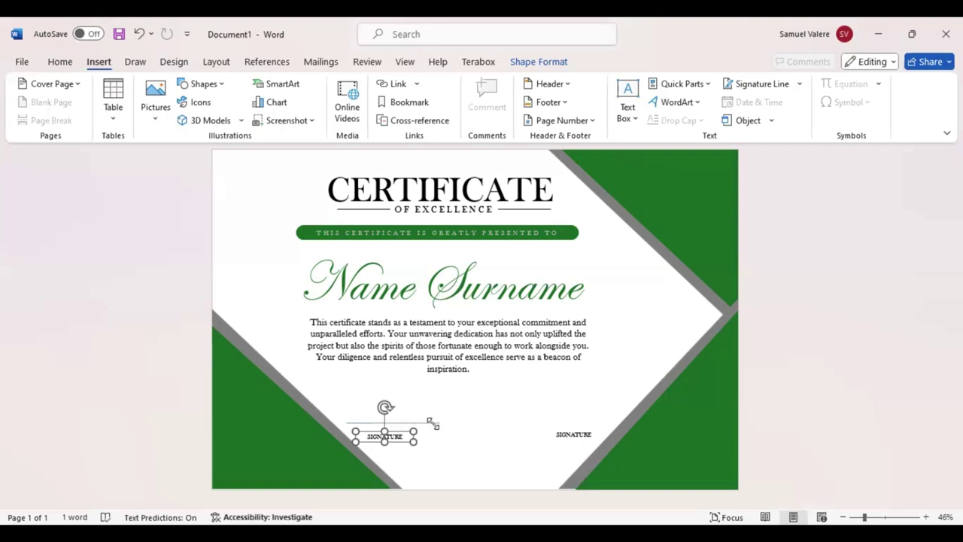
pyautogui.click(433, 423)
pyautogui.moveTo(434, 424); pyautogui.dragTo(435, 434)
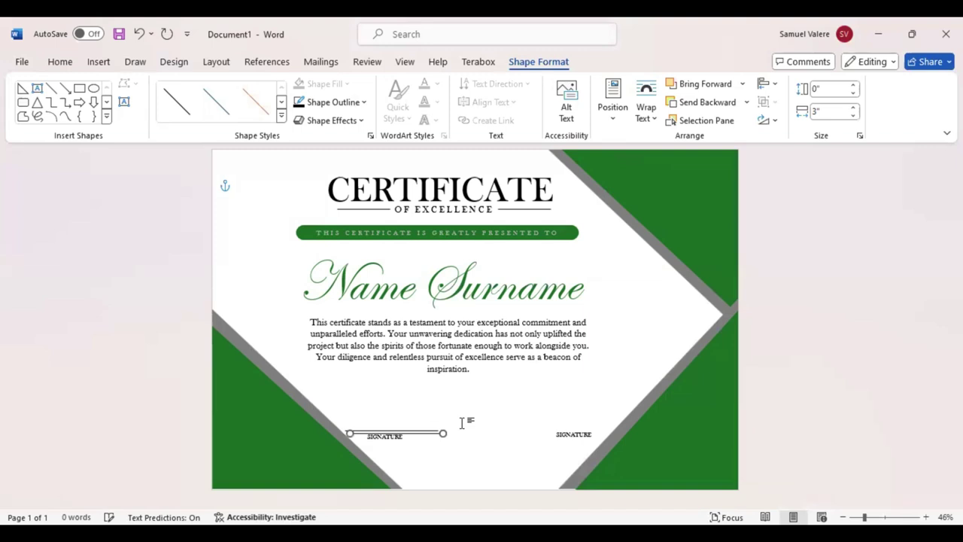
pyautogui.hotkey('ctrl', 'v')
pyautogui.press('Right')
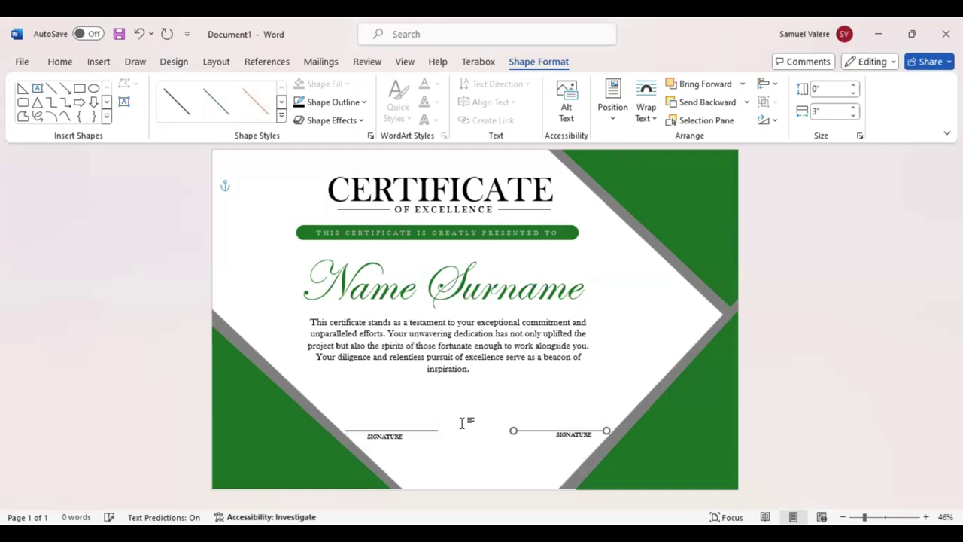
pyautogui.press('Right')
pyautogui.press('Right')
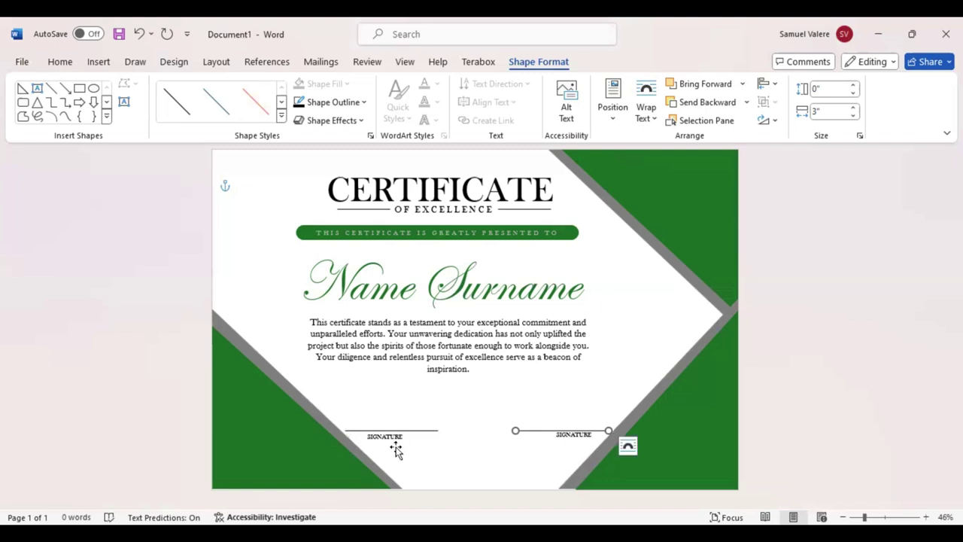
# Step: Centre both SIGNATURE label boxes beneath their signature lines
pyautogui.click(396, 445)
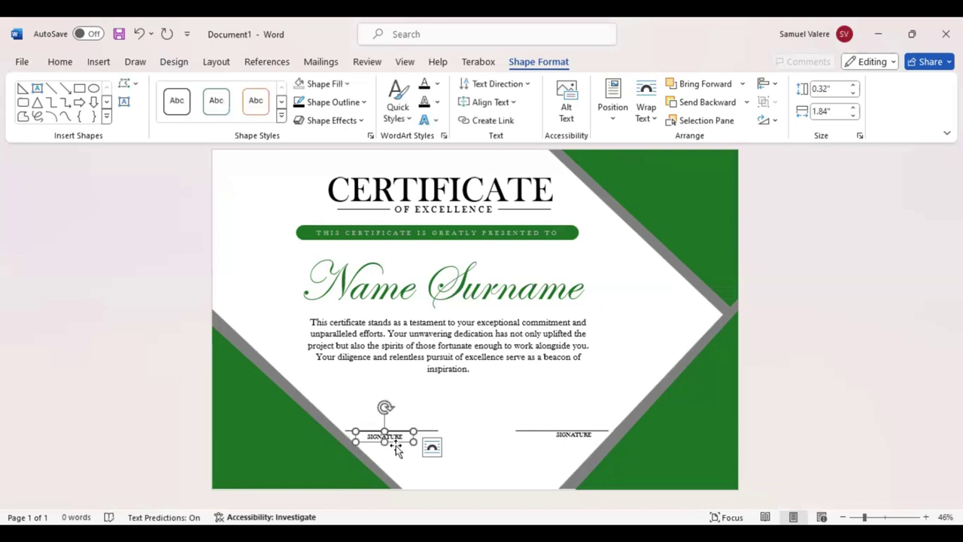
pyautogui.press('Right')
pyautogui.press('Right')
pyautogui.press('Right')
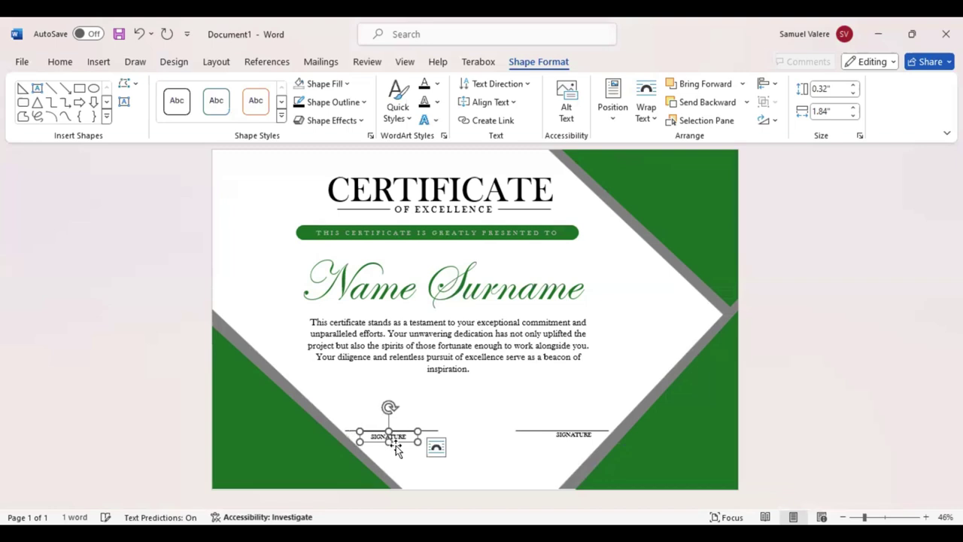
pyautogui.press('Right')
pyautogui.press('Right')
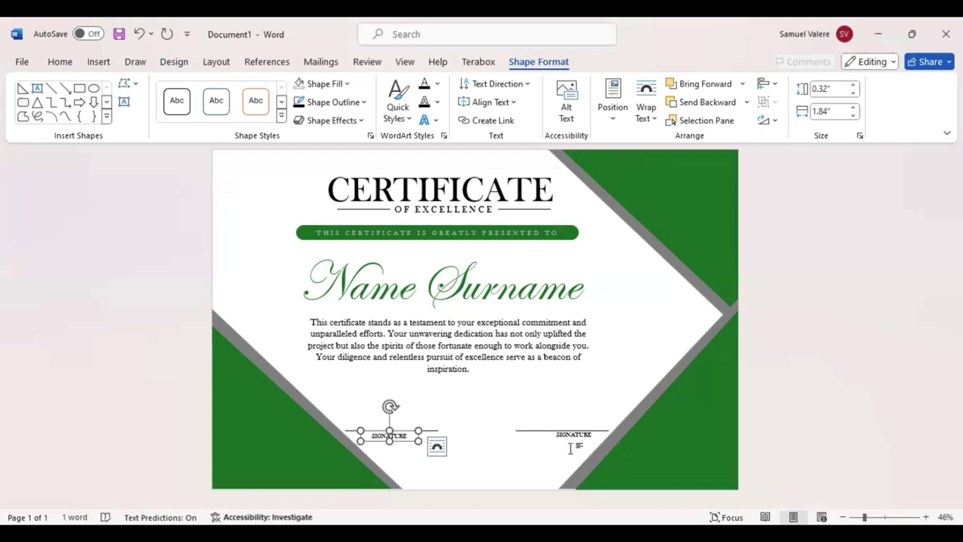
pyautogui.click(572, 444)
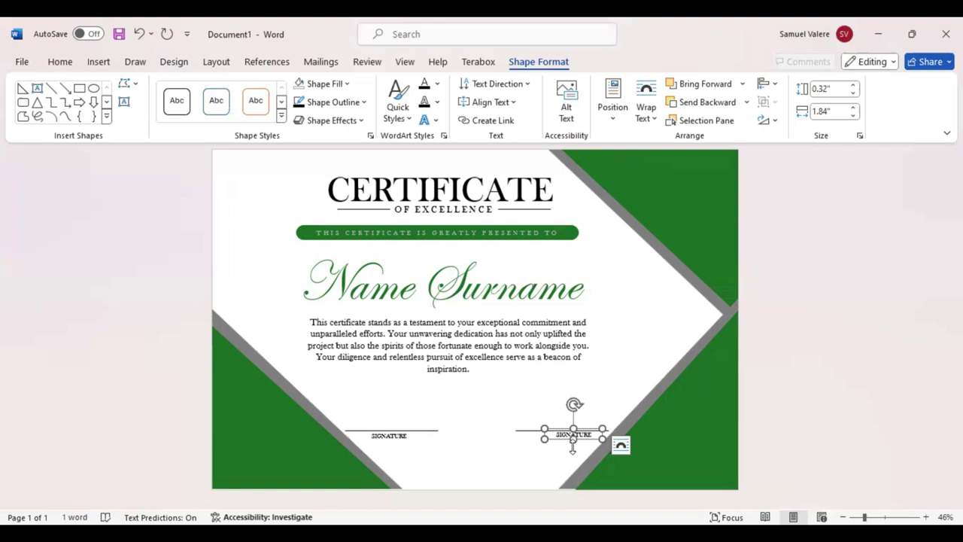
pyautogui.moveTo(573, 445); pyautogui.dragTo(573, 447)
pyautogui.press('Left')
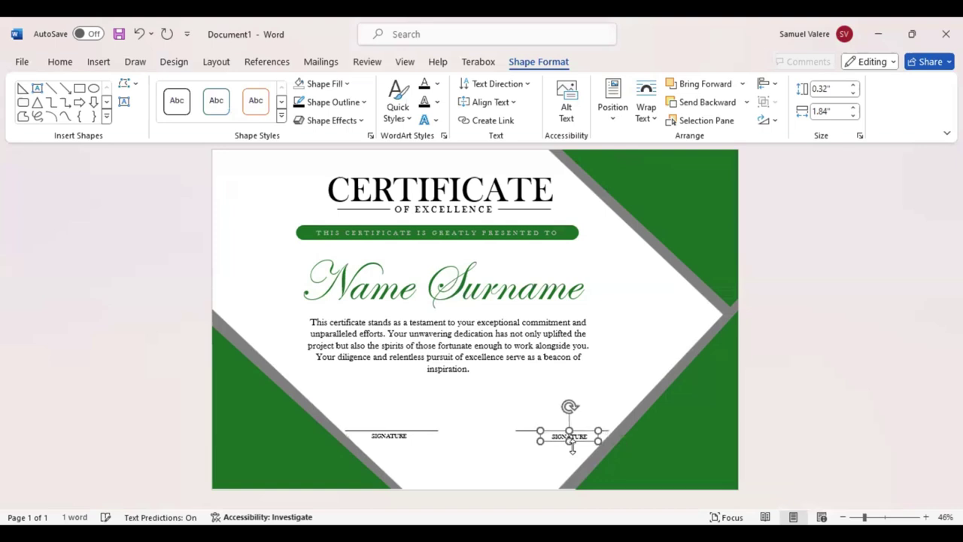
pyautogui.press('Left')
pyautogui.press('Left')
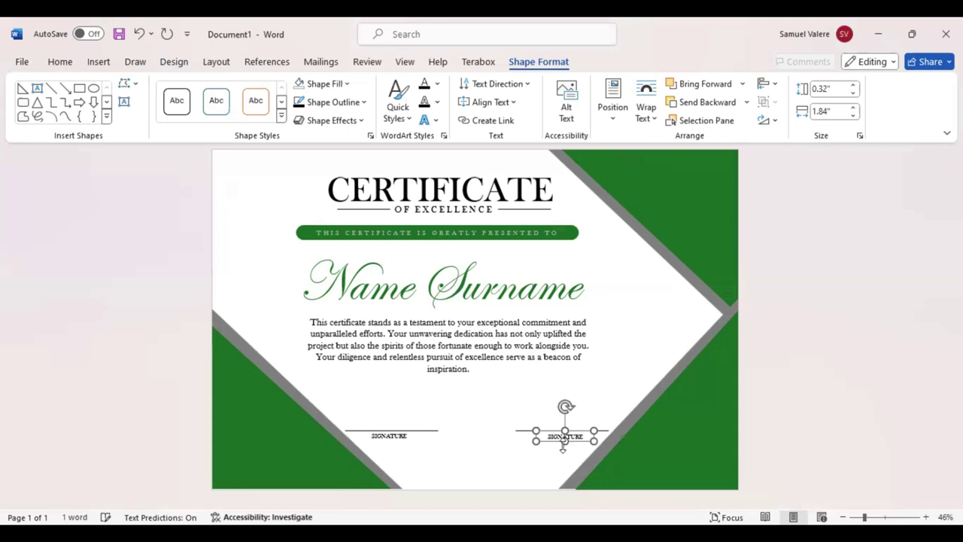
pyautogui.press('Left')
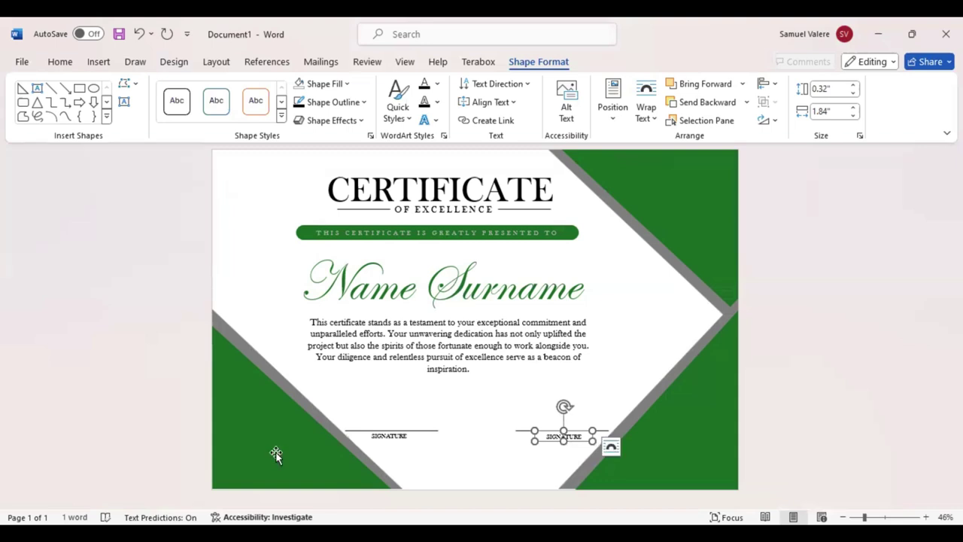
# Step: Enlarge the bottom-left green corner triangle and compare it with the other corner shapes
pyautogui.click(243, 358)
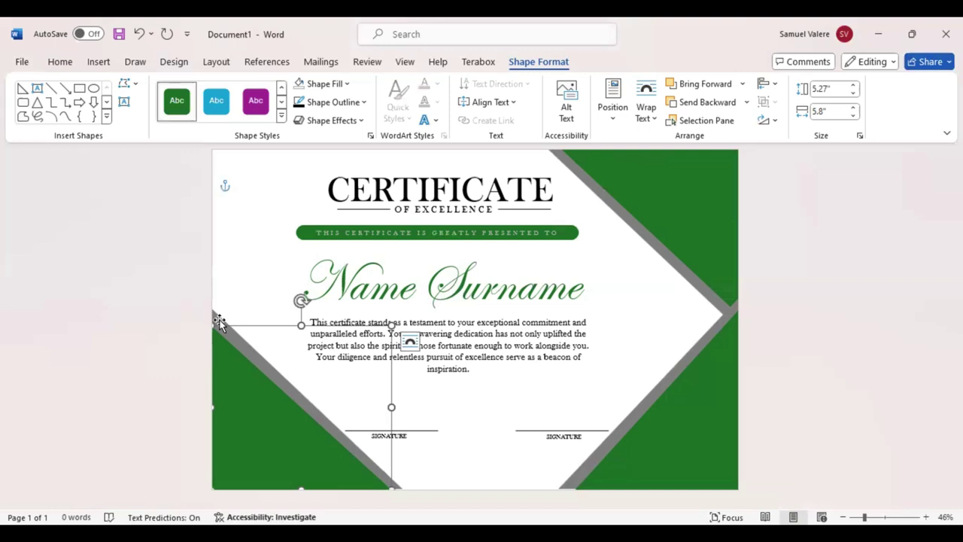
pyautogui.moveTo(218, 320); pyautogui.dragTo(213, 309)
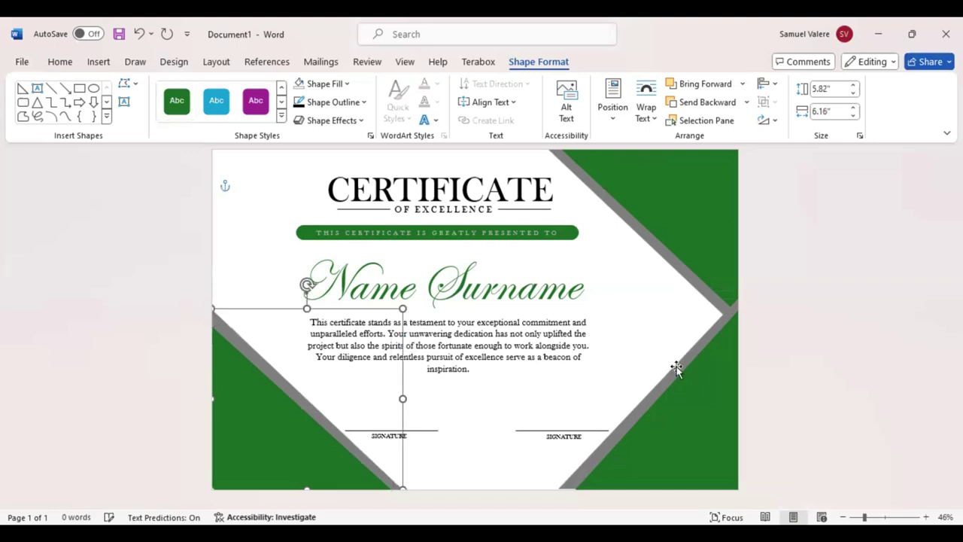
pyautogui.click(711, 299)
pyautogui.click(704, 228)
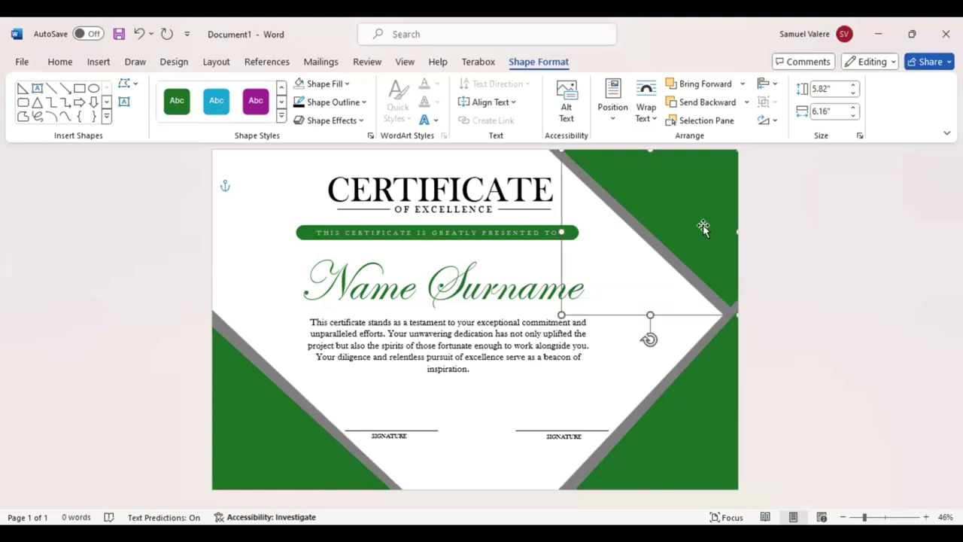
pyautogui.click(686, 361)
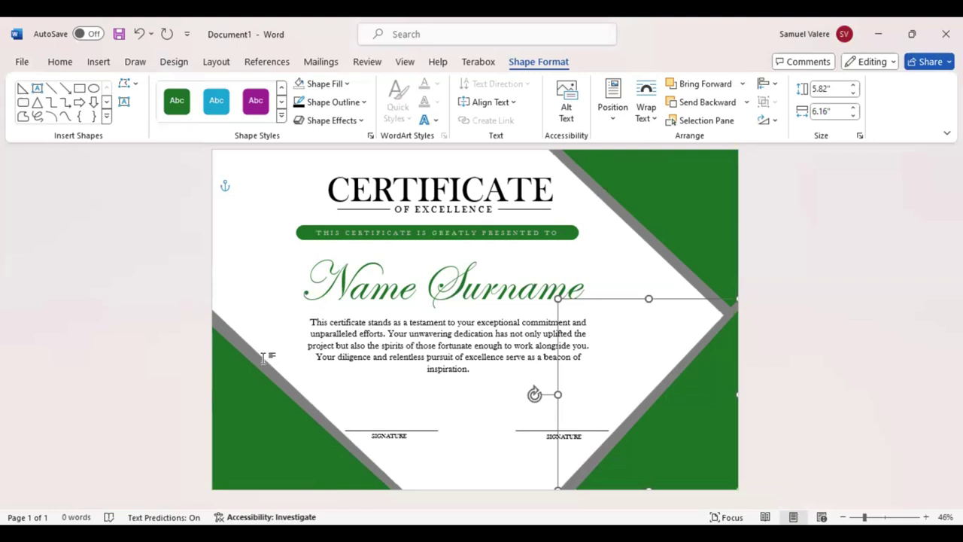
pyautogui.press('Escape')
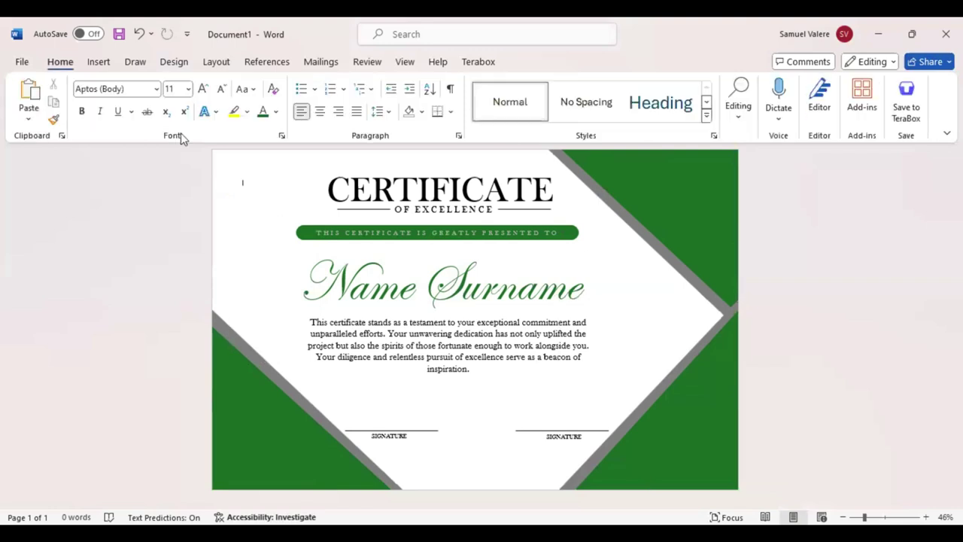
pyautogui.click(99, 63)
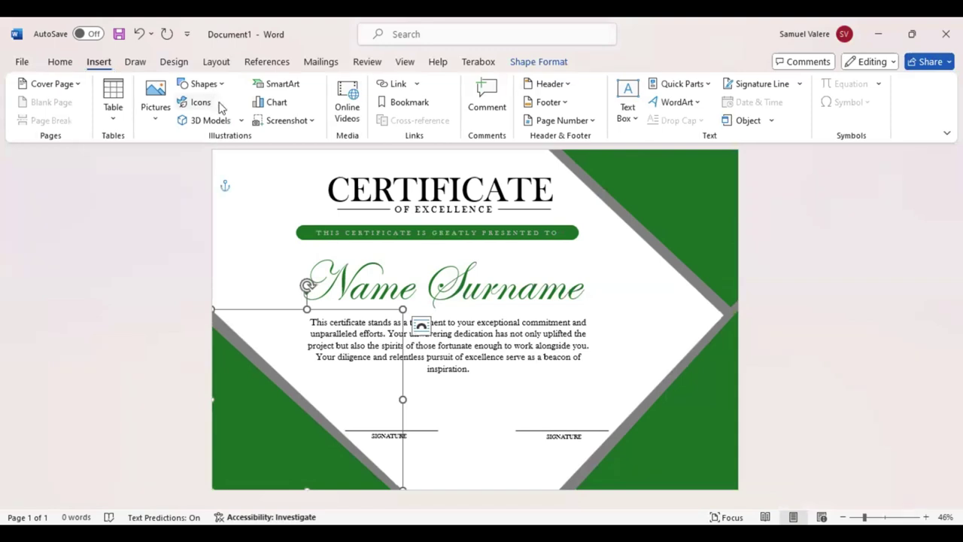
# Step: Draw a chevron arrow banner shape to the left of Name Surname
pyautogui.click(201, 84)
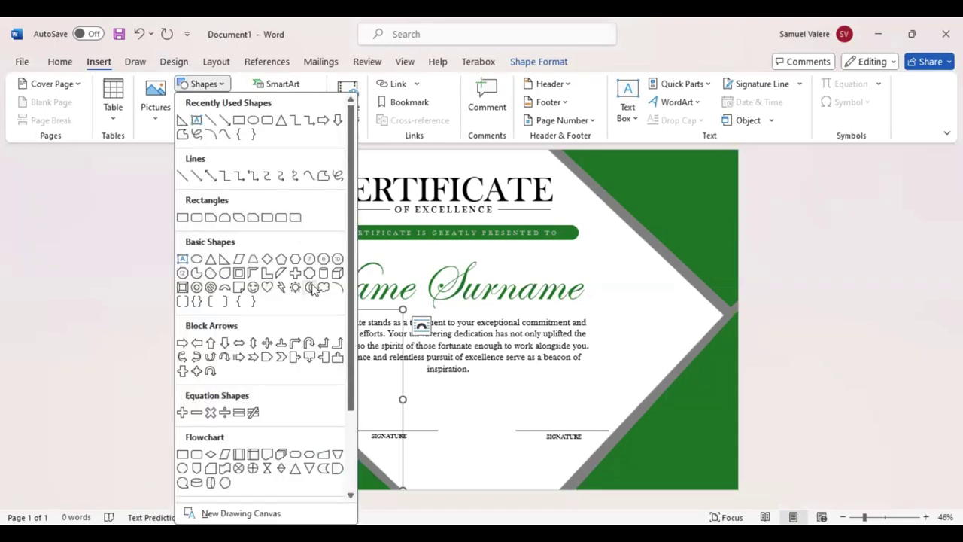
pyautogui.click(281, 358)
pyautogui.moveTo(234, 255); pyautogui.dragTo(340, 291)
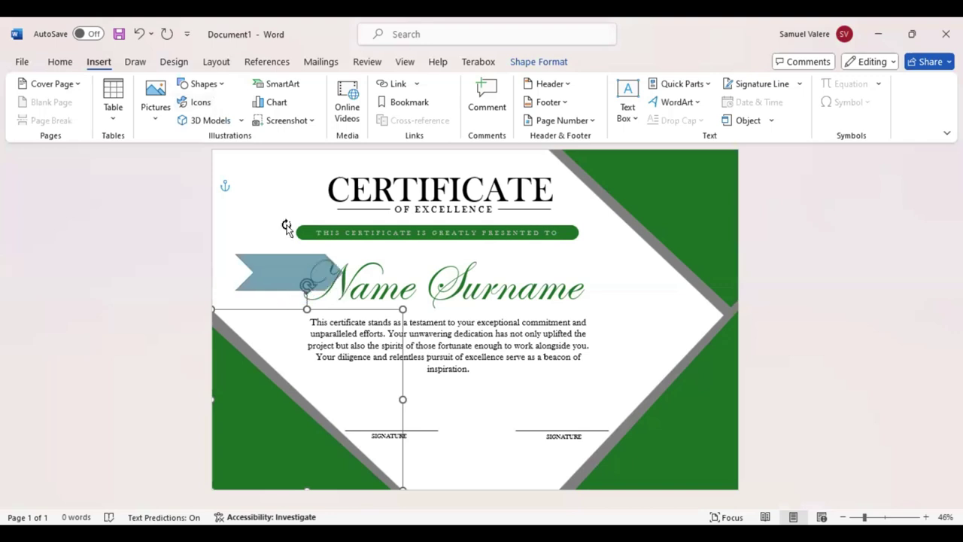
# Step: Rotate the banner nearly upright and fill it grey to form a ribbon
pyautogui.click(258, 260)
pyautogui.moveTo(285, 243)
pyautogui.mouseDown()
pyautogui.moveTo(262, 270)
pyautogui.moveTo(248, 265)
pyautogui.moveTo(291, 271)
pyautogui.moveTo(251, 240)
pyautogui.moveTo(241, 198)
pyautogui.moveTo(257, 210)
pyautogui.moveTo(242, 199)
pyautogui.mouseUp()
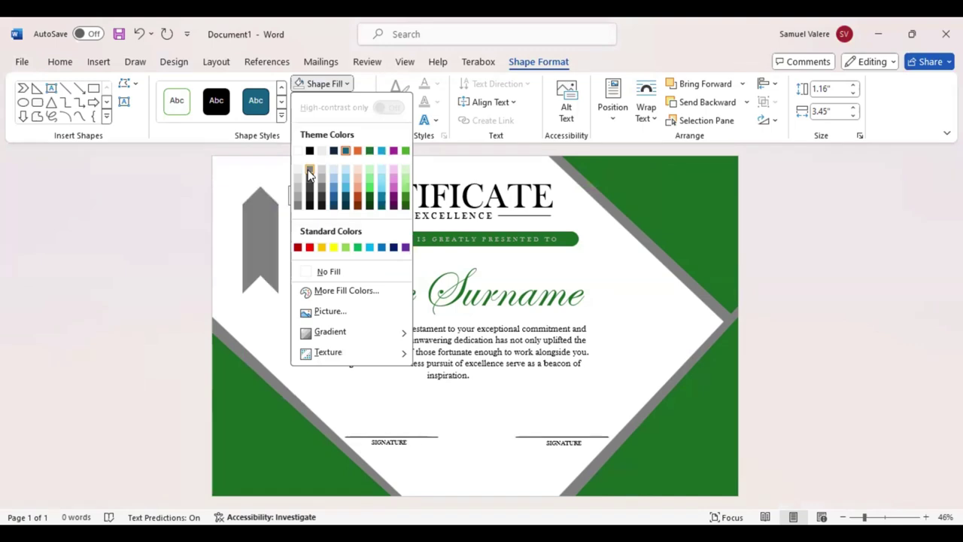
pyautogui.click(106, 124)
pyautogui.click(106, 125)
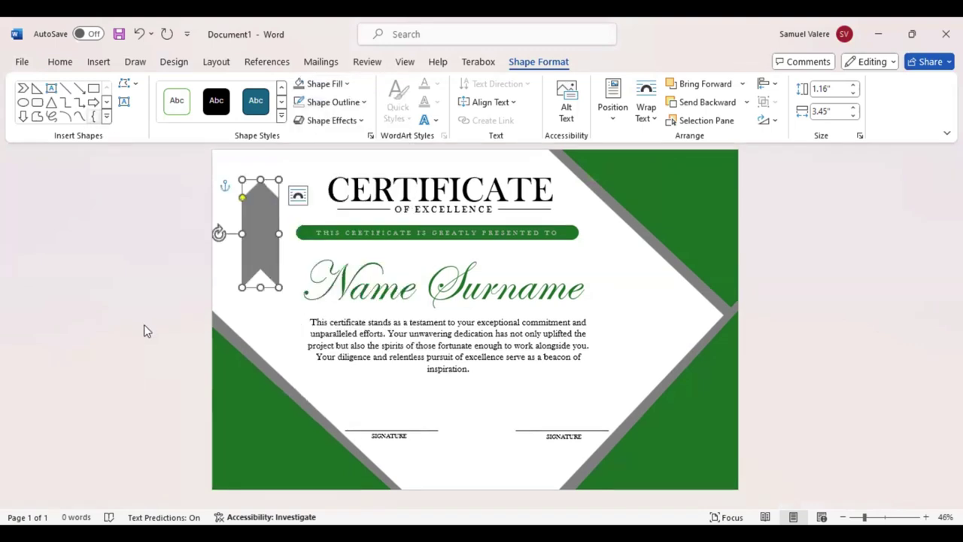
# Step: Draw a star seal over the ribbon's top and nudge it down onto the ribbon
pyautogui.click(164, 434)
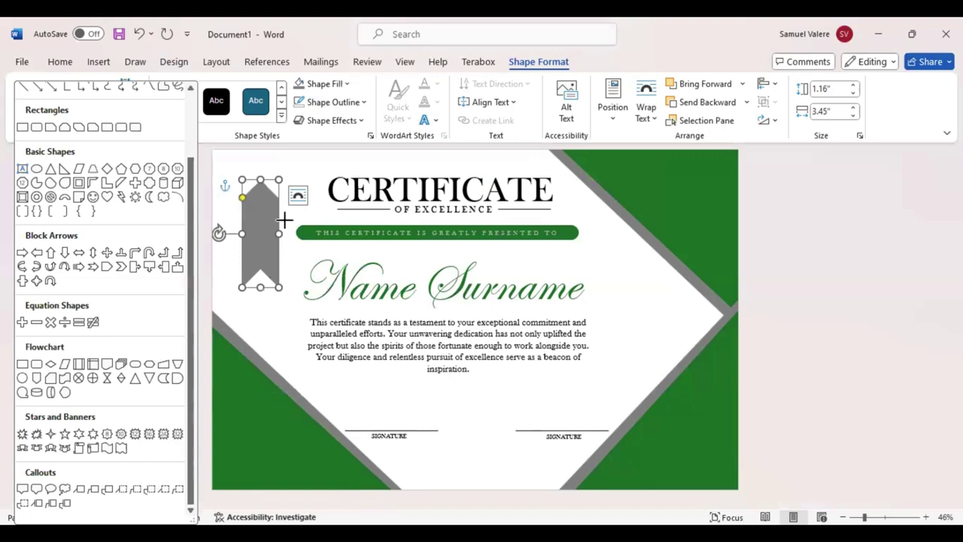
pyautogui.moveTo(231, 184); pyautogui.dragTo(298, 254)
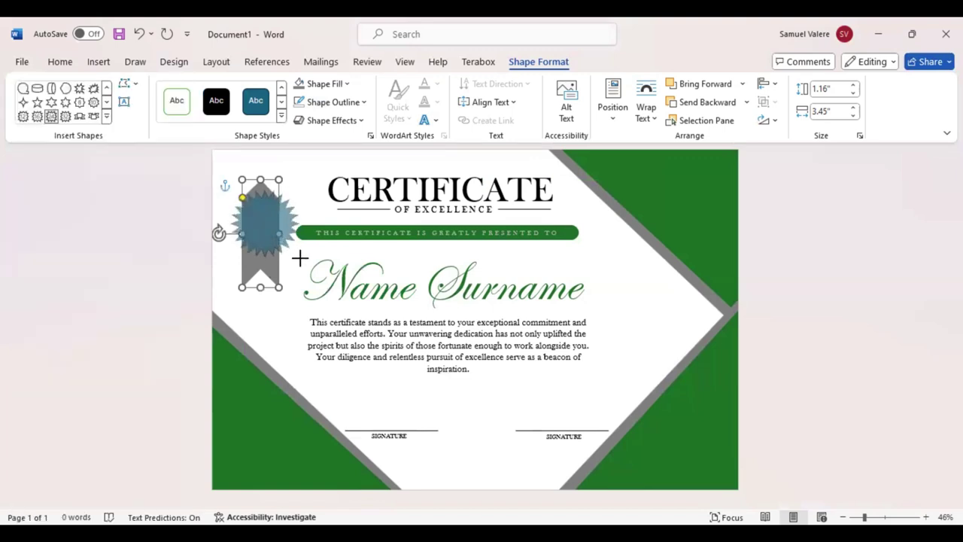
pyautogui.click(265, 194)
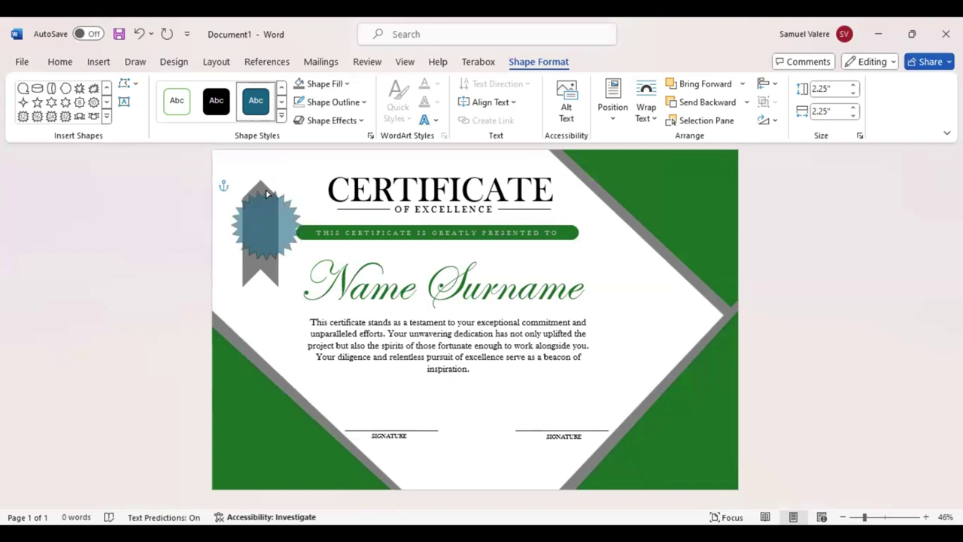
pyautogui.moveTo(265, 193); pyautogui.dragTo(266, 195)
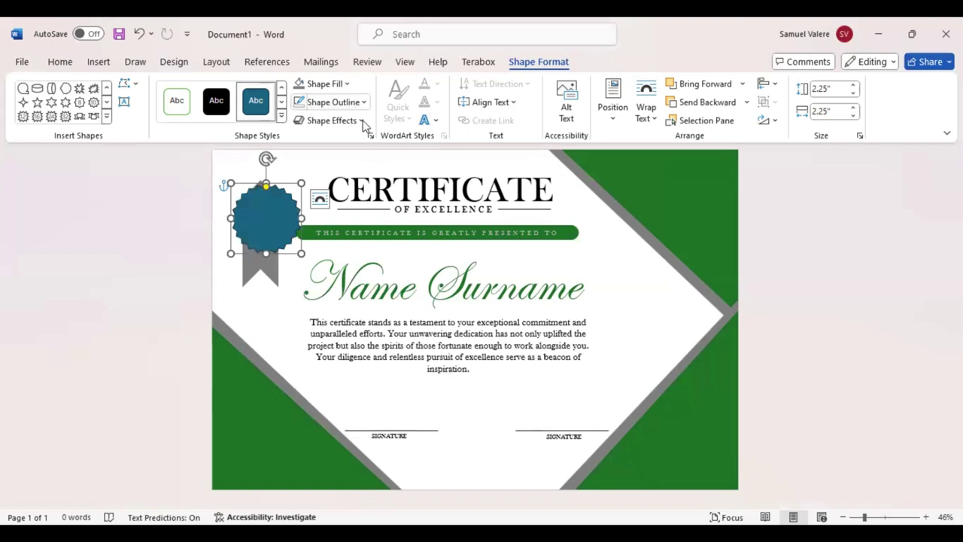
pyautogui.hotkey('ctrl', 'z')
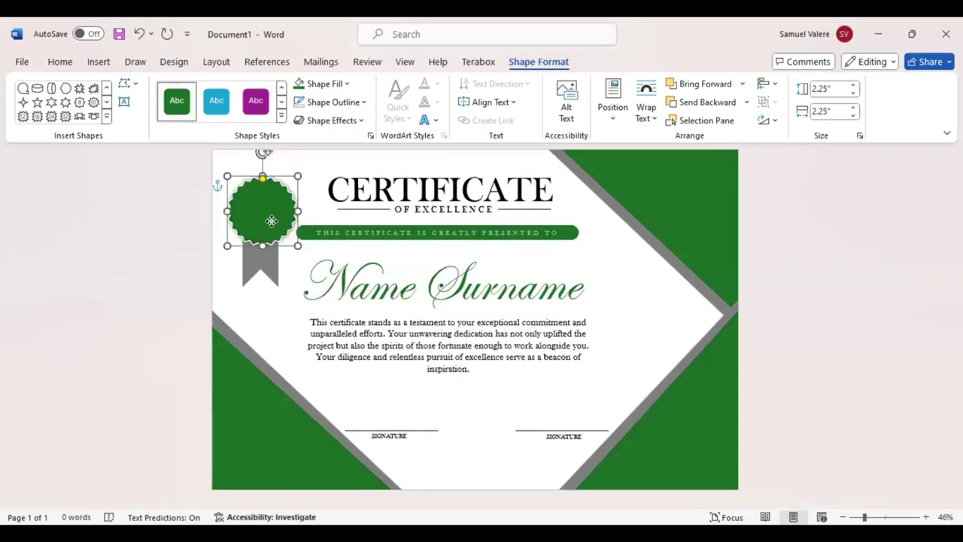
pyautogui.moveTo(272, 224); pyautogui.dragTo(272, 225)
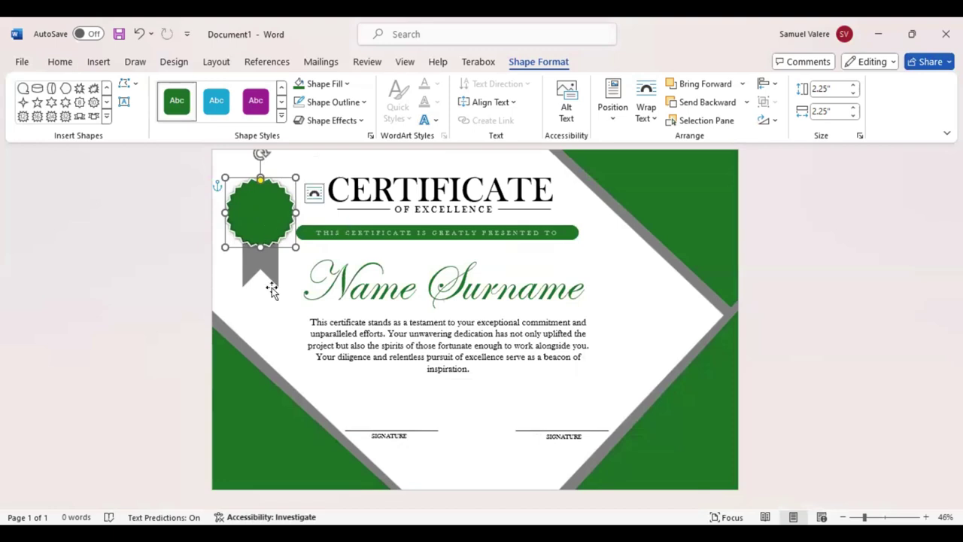
pyautogui.press('Escape')
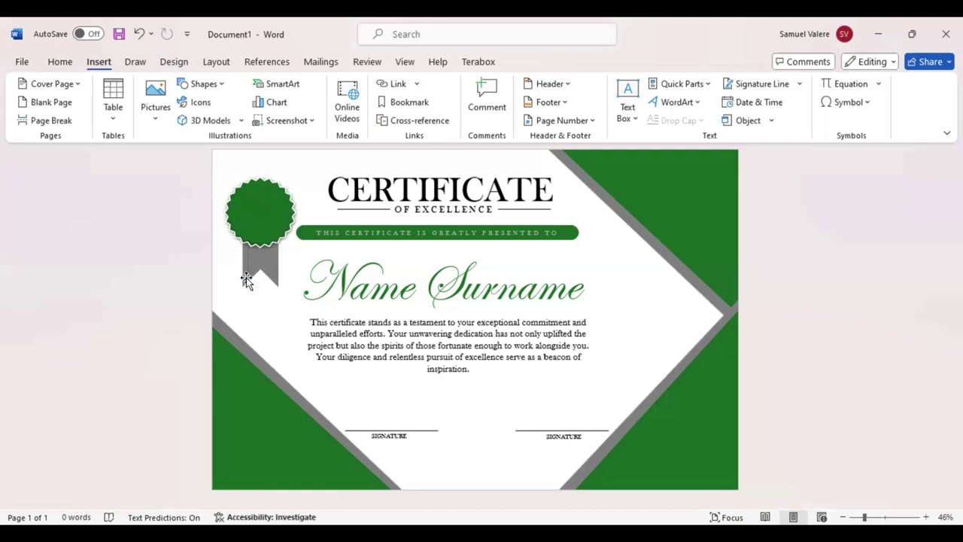
# Step: Draw a vertical line down the grey ribbon and try an outline colour on it
pyautogui.moveTo(248, 237); pyautogui.dragTo(247, 283)
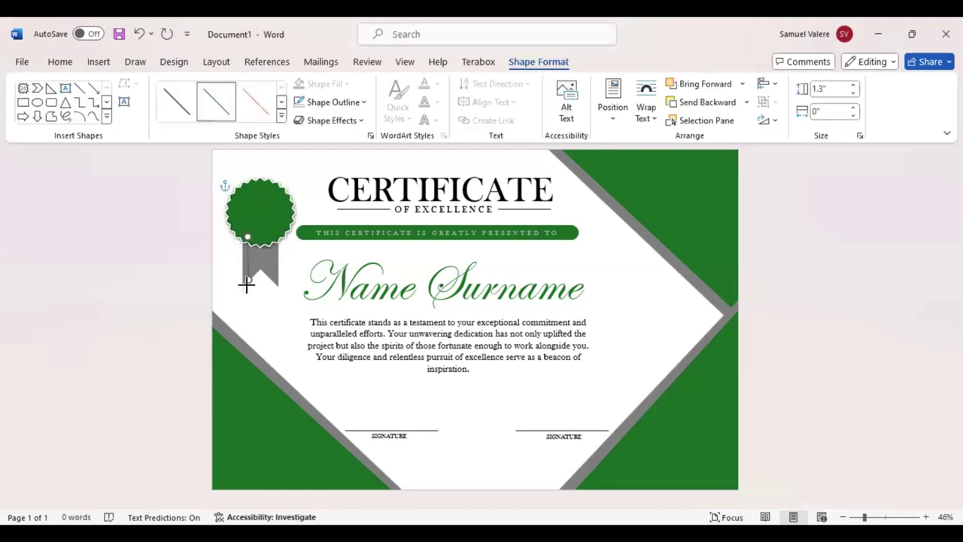
pyautogui.moveTo(246, 283); pyautogui.dragTo(247, 280)
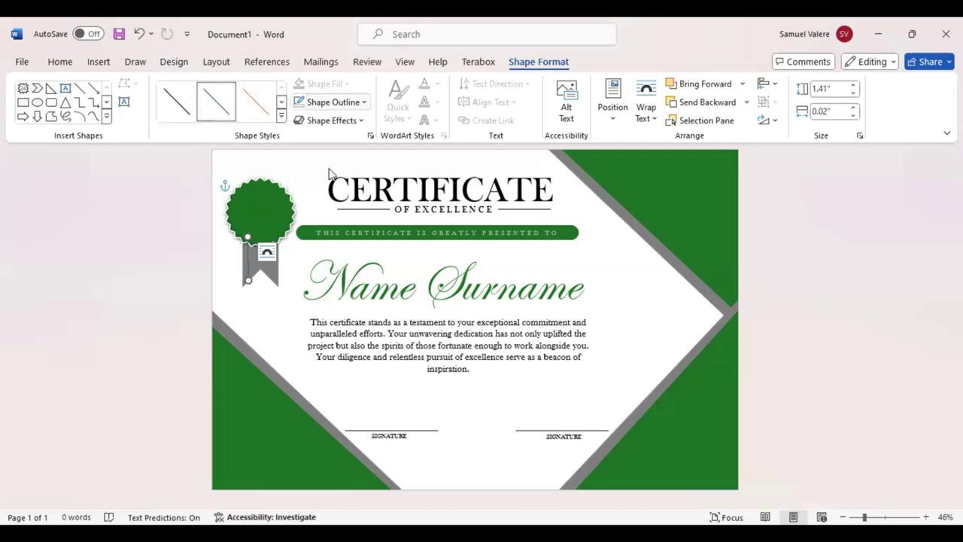
pyautogui.click(333, 101)
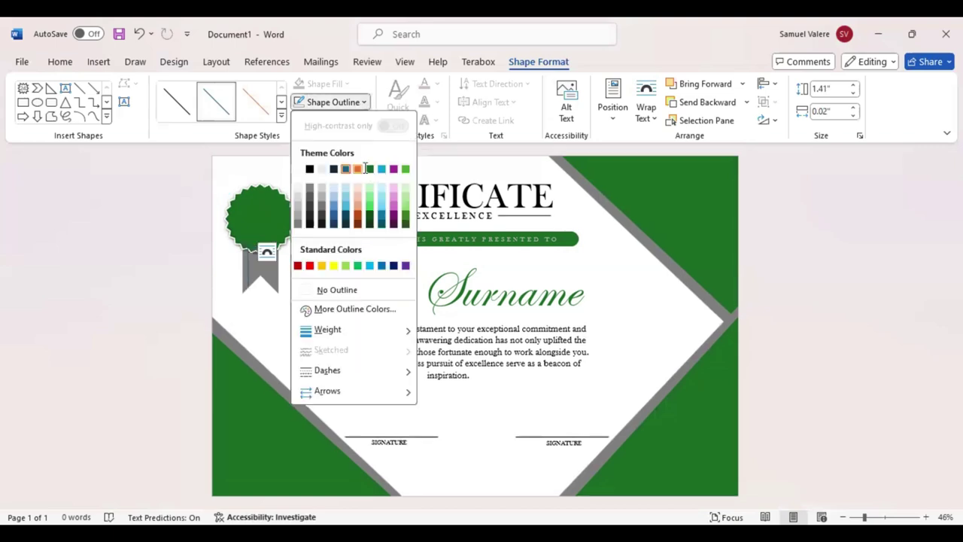
pyautogui.click(364, 168)
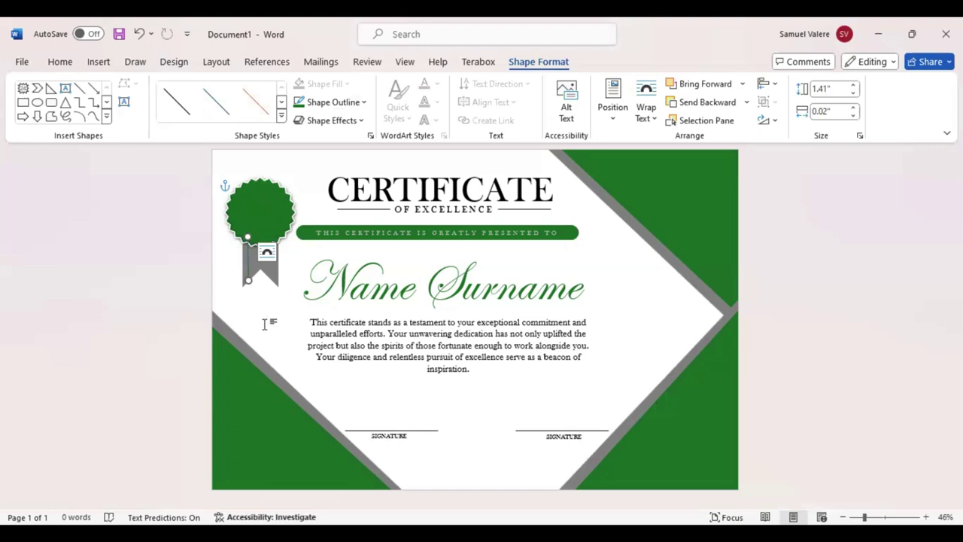
pyautogui.click(250, 269)
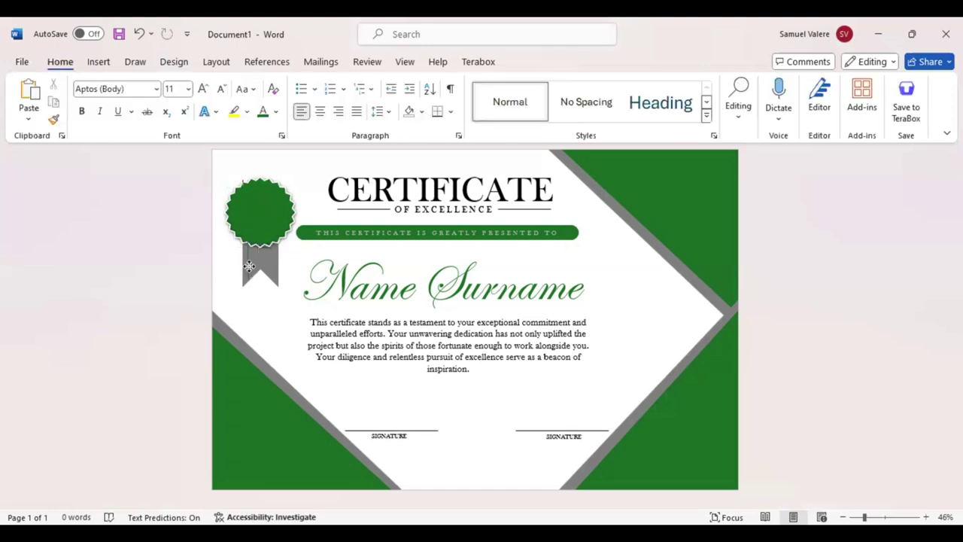
pyautogui.hotkey('ctrl', 'z')
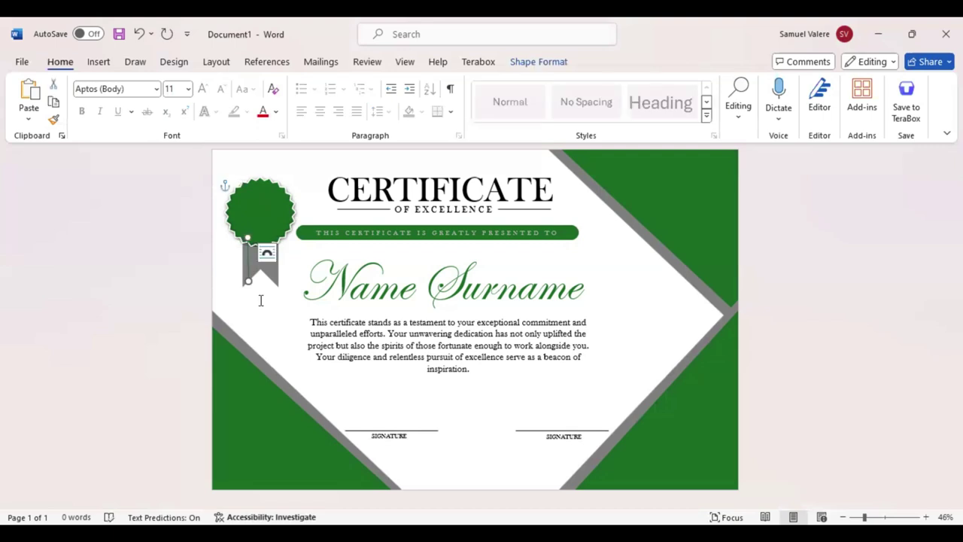
# Step: Nudge the line into position along the ribbon beneath the seal
pyautogui.click(538, 63)
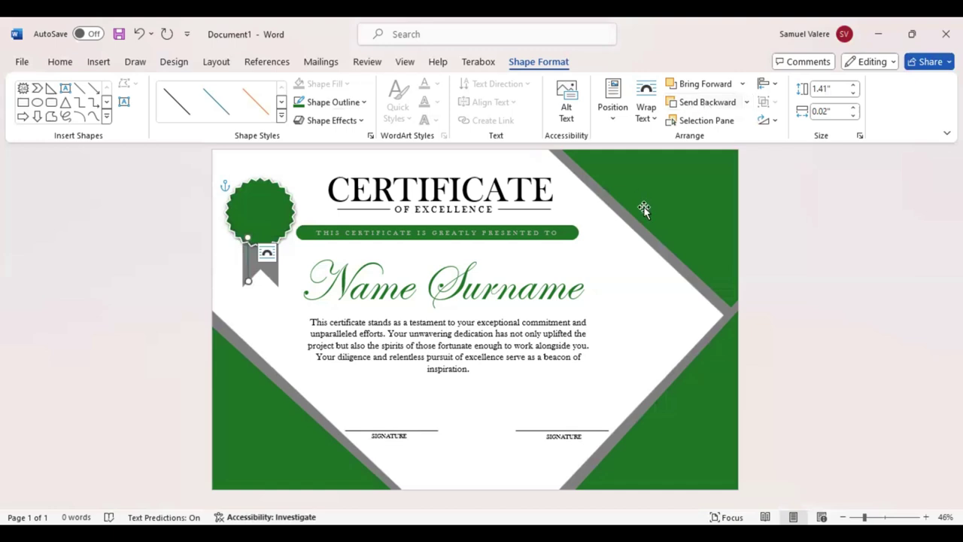
pyautogui.press('Right')
pyautogui.press('Down')
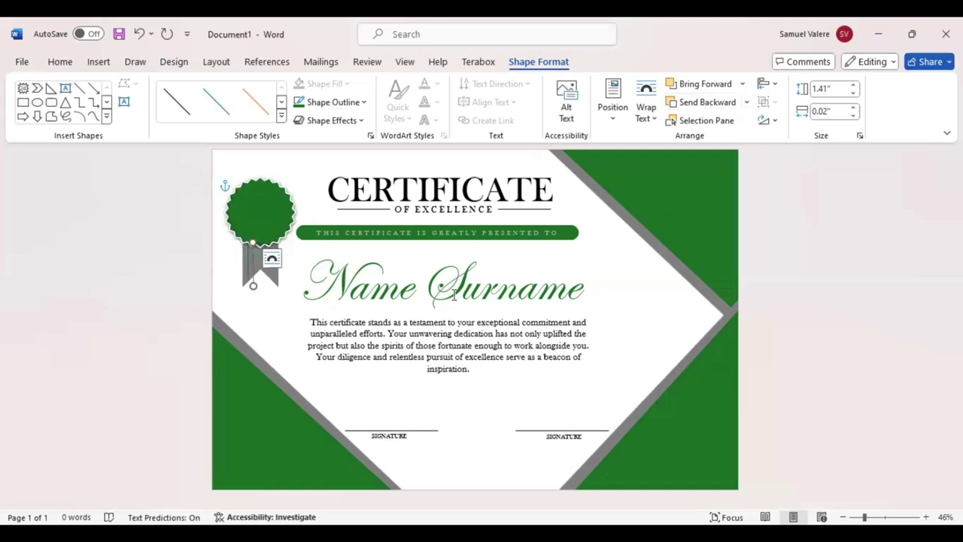
pyautogui.press('Left')
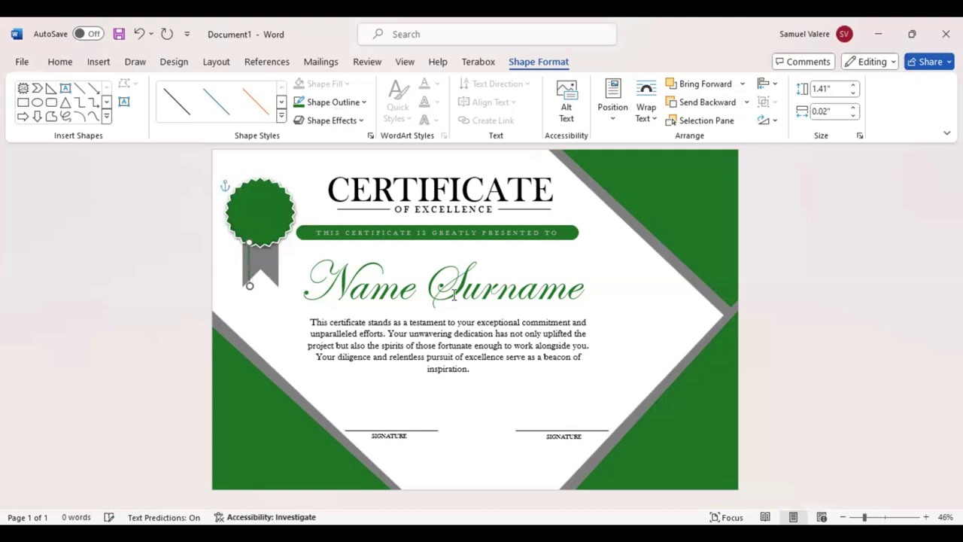
pyautogui.press('Left')
pyautogui.press('Up')
# Step: Reselect the ribbon line from among the overlapping seal and ribbon shapes
pyautogui.click(275, 270)
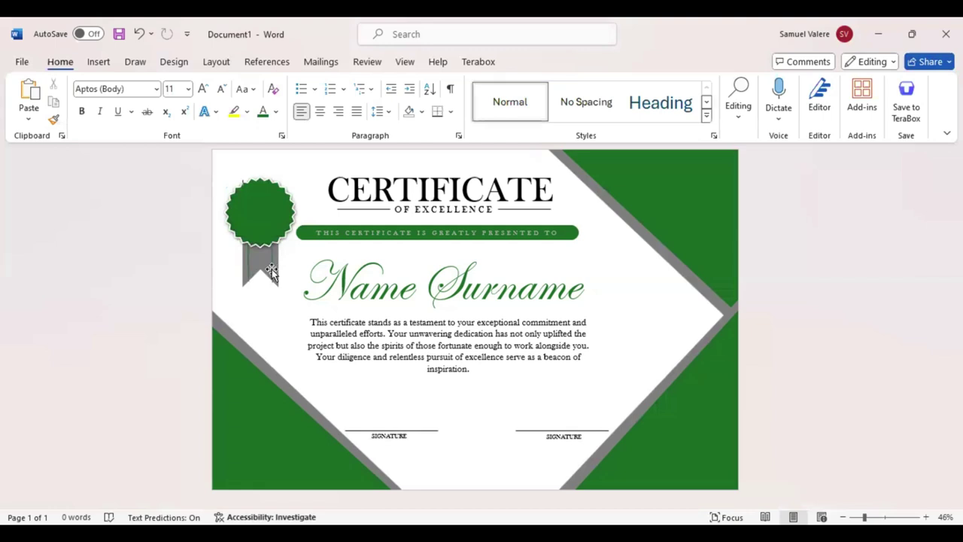
pyautogui.click(249, 263)
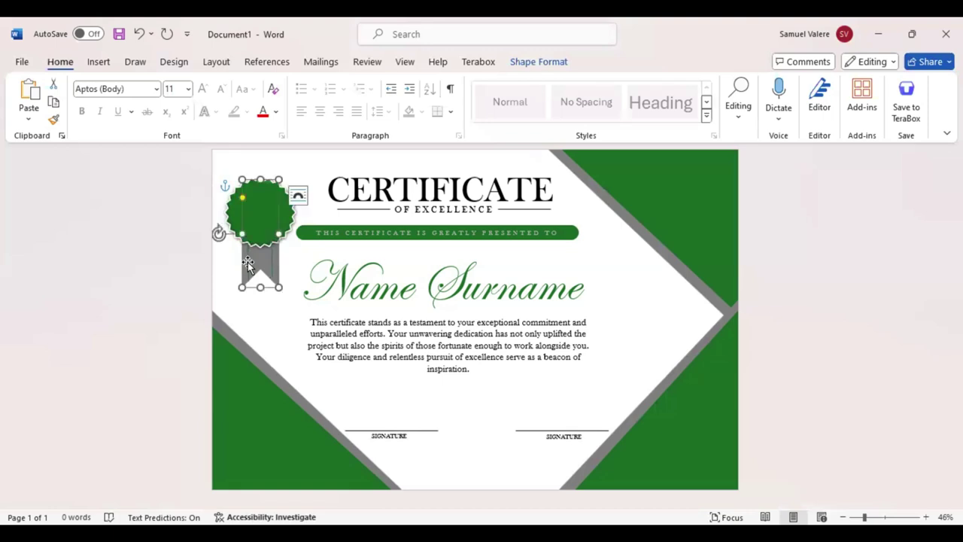
pyautogui.click(247, 262)
pyautogui.click(247, 262)
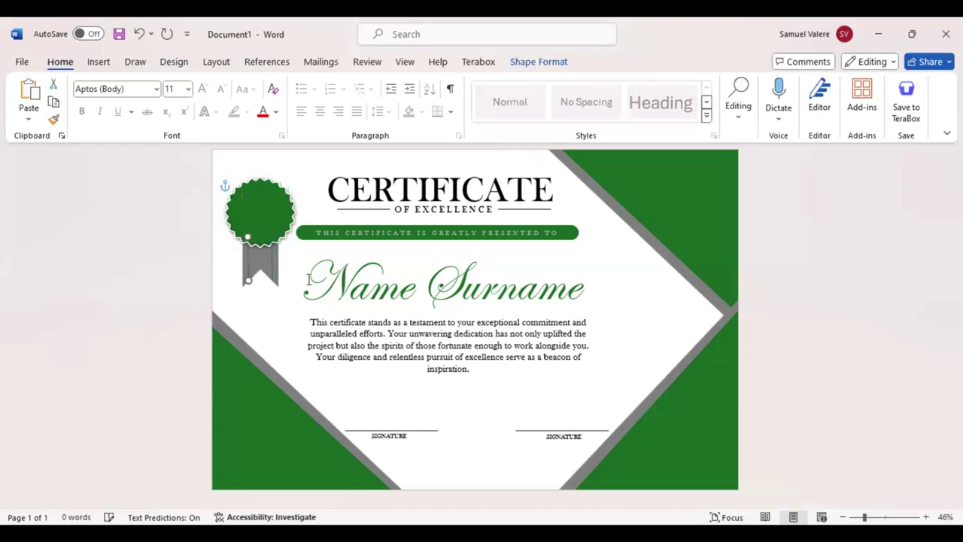
pyautogui.click(274, 265)
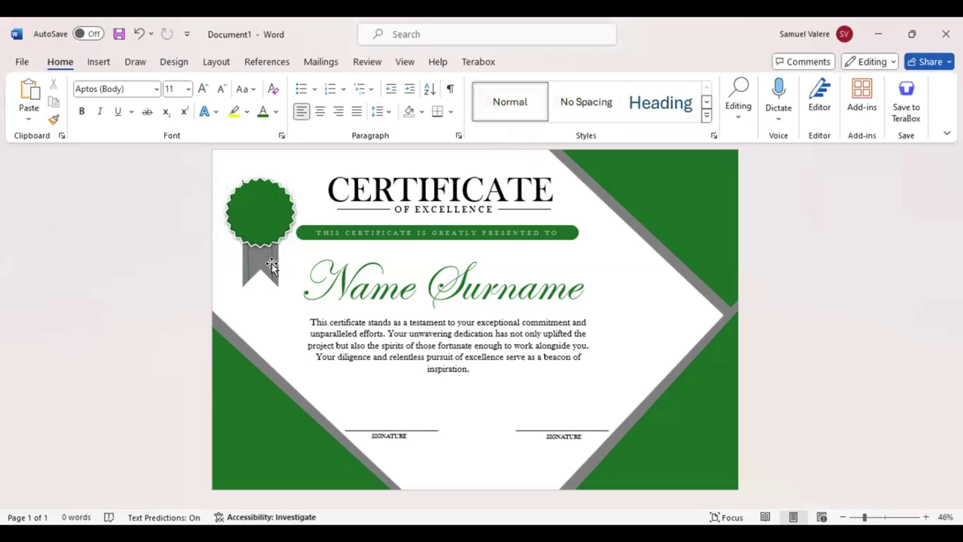
pyautogui.click(271, 267)
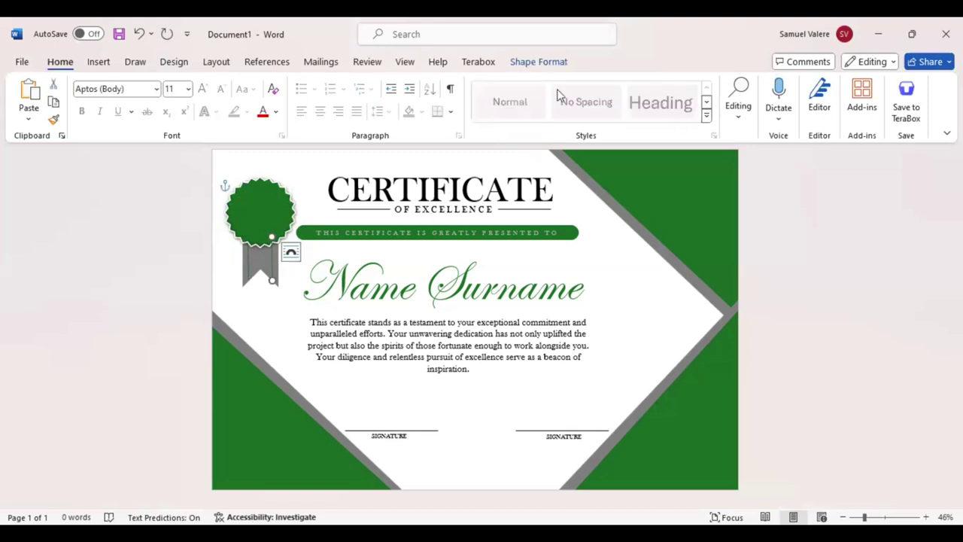
pyautogui.click(539, 66)
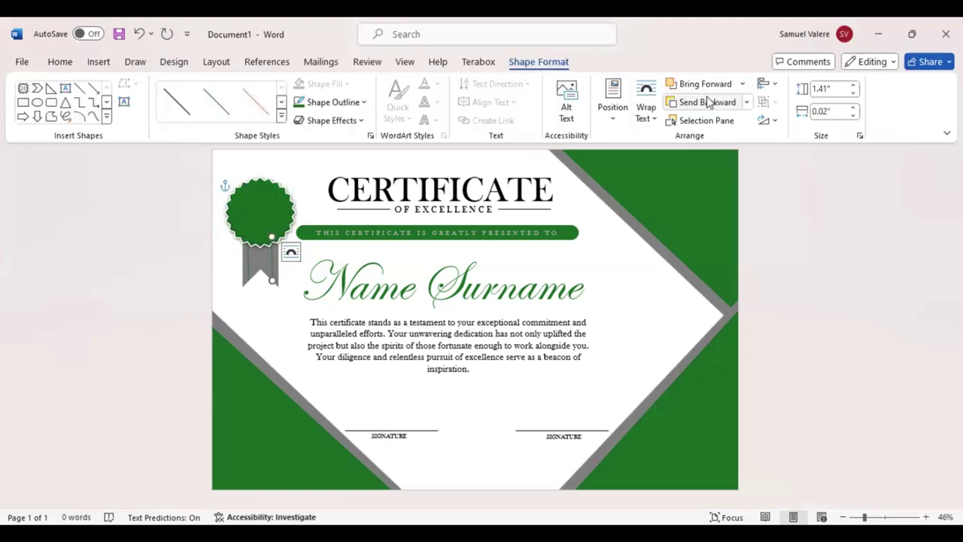